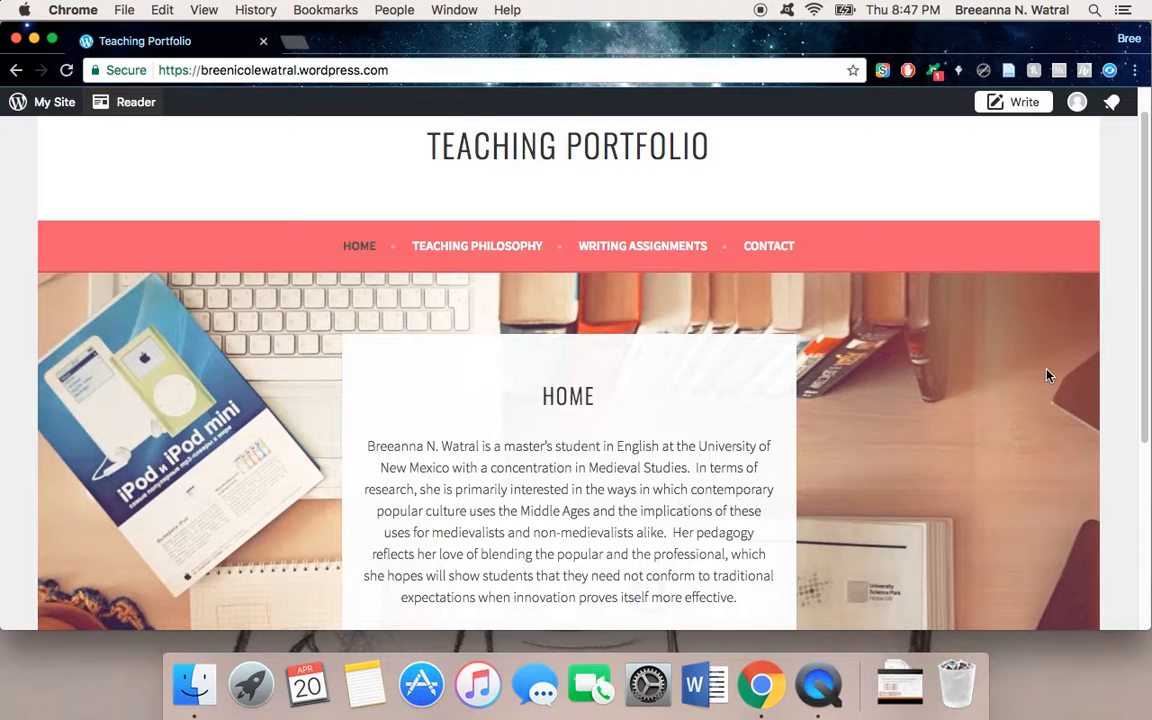
- Open the customizer for the Teaching Portfolio site and look over its settings categories and the home page preview
{"action": "scroll", "coordinate": [1044, 375], "scroll_direction": "down", "scroll_amount": 2}
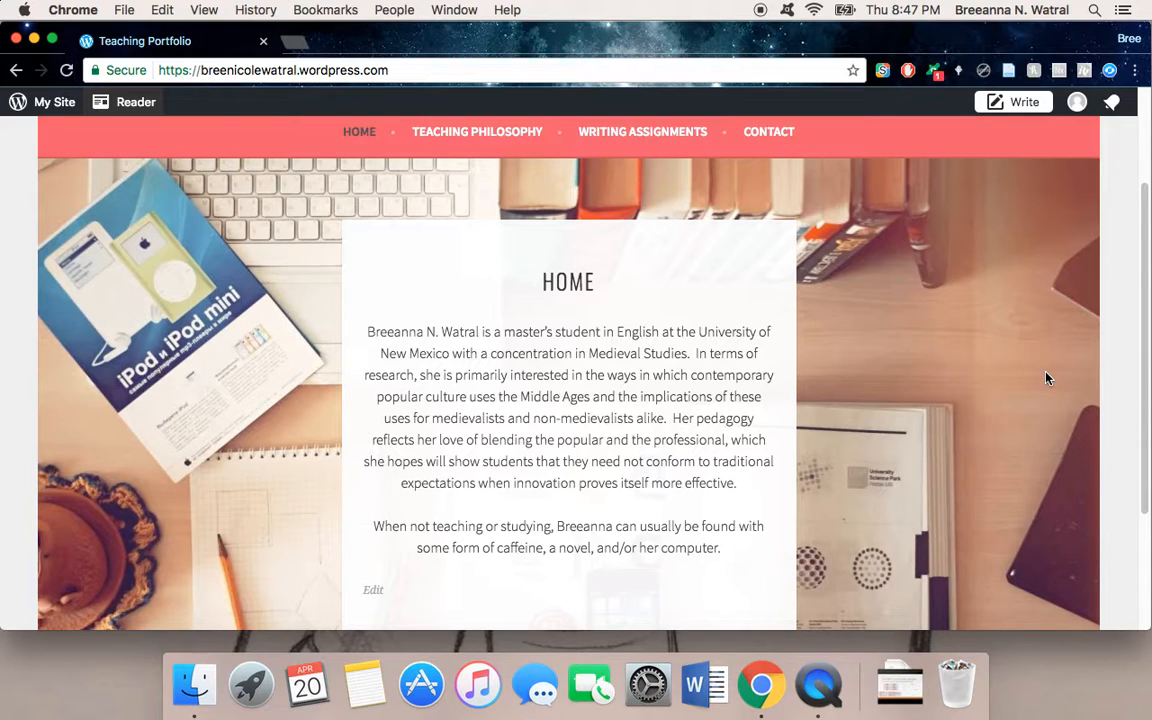
{"action": "scroll", "coordinate": [1047, 377], "scroll_direction": "up", "scroll_amount": 2}
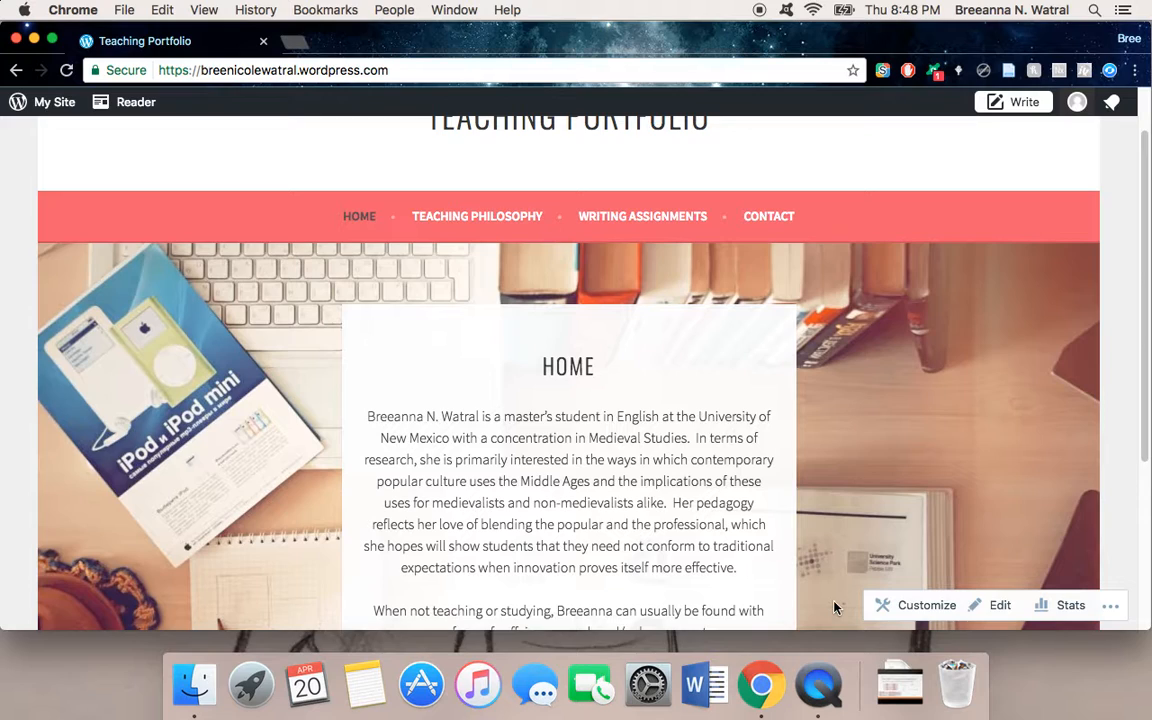
{"action": "left_click", "coordinate": [925, 617]}
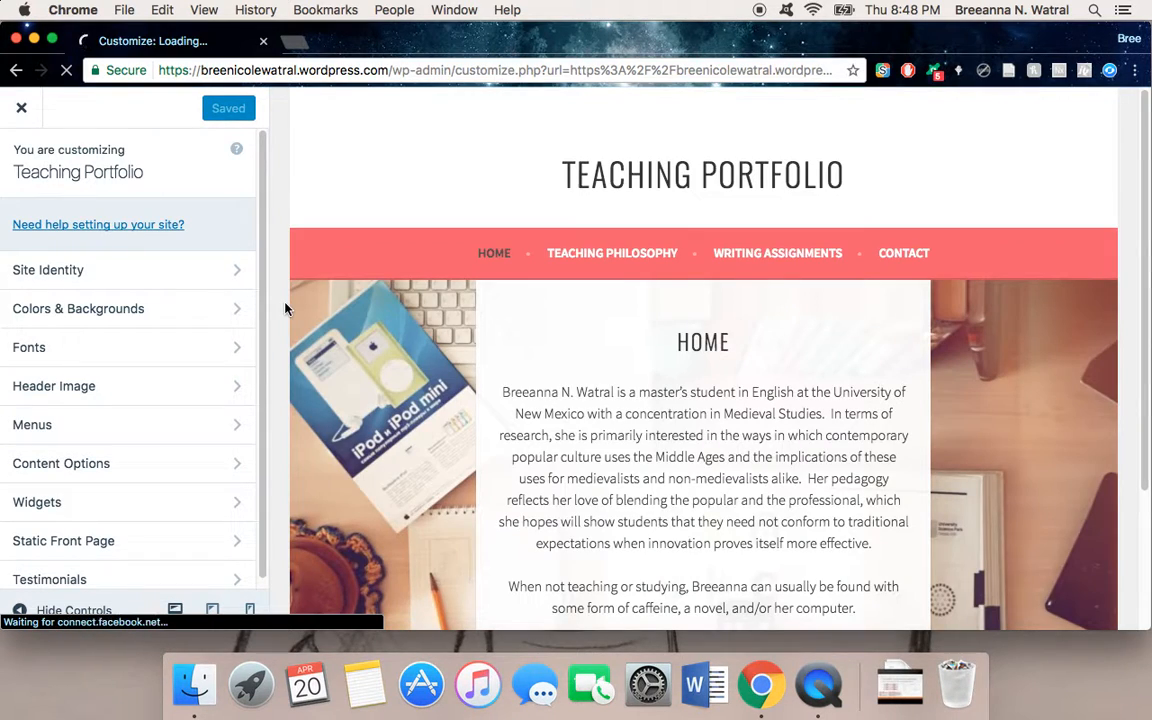
{"action": "scroll", "coordinate": [222, 217], "scroll_direction": "down", "scroll_amount": 1}
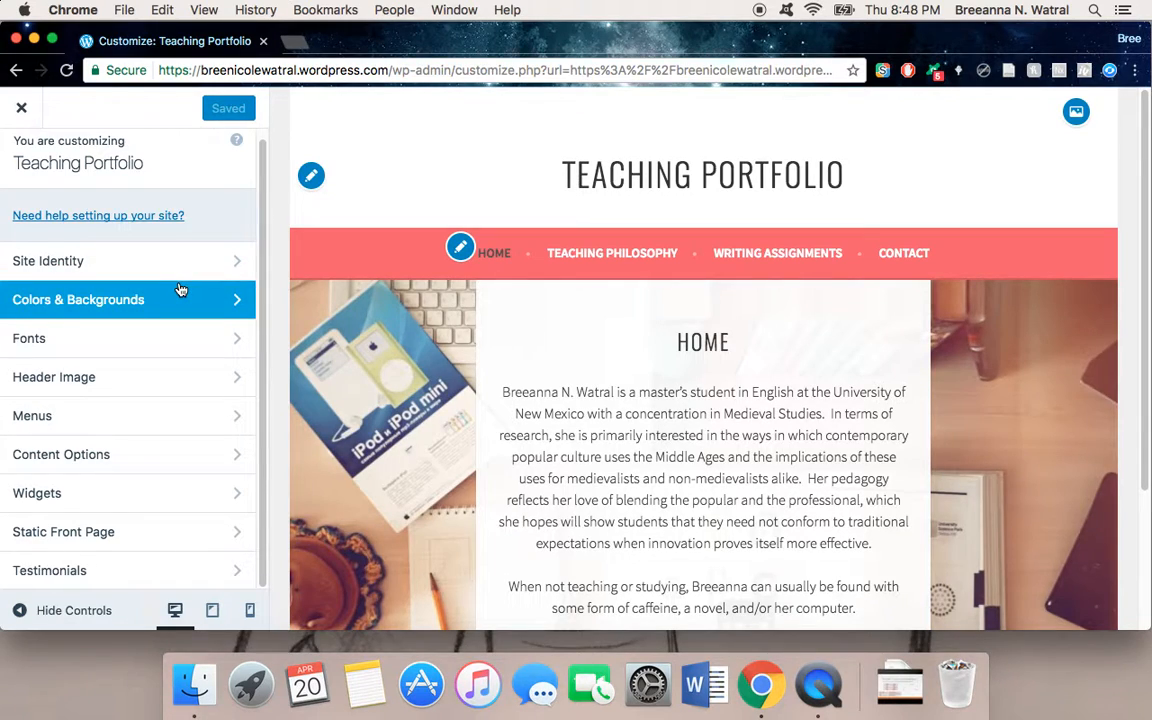
{"action": "scroll", "coordinate": [167, 440], "scroll_direction": "up", "scroll_amount": 1}
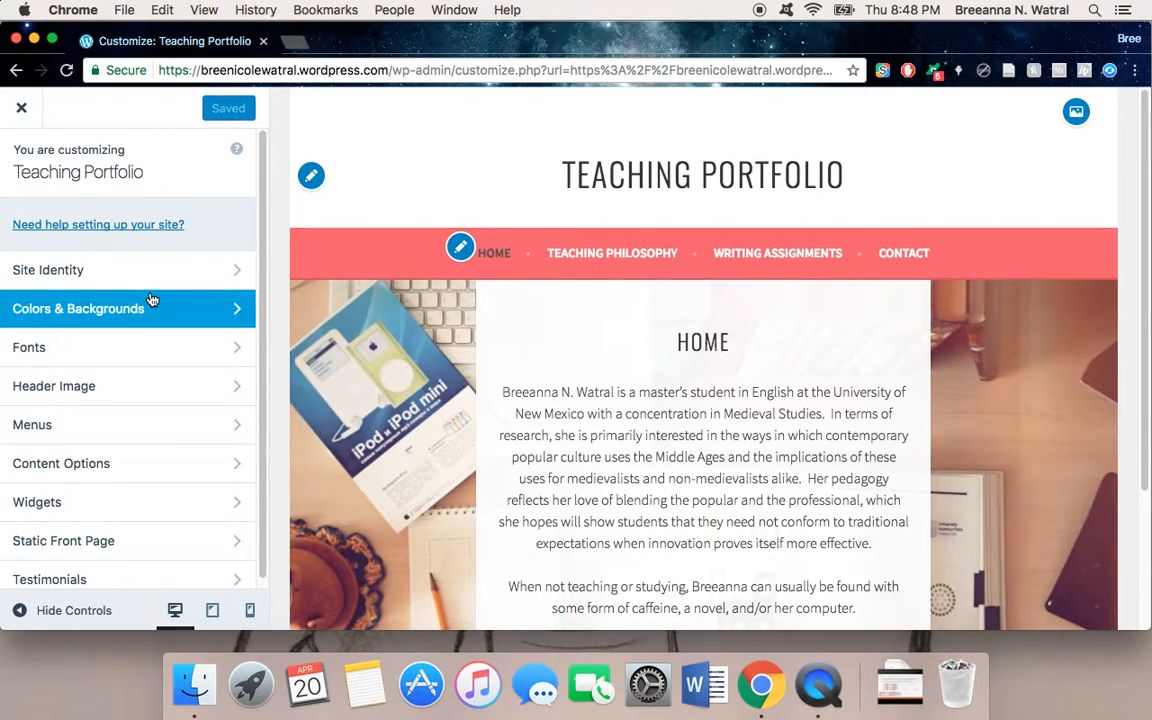
{"action": "scroll", "coordinate": [151, 300], "scroll_direction": "down", "scroll_amount": 1}
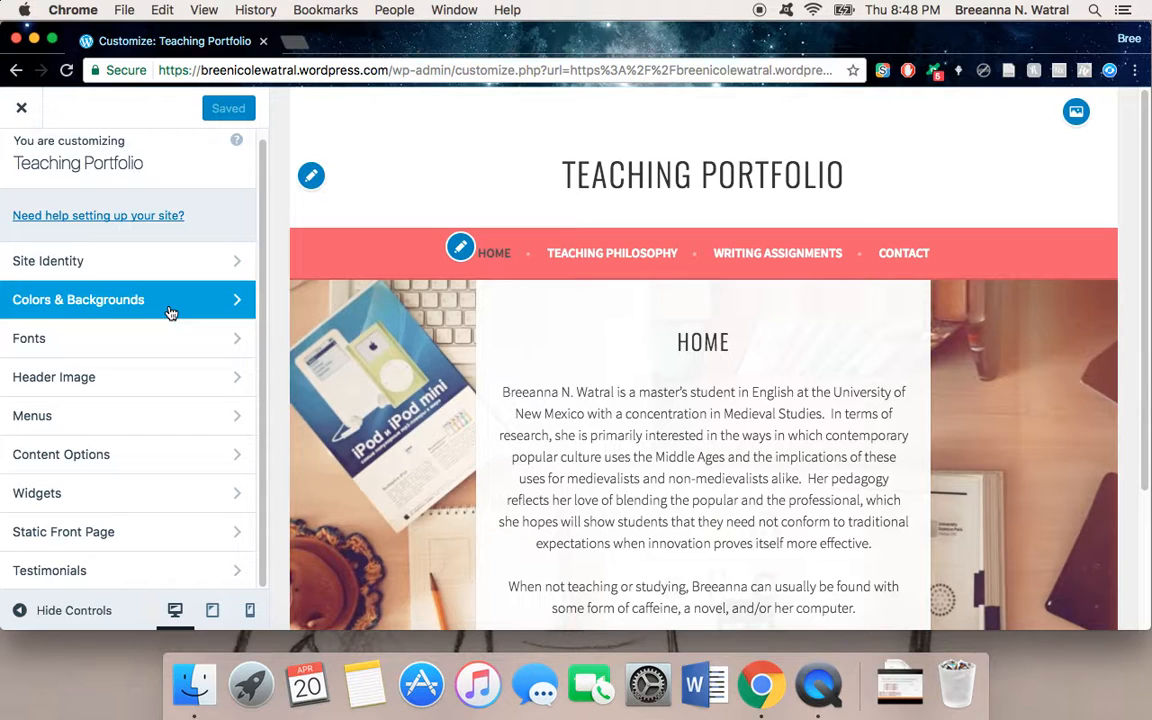
{"action": "scroll", "coordinate": [427, 330], "scroll_direction": "down", "scroll_amount": 4}
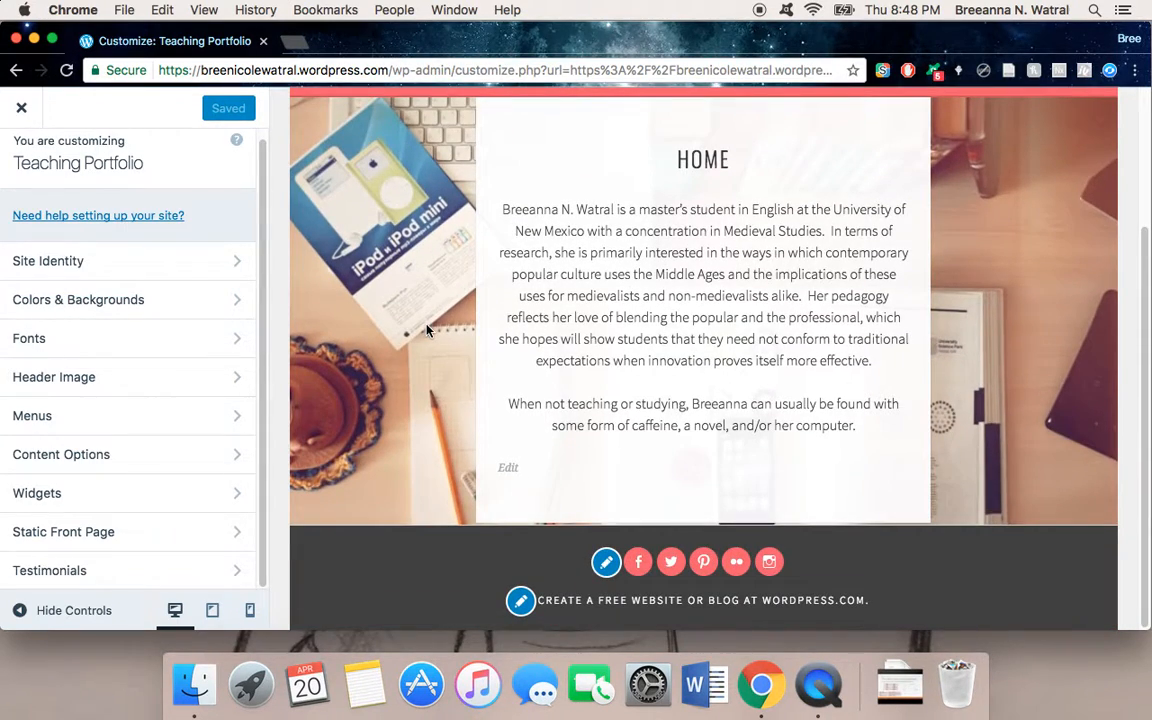
{"action": "scroll", "coordinate": [427, 330], "scroll_direction": "up", "scroll_amount": 4}
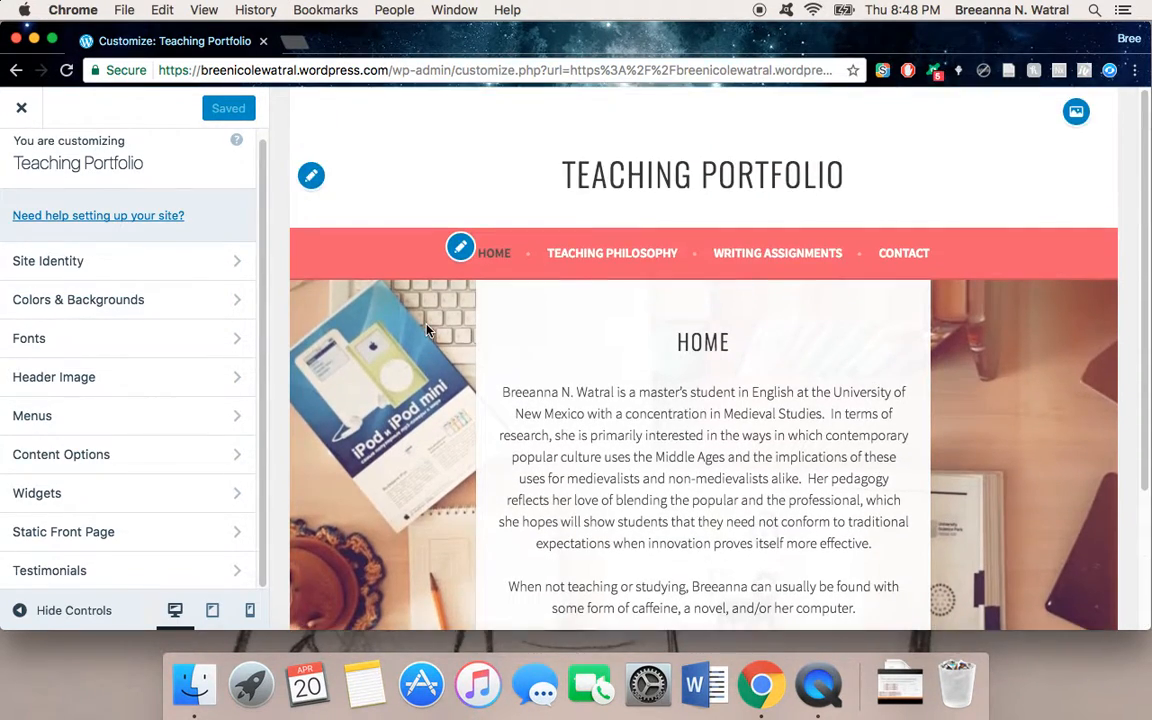
- Open the background color choices in the Colors & Backgrounds settings
{"action": "left_click", "coordinate": [210, 308]}
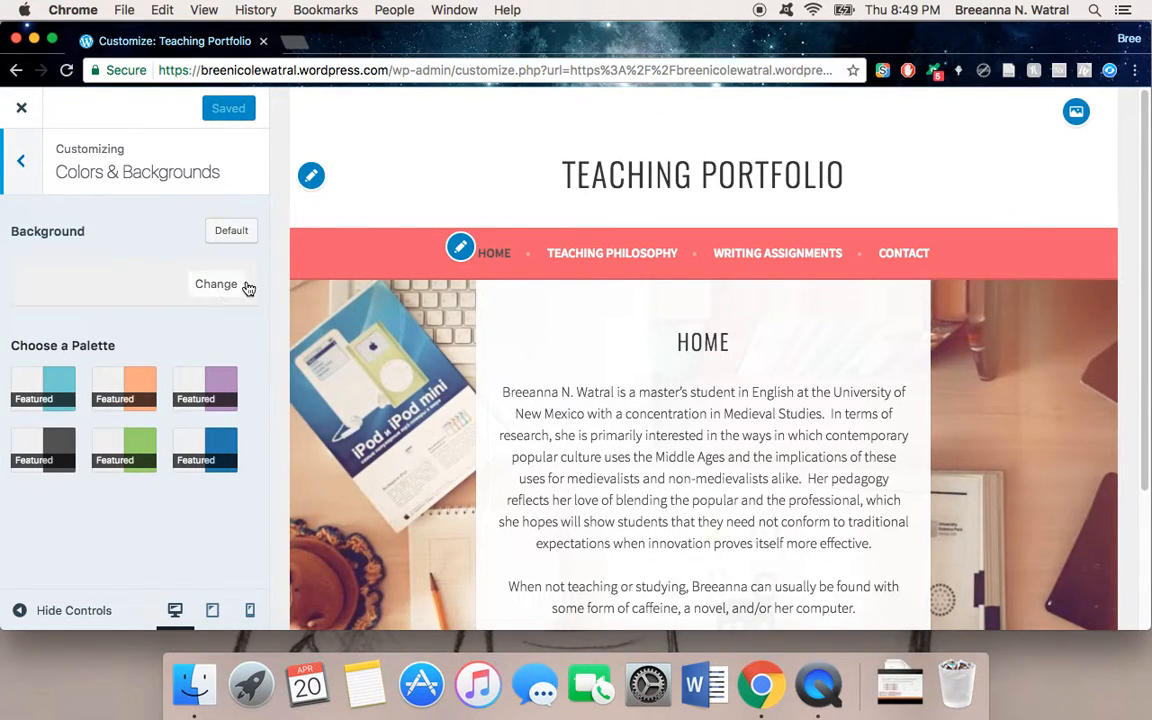
{"action": "left_click", "coordinate": [222, 287]}
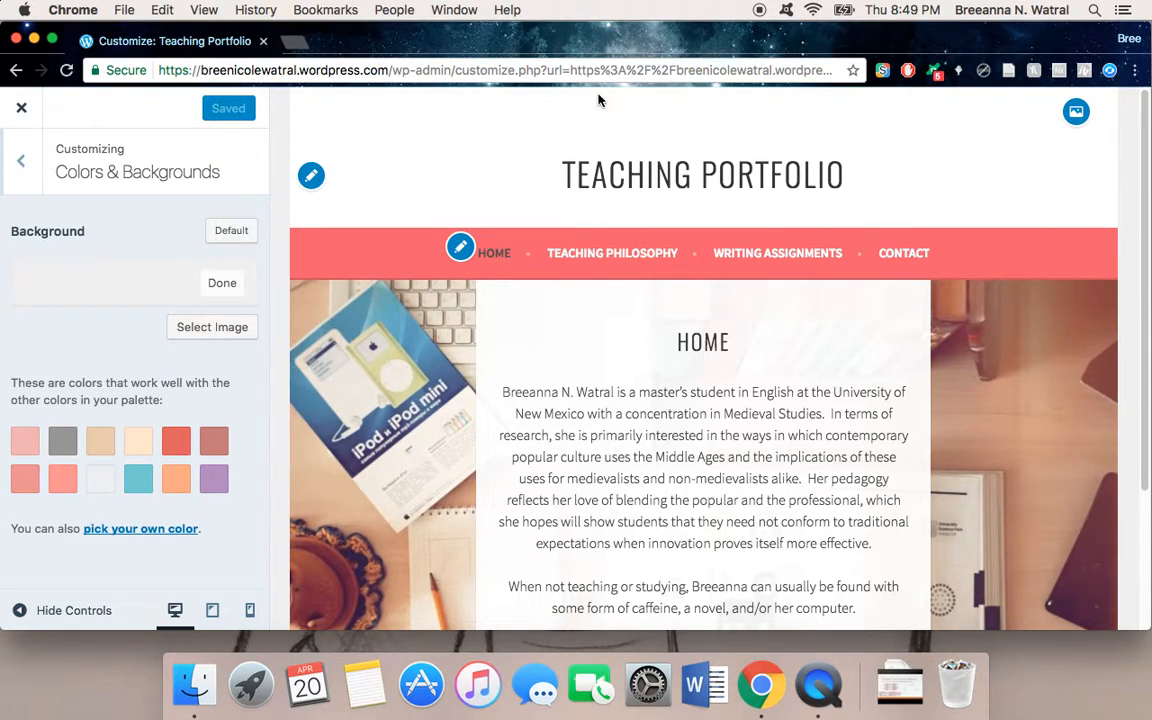
{"action": "scroll", "coordinate": [293, 398], "scroll_direction": "down", "scroll_amount": 4}
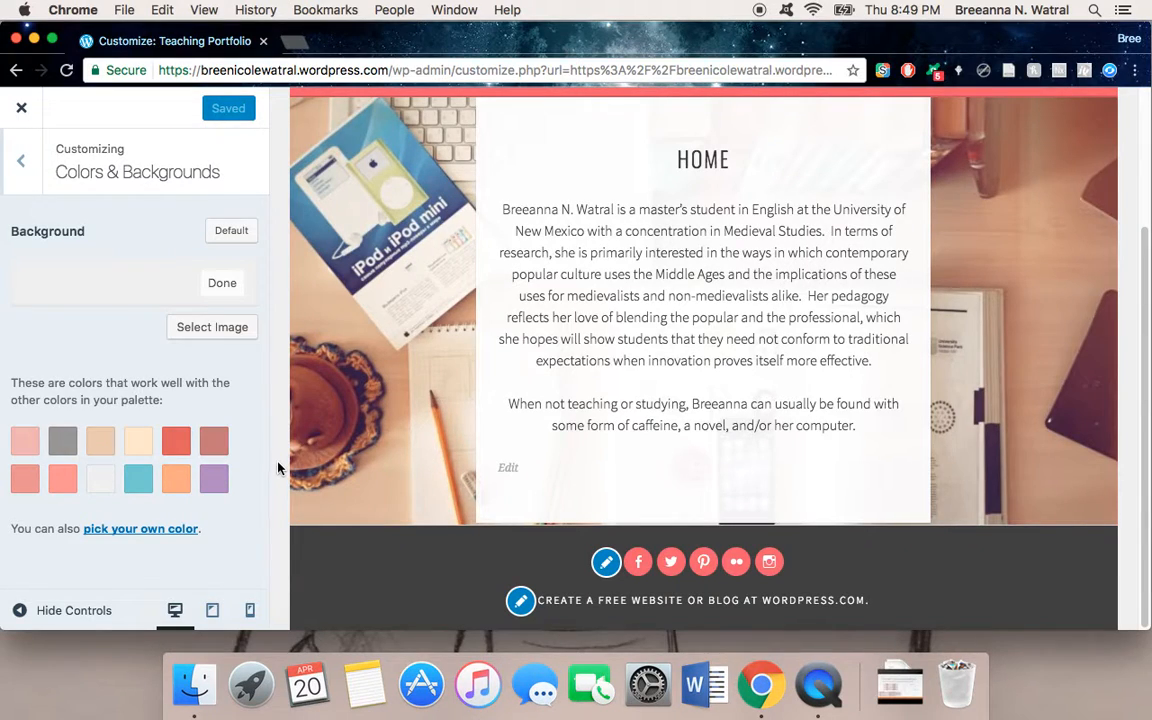
{"action": "scroll", "coordinate": [281, 465], "scroll_direction": "up", "scroll_amount": 4}
- Try the suggested purple, red and grey colors as the site background and check each in the preview
{"action": "left_click", "coordinate": [213, 480]}
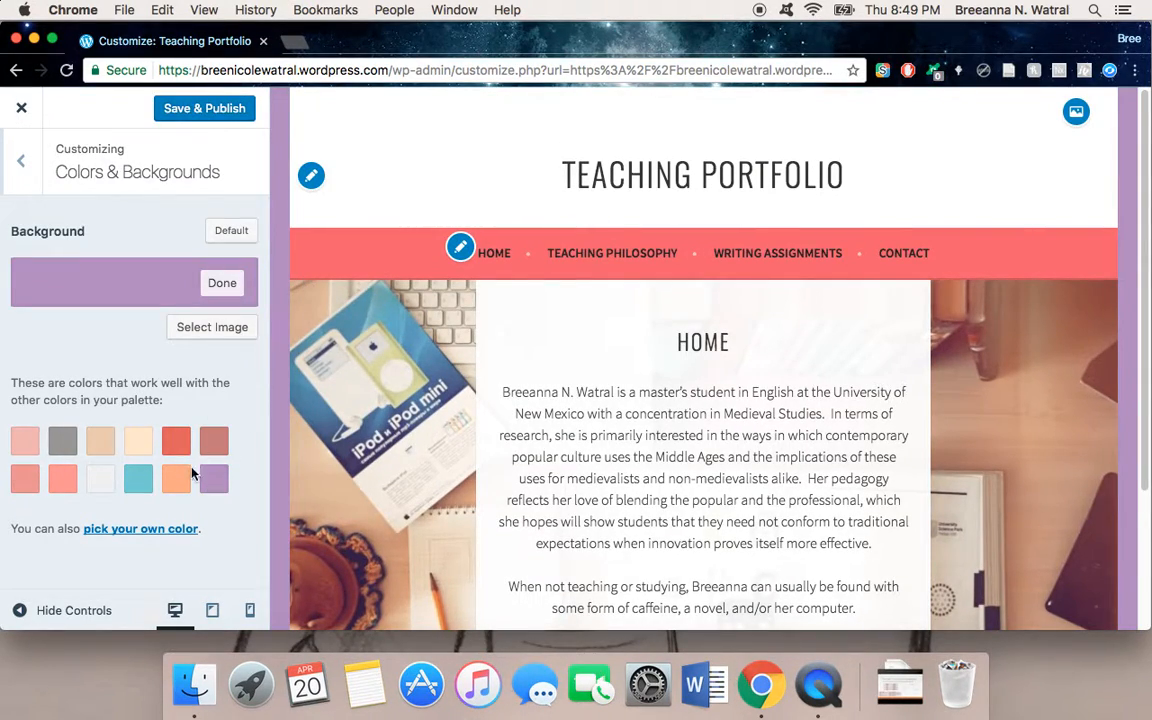
{"action": "left_click", "coordinate": [177, 441]}
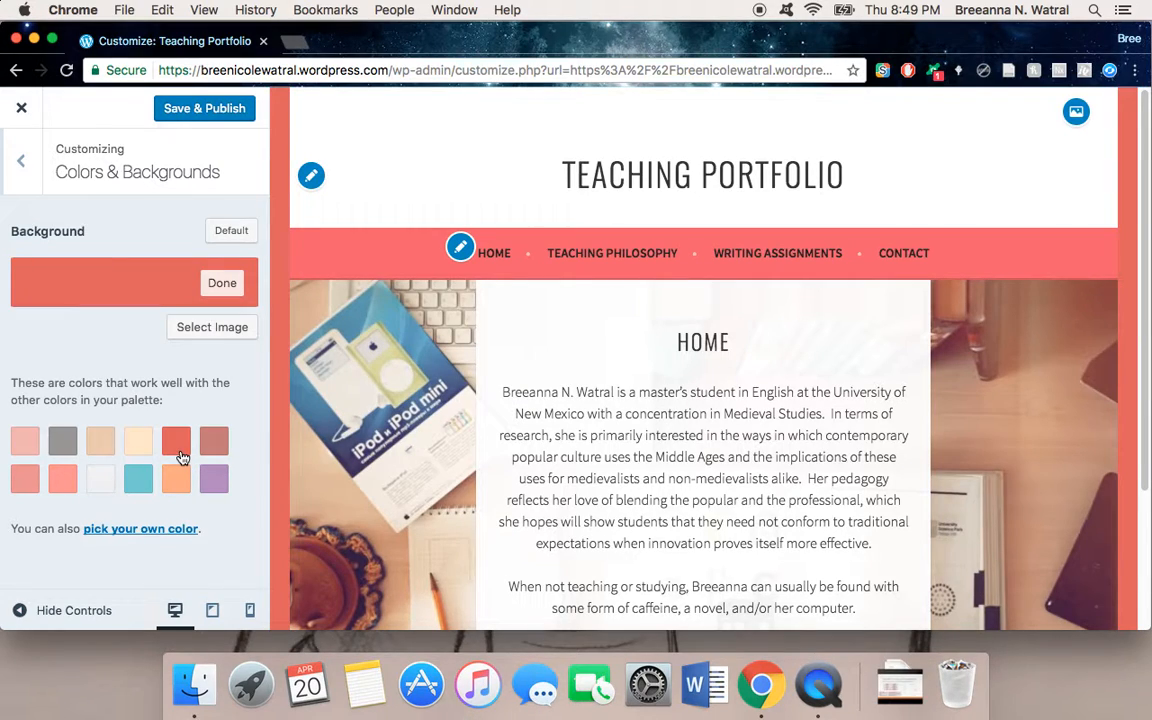
{"action": "left_click", "coordinate": [62, 445]}
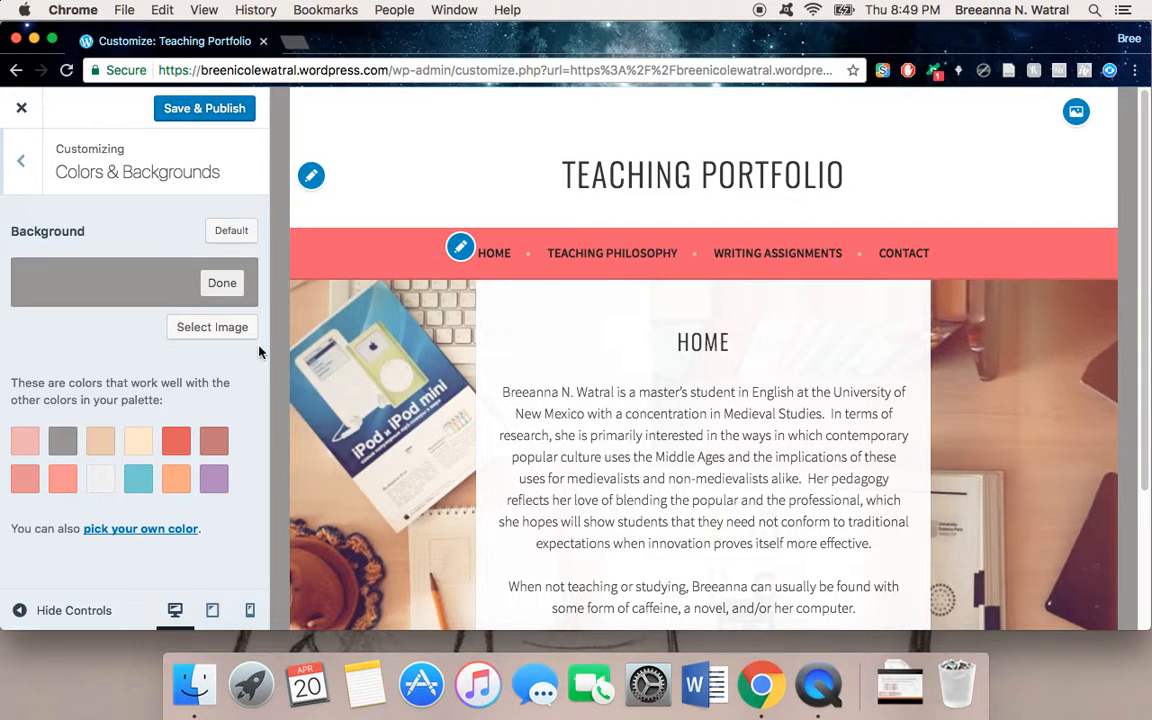
{"action": "scroll", "coordinate": [349, 292], "scroll_direction": "down", "scroll_amount": 4}
{"action": "scroll", "coordinate": [389, 332], "scroll_direction": "up", "scroll_amount": 4}
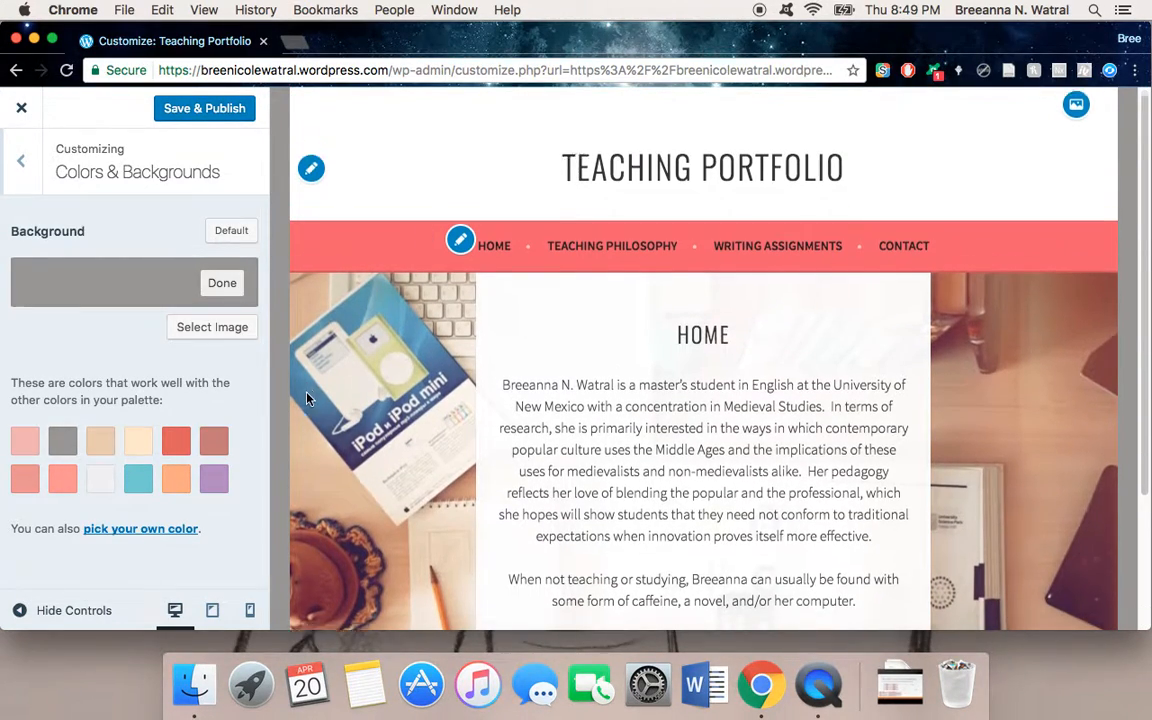
{"action": "scroll", "coordinate": [307, 585], "scroll_direction": "down", "scroll_amount": 3}
{"action": "scroll", "coordinate": [391, 500], "scroll_direction": "up", "scroll_amount": 3}
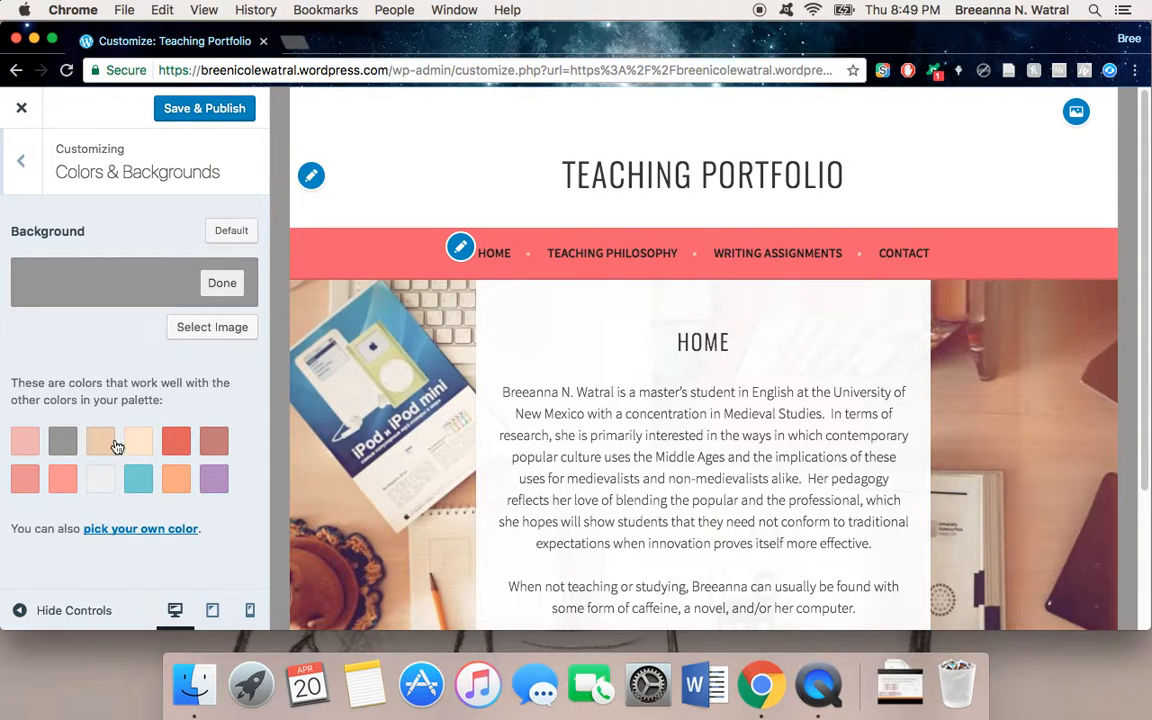
- Set the site background to the suggested very light grey and finish the background change
{"action": "left_click", "coordinate": [100, 476]}
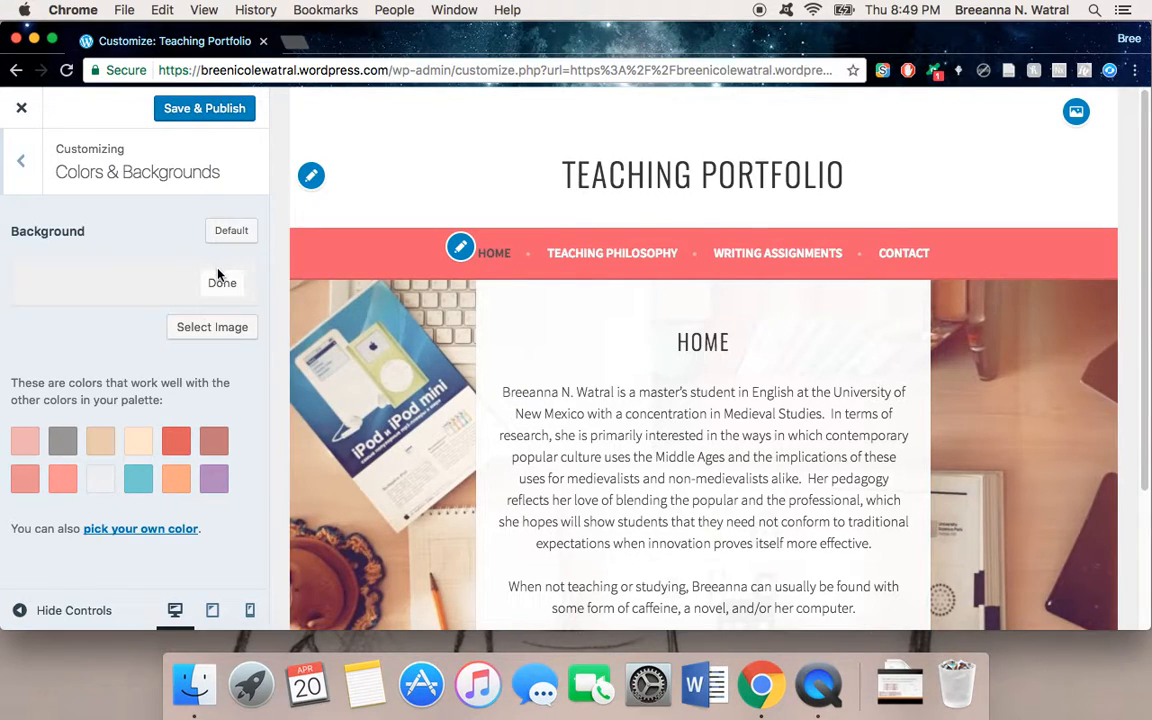
{"action": "left_click", "coordinate": [221, 284]}
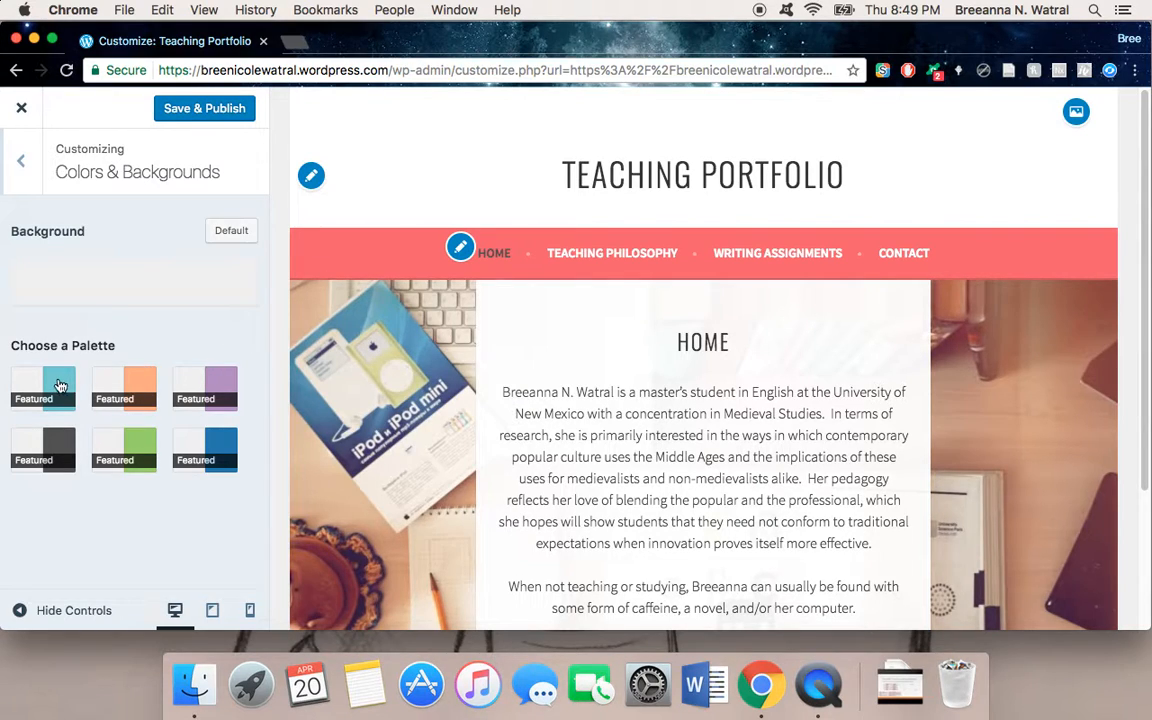
- Apply the featured teal palette, check it down to the footer, and save and publish the change
{"action": "left_click", "coordinate": [60, 386]}
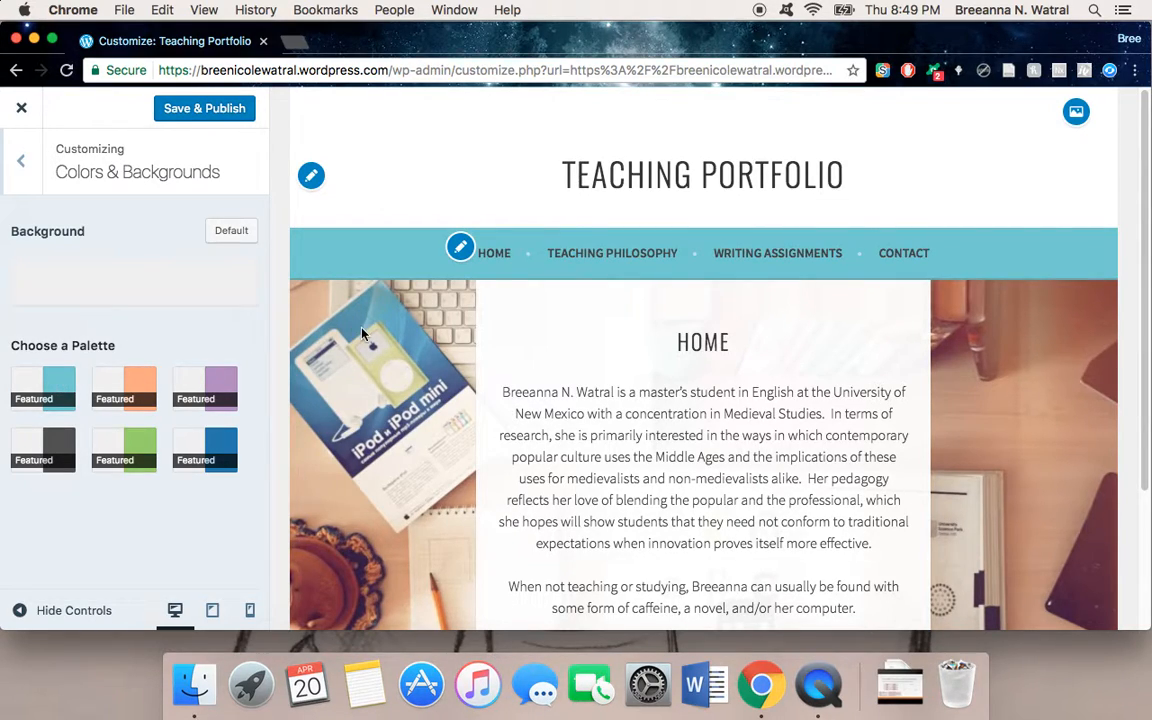
{"action": "scroll", "coordinate": [362, 333], "scroll_direction": "down", "scroll_amount": 5}
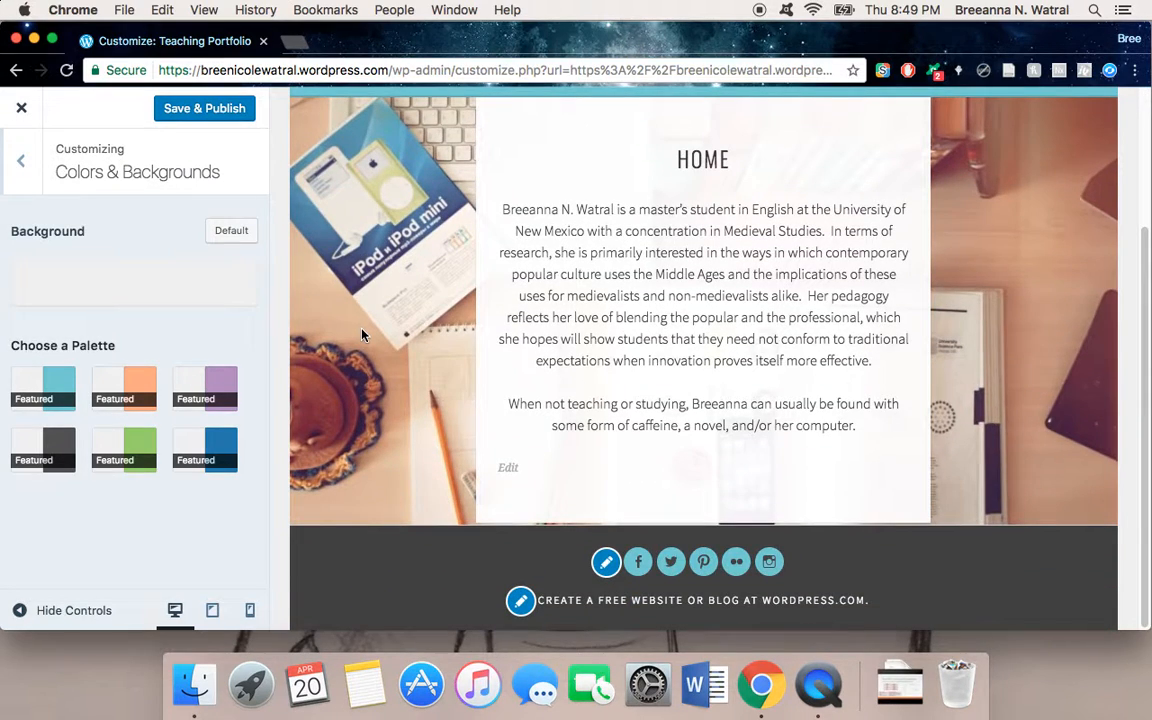
{"action": "scroll", "coordinate": [388, 393], "scroll_direction": "up", "scroll_amount": 5}
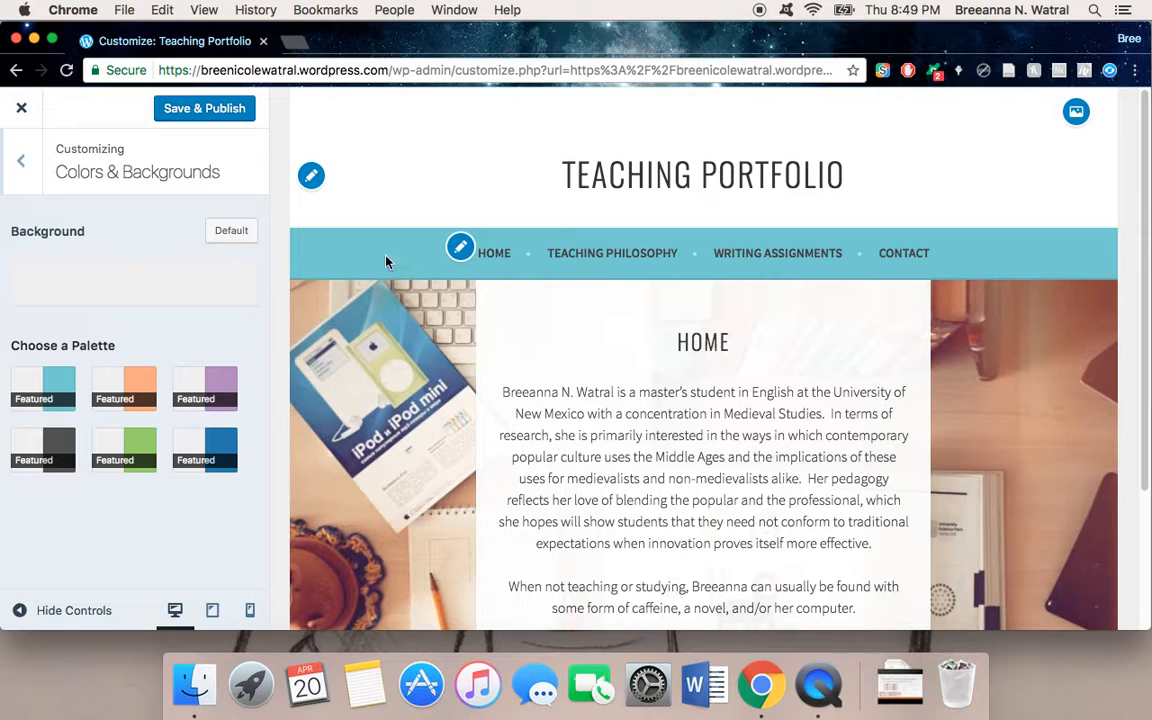
{"action": "scroll", "coordinate": [420, 295], "scroll_direction": "down", "scroll_amount": 5}
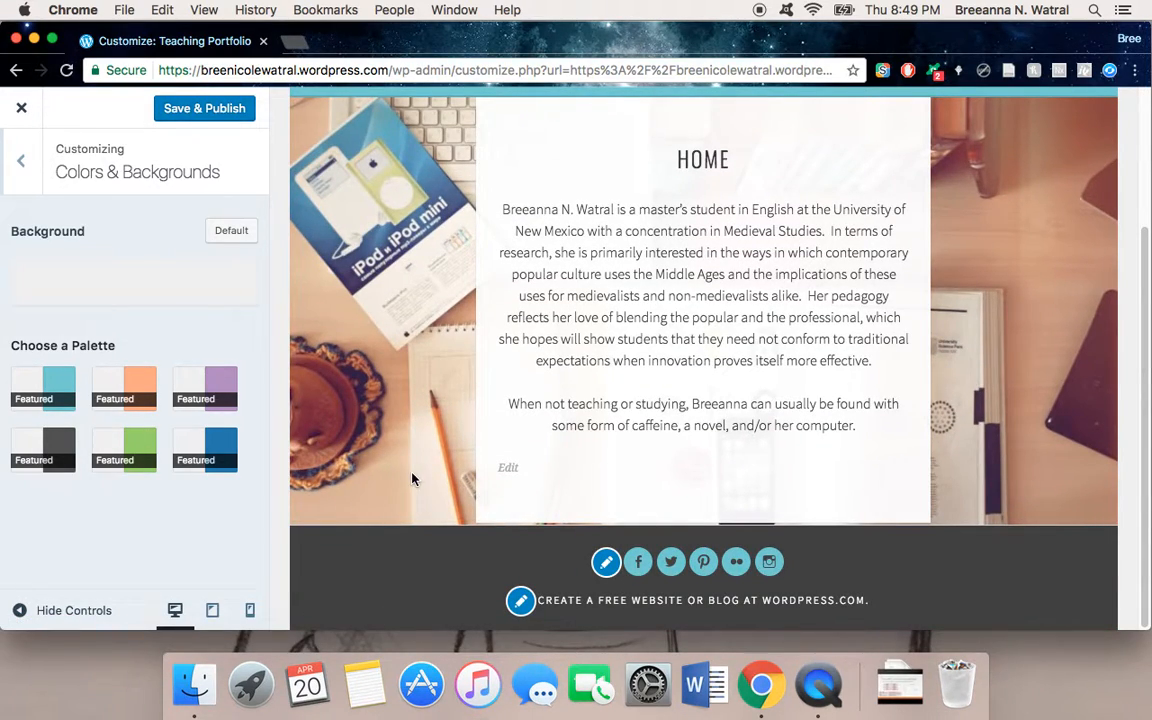
{"action": "scroll", "coordinate": [411, 476], "scroll_direction": "up", "scroll_amount": 5}
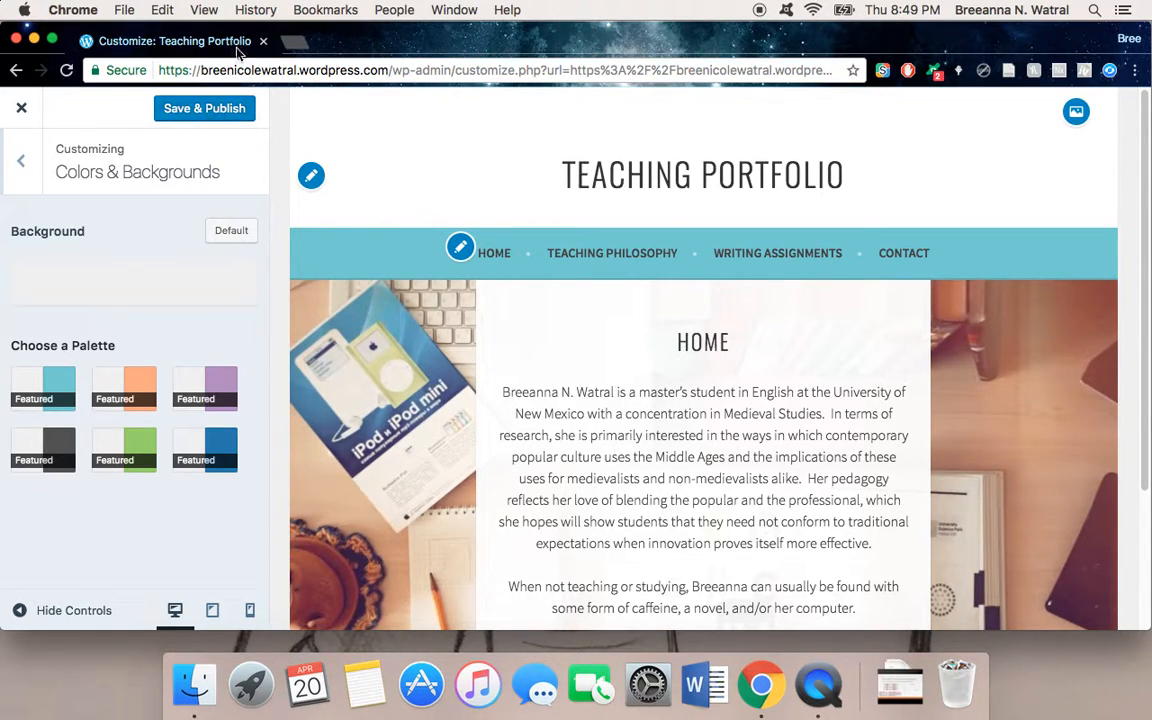
{"action": "left_click", "coordinate": [231, 110]}
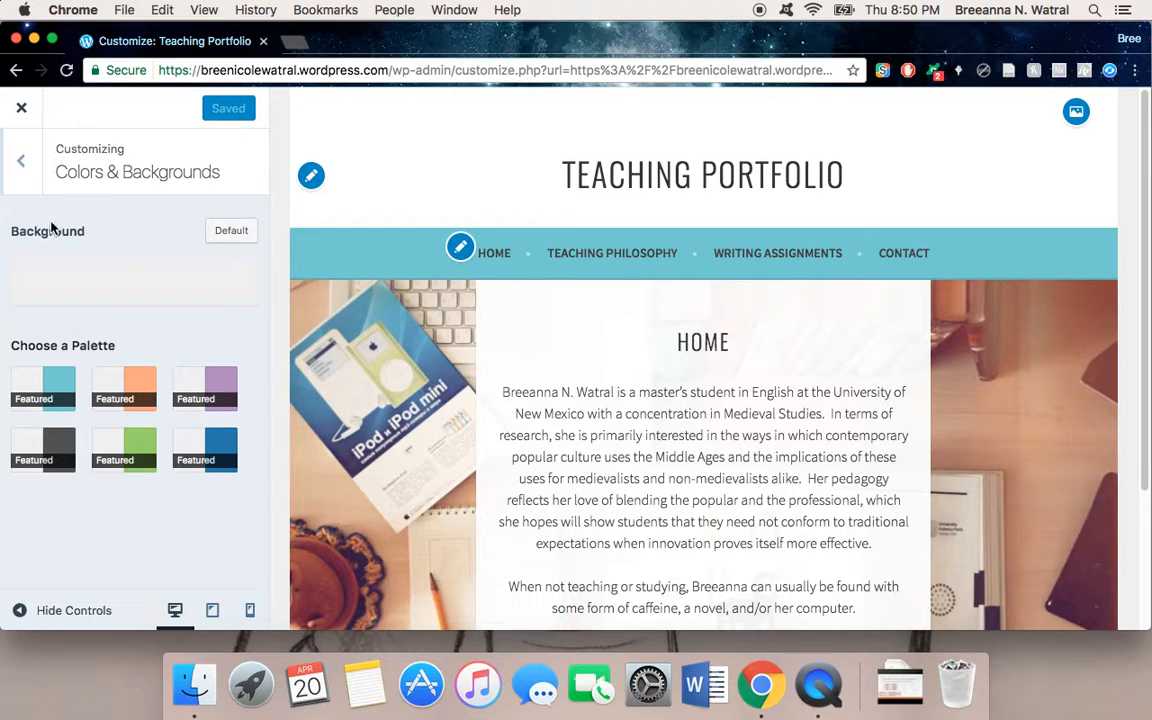
- Browse the available heading fonts in the Fonts settings and set the headings font to Cinzel
{"action": "left_click", "coordinate": [22, 162]}
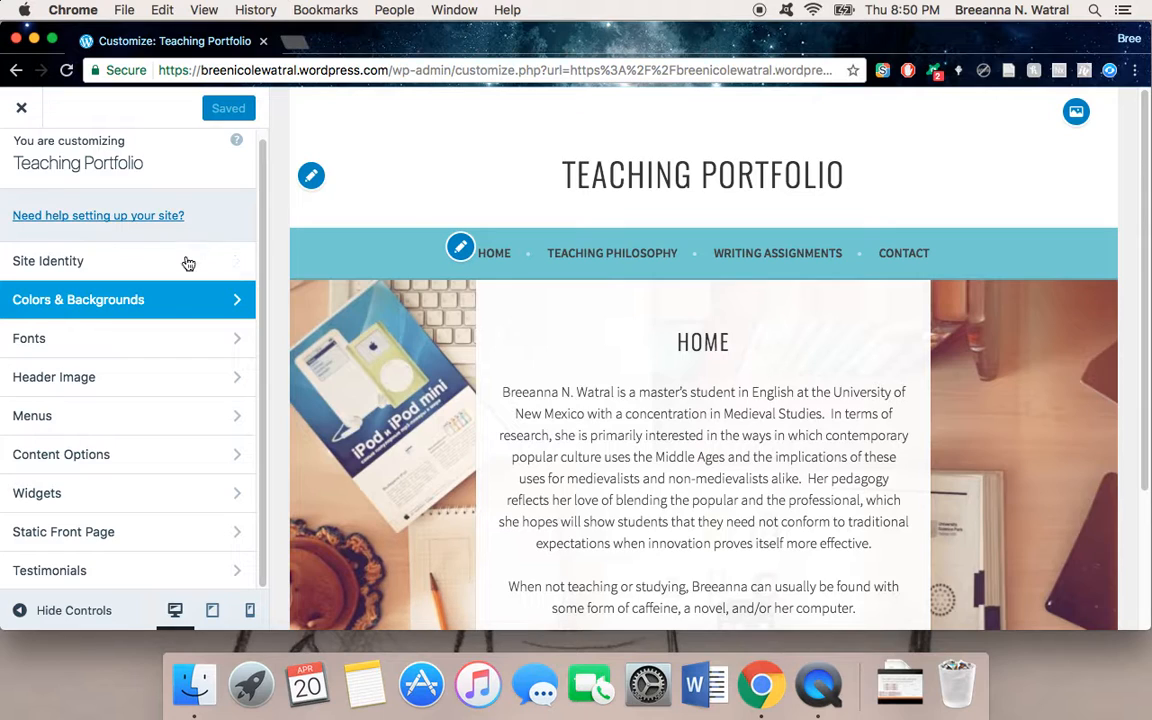
{"action": "left_click", "coordinate": [211, 338]}
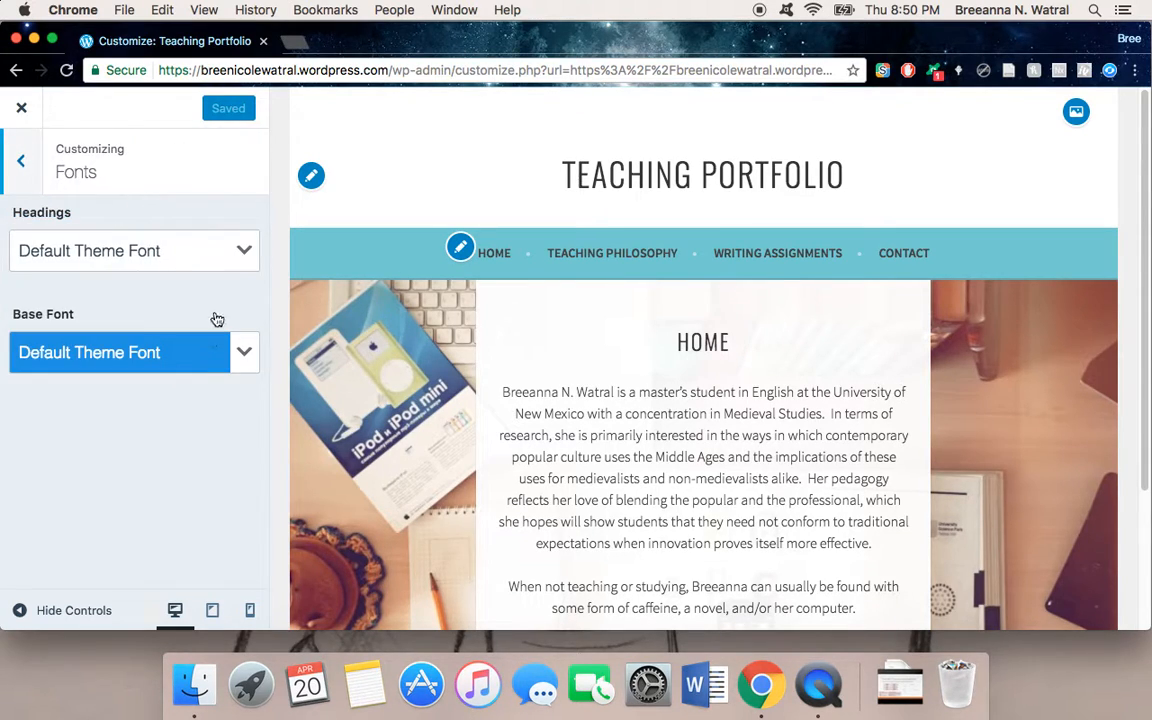
{"action": "left_click", "coordinate": [244, 251]}
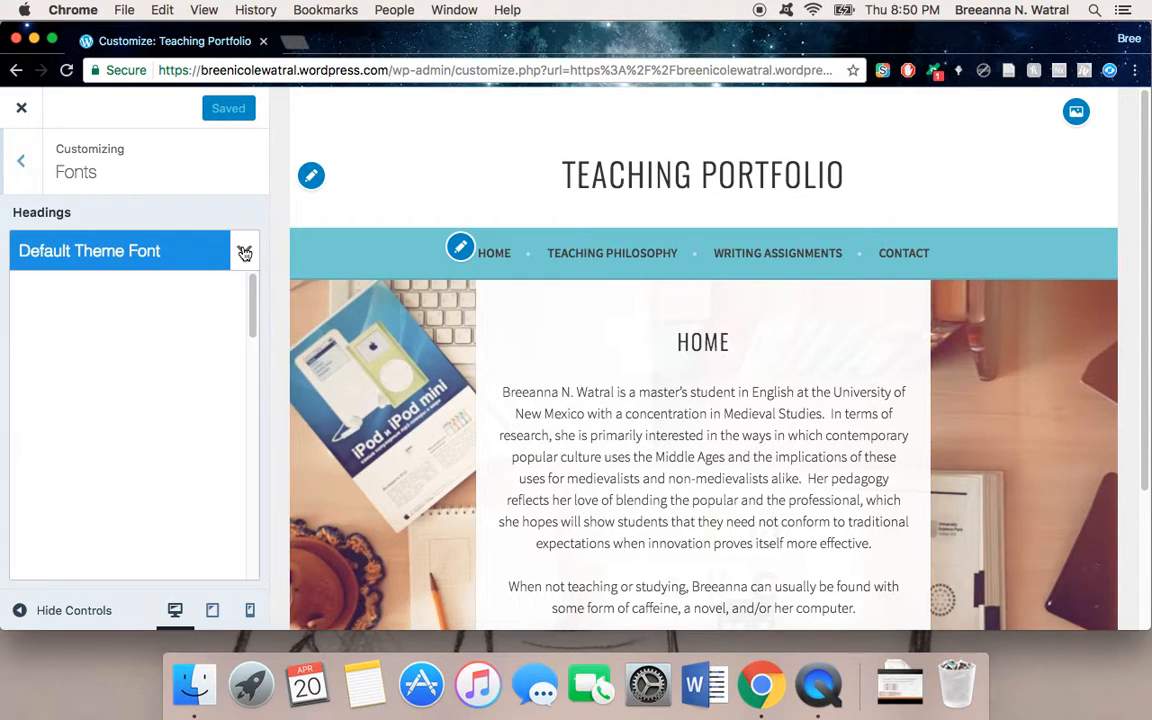
{"action": "scroll", "coordinate": [165, 350], "scroll_direction": "down", "scroll_amount": 3}
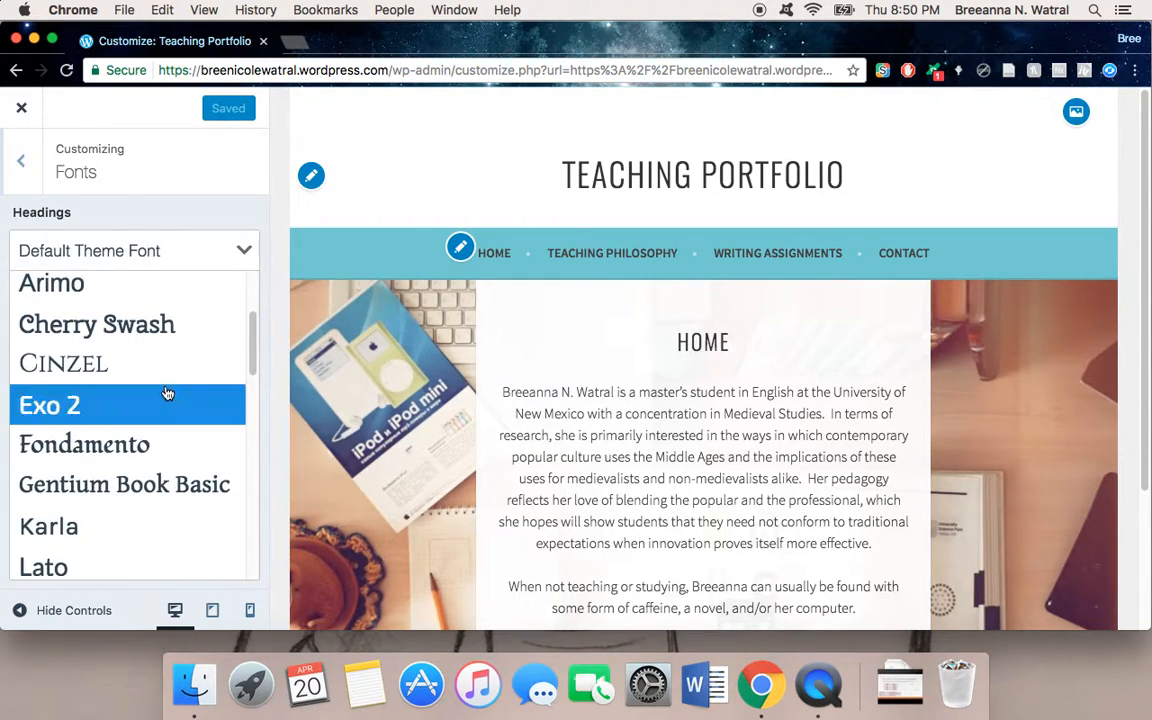
{"action": "scroll", "coordinate": [167, 393], "scroll_direction": "down", "scroll_amount": 5}
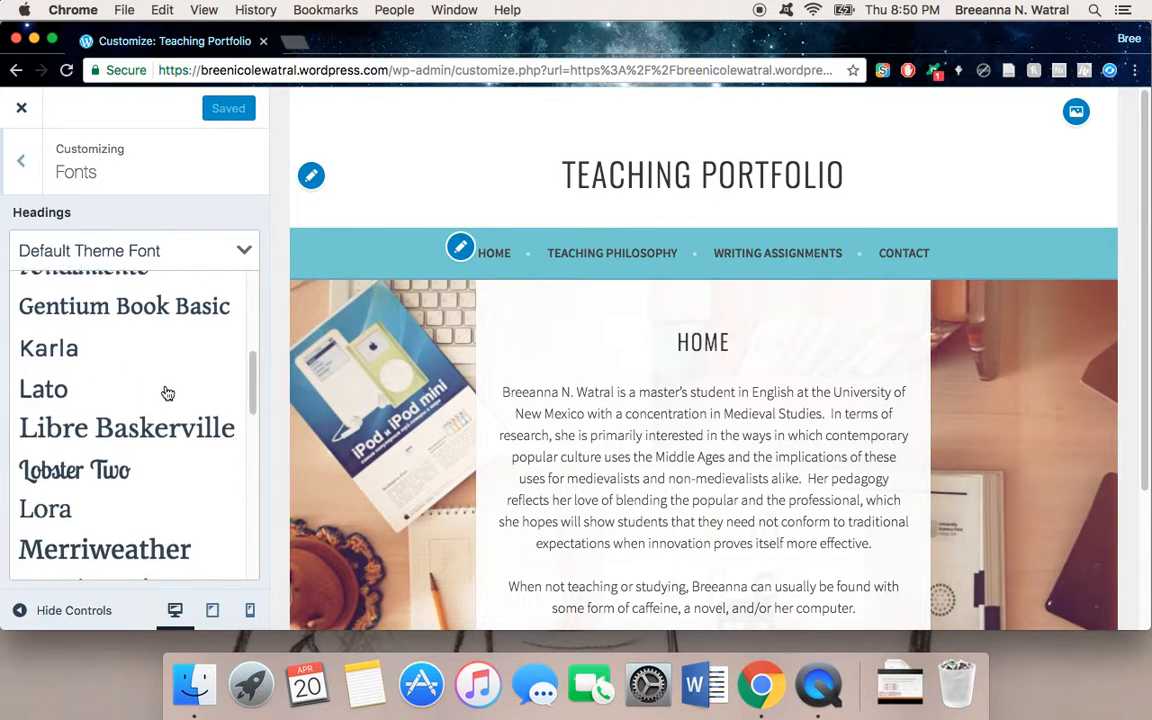
{"action": "scroll", "coordinate": [167, 393], "scroll_direction": "down", "scroll_amount": 6}
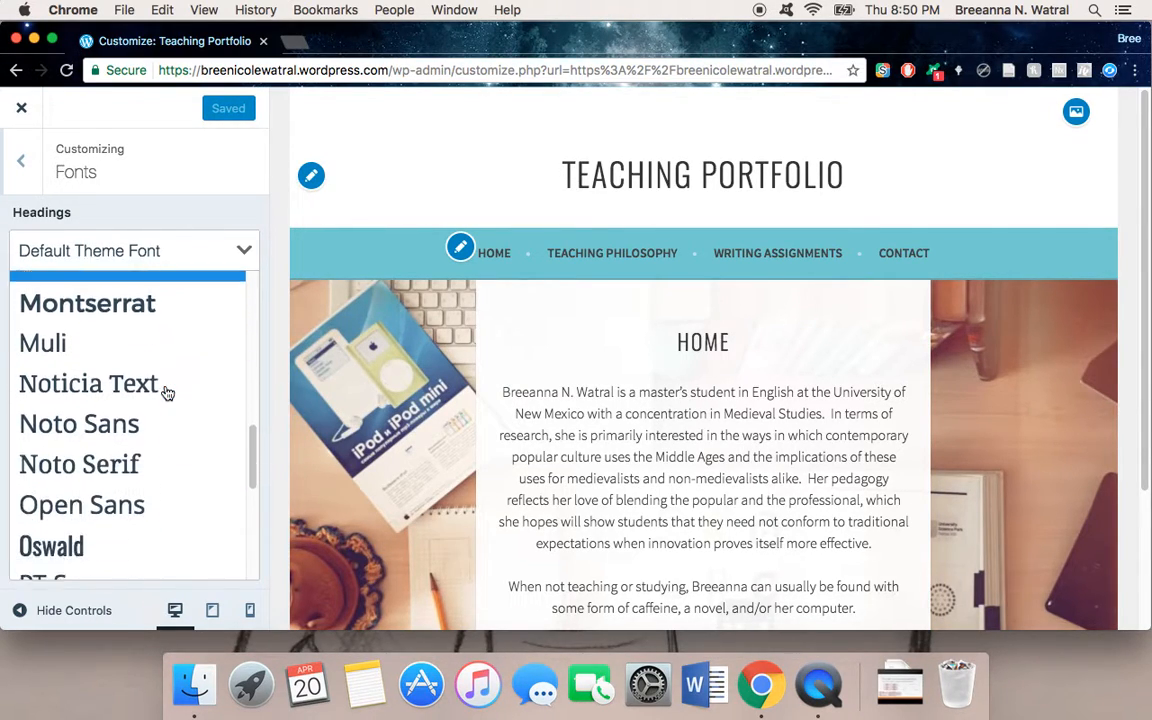
{"action": "scroll", "coordinate": [167, 393], "scroll_direction": "down", "scroll_amount": 8}
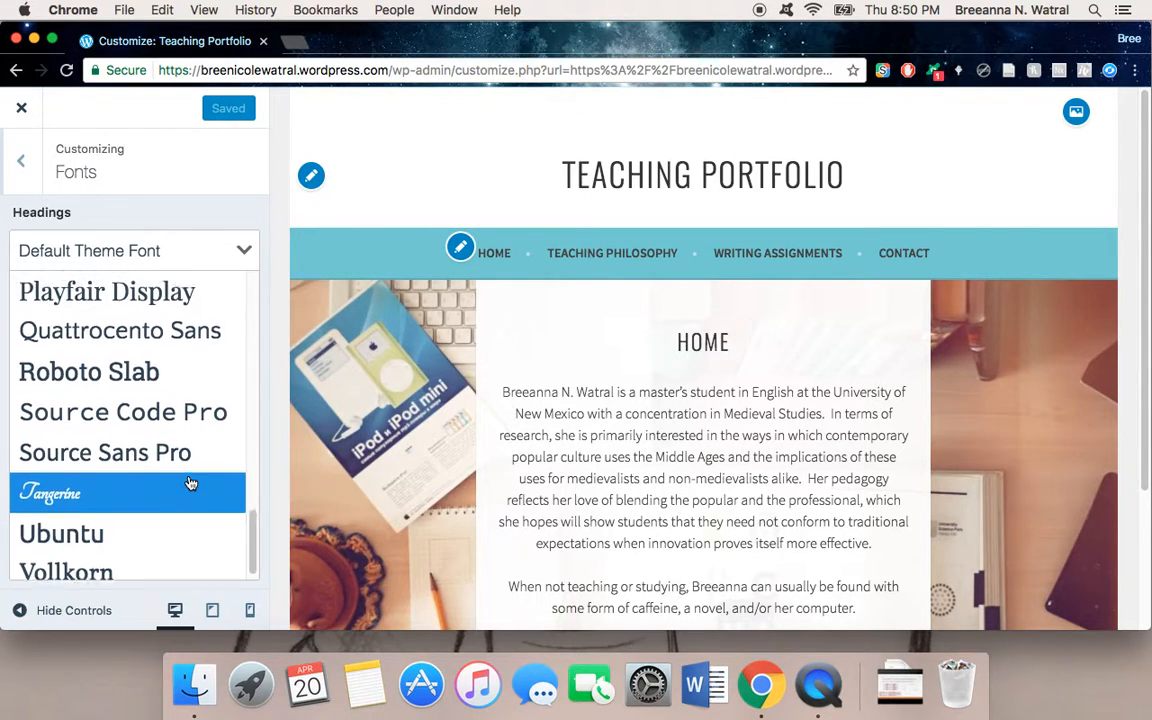
{"action": "scroll", "coordinate": [190, 483], "scroll_direction": "up", "scroll_amount": 10}
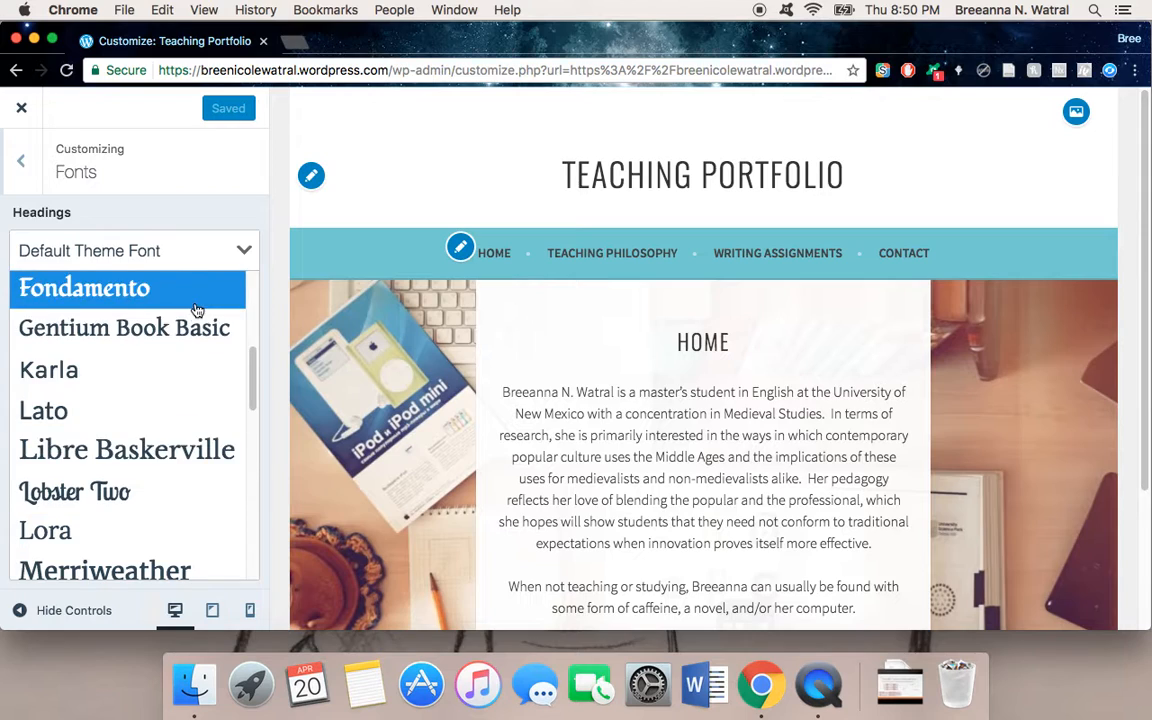
{"action": "scroll", "coordinate": [206, 439], "scroll_direction": "up", "scroll_amount": 4}
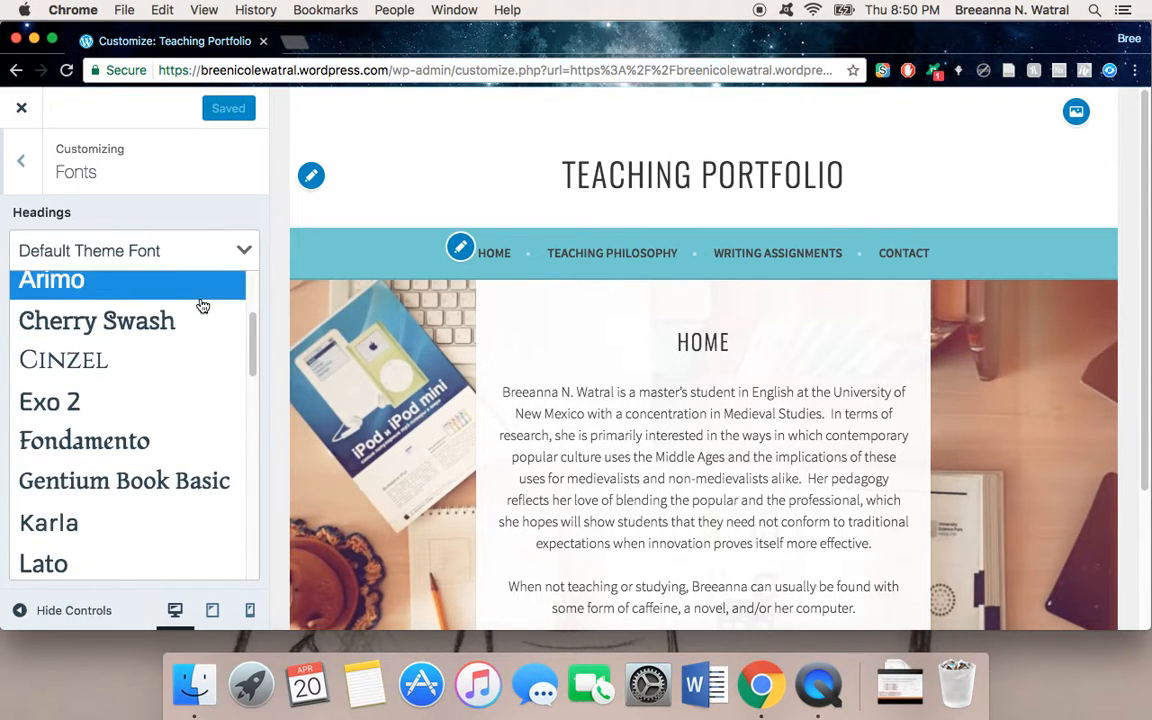
{"action": "scroll", "coordinate": [191, 387], "scroll_direction": "down", "scroll_amount": 6}
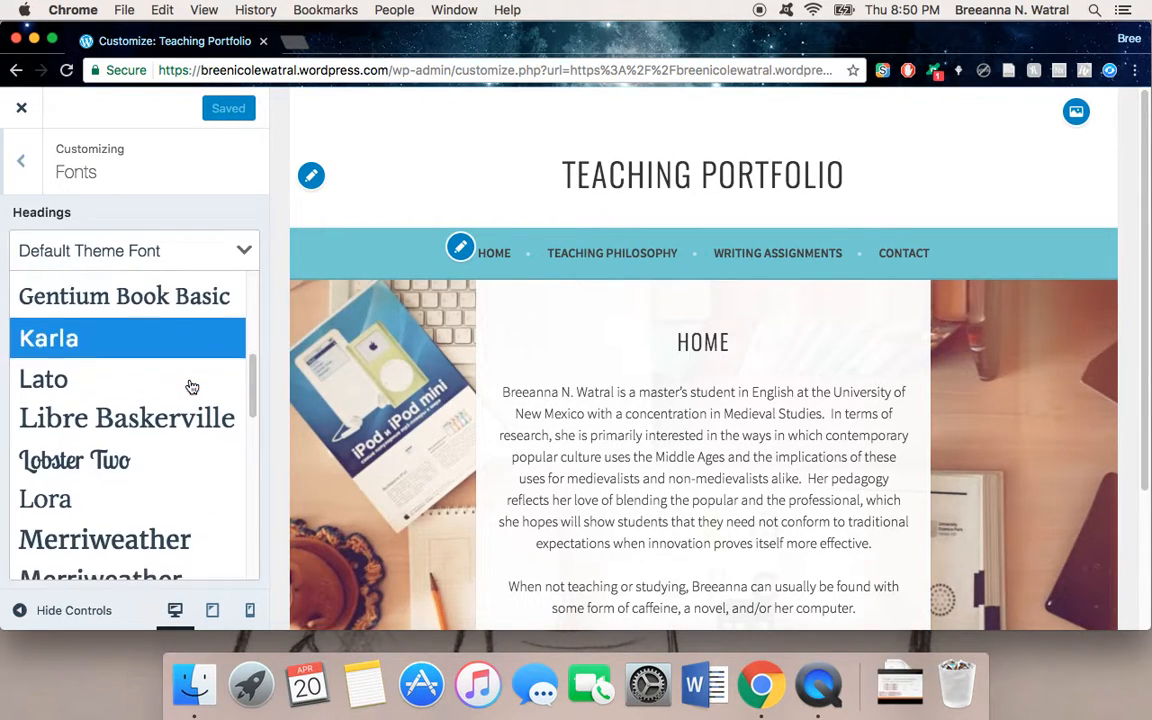
{"action": "scroll", "coordinate": [191, 387], "scroll_direction": "down", "scroll_amount": 6}
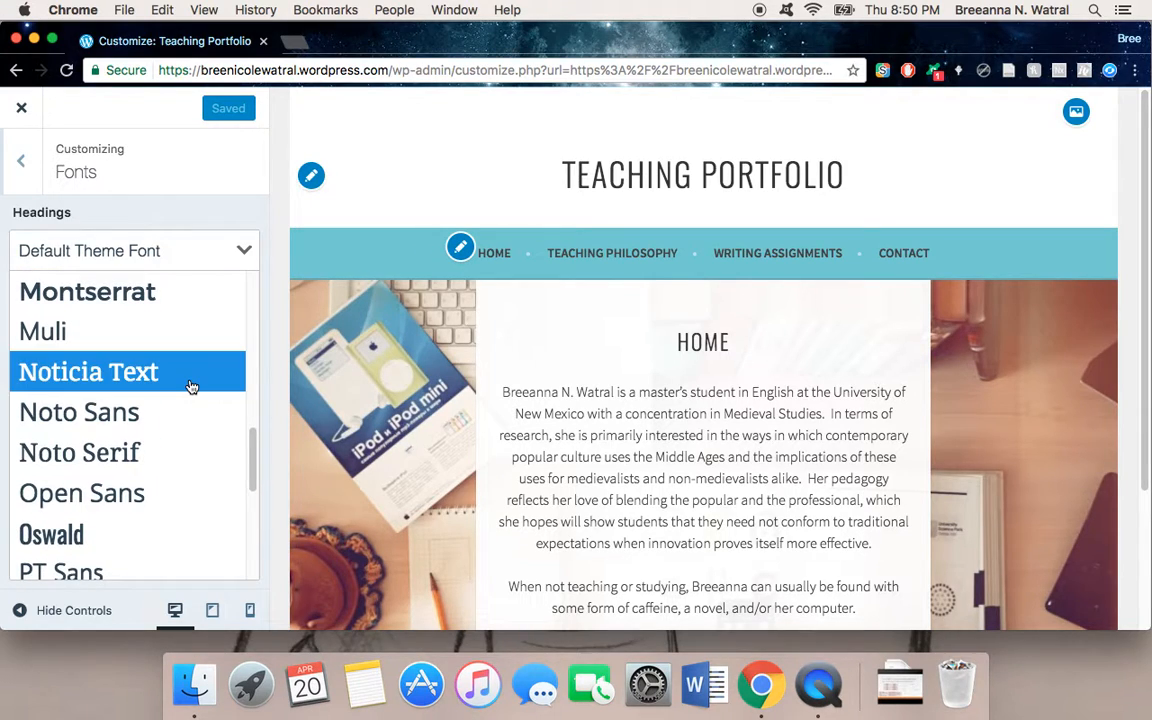
{"action": "scroll", "coordinate": [191, 387], "scroll_direction": "up", "scroll_amount": 6}
{"action": "scroll", "coordinate": [191, 387], "scroll_direction": "down", "scroll_amount": 8}
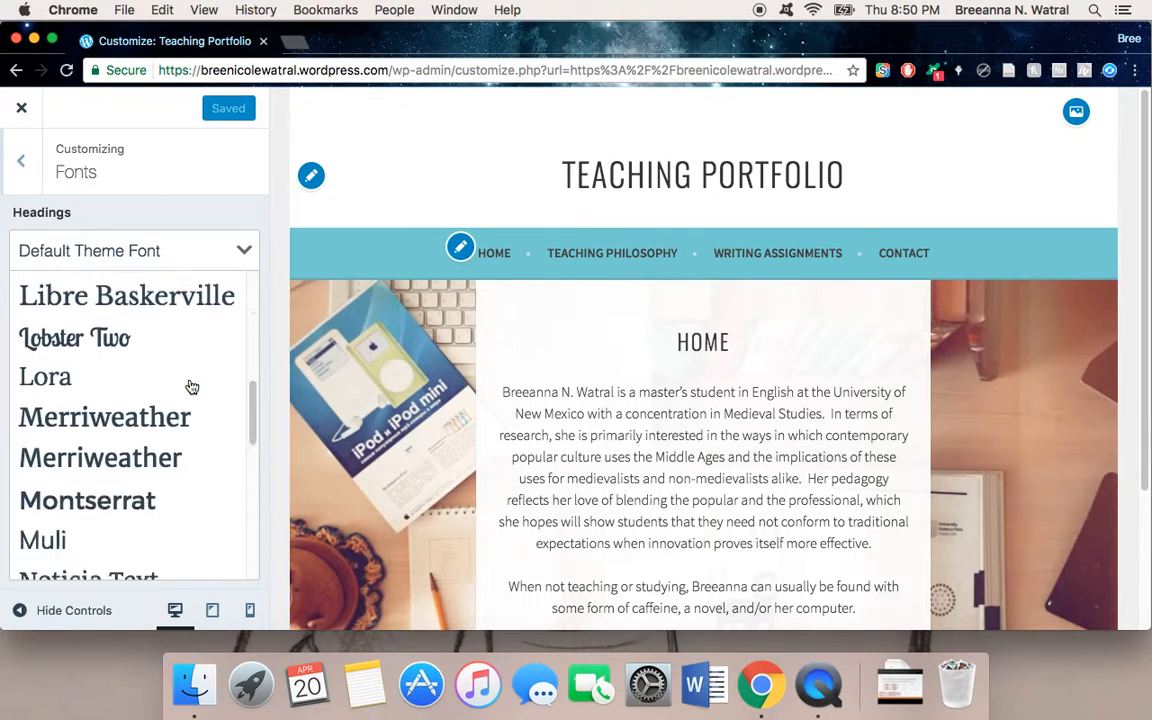
{"action": "scroll", "coordinate": [191, 387], "scroll_direction": "down", "scroll_amount": 3}
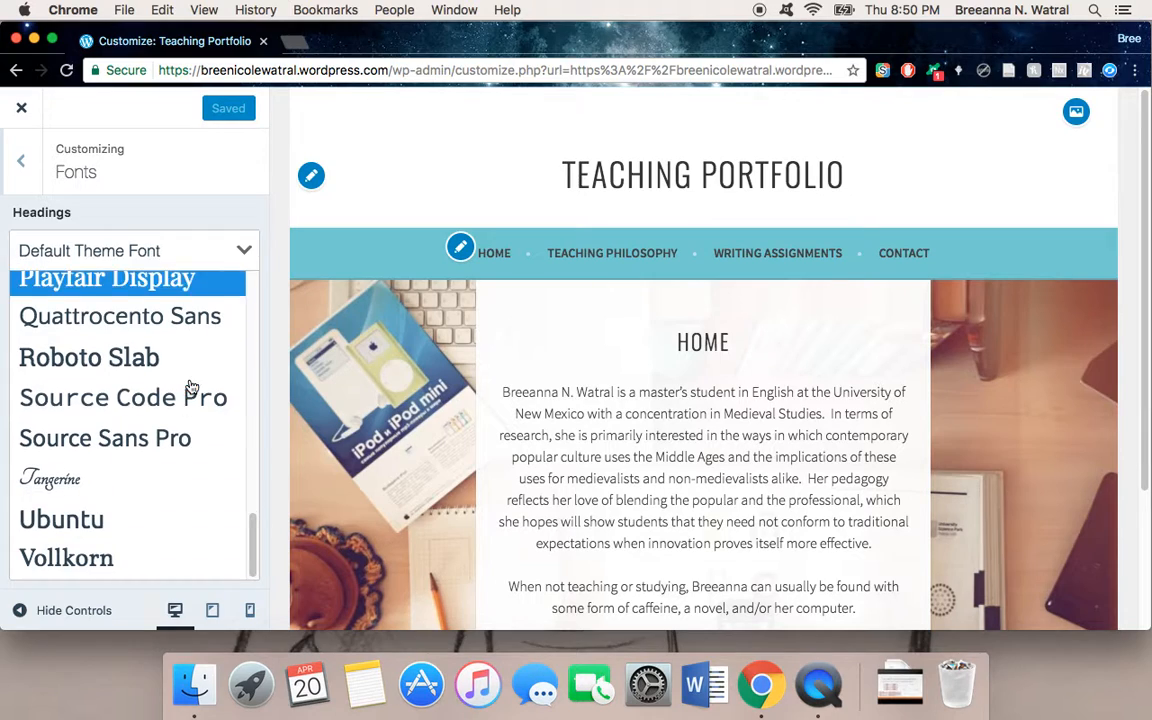
{"action": "scroll", "coordinate": [191, 387], "scroll_direction": "up", "scroll_amount": 10}
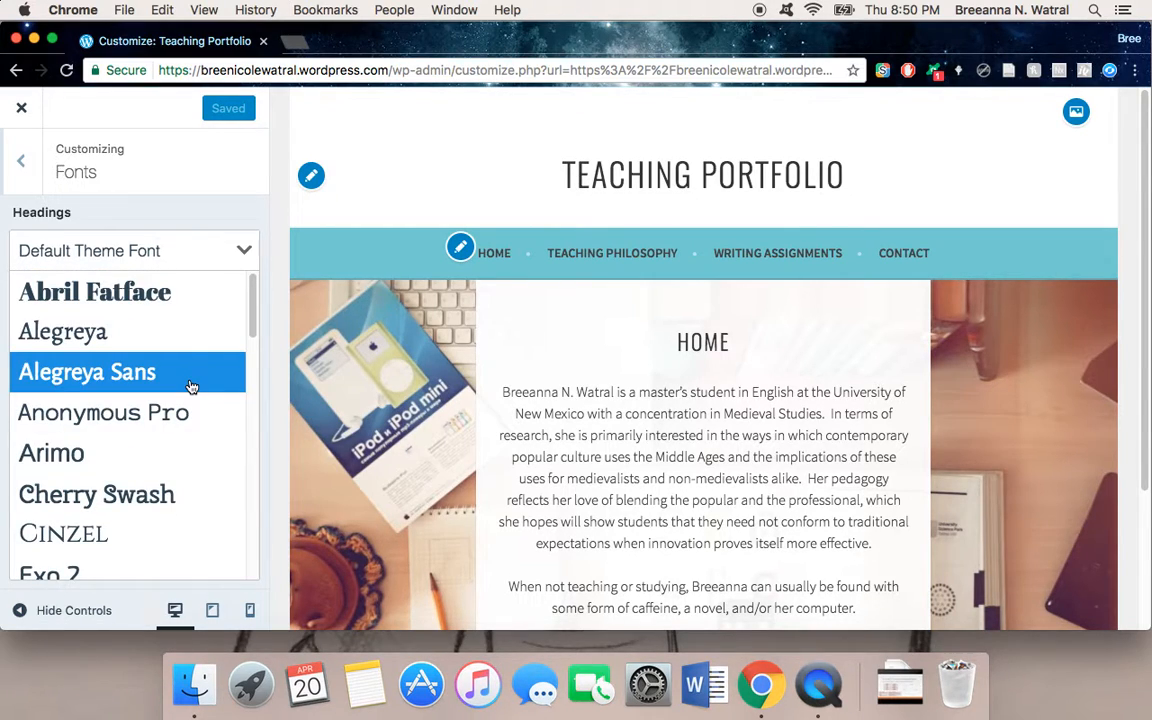
{"action": "scroll", "coordinate": [194, 435], "scroll_direction": "down", "scroll_amount": 4}
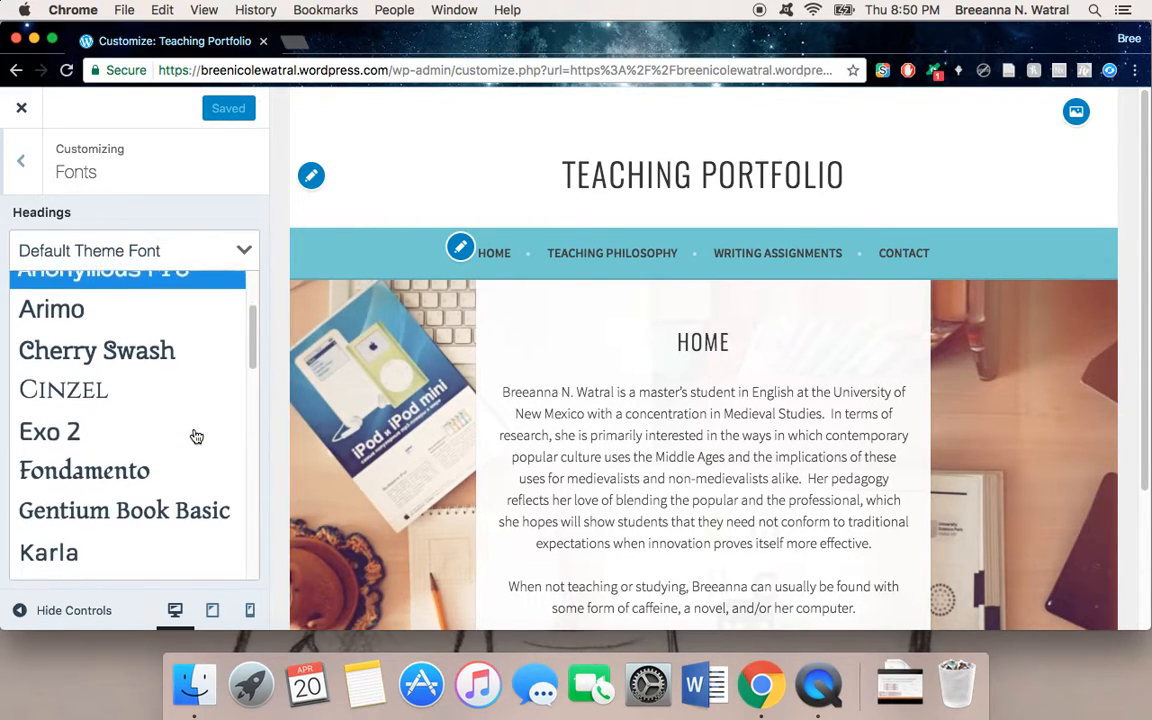
{"action": "left_click", "coordinate": [136, 388]}
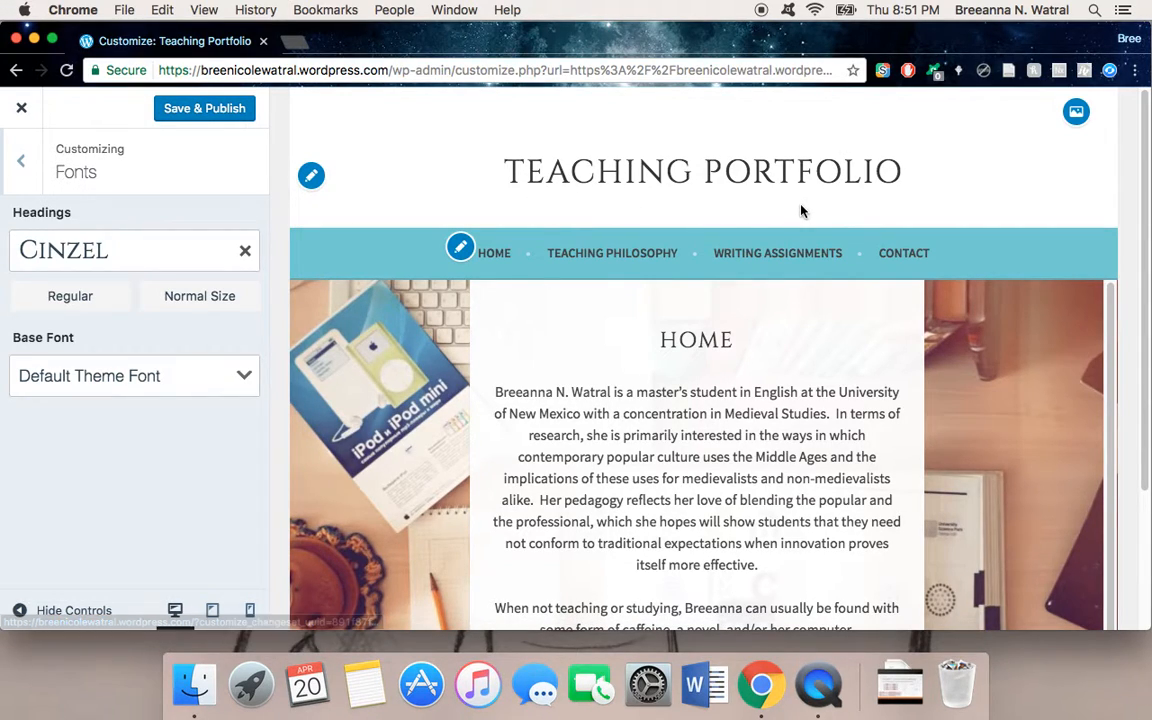
- Check the new heading font in the site preview from the title down to the footer
{"action": "scroll", "coordinate": [752, 354], "scroll_direction": "down", "scroll_amount": 3}
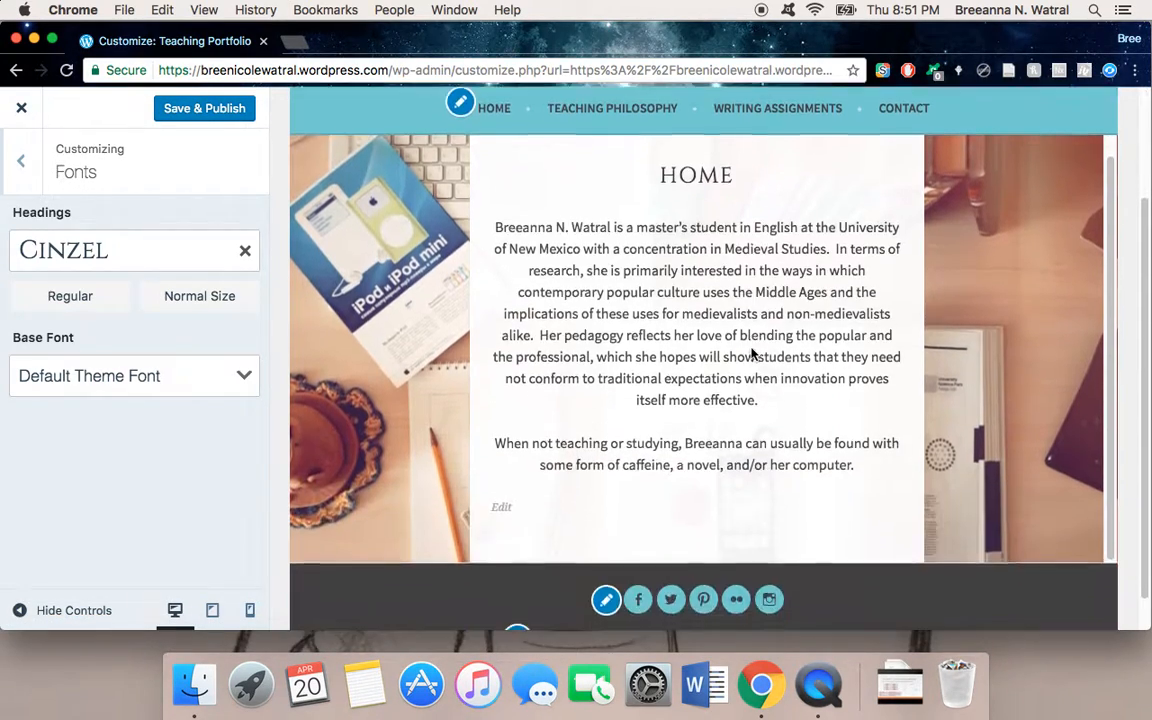
{"action": "scroll", "coordinate": [752, 354], "scroll_direction": "up", "scroll_amount": 3}
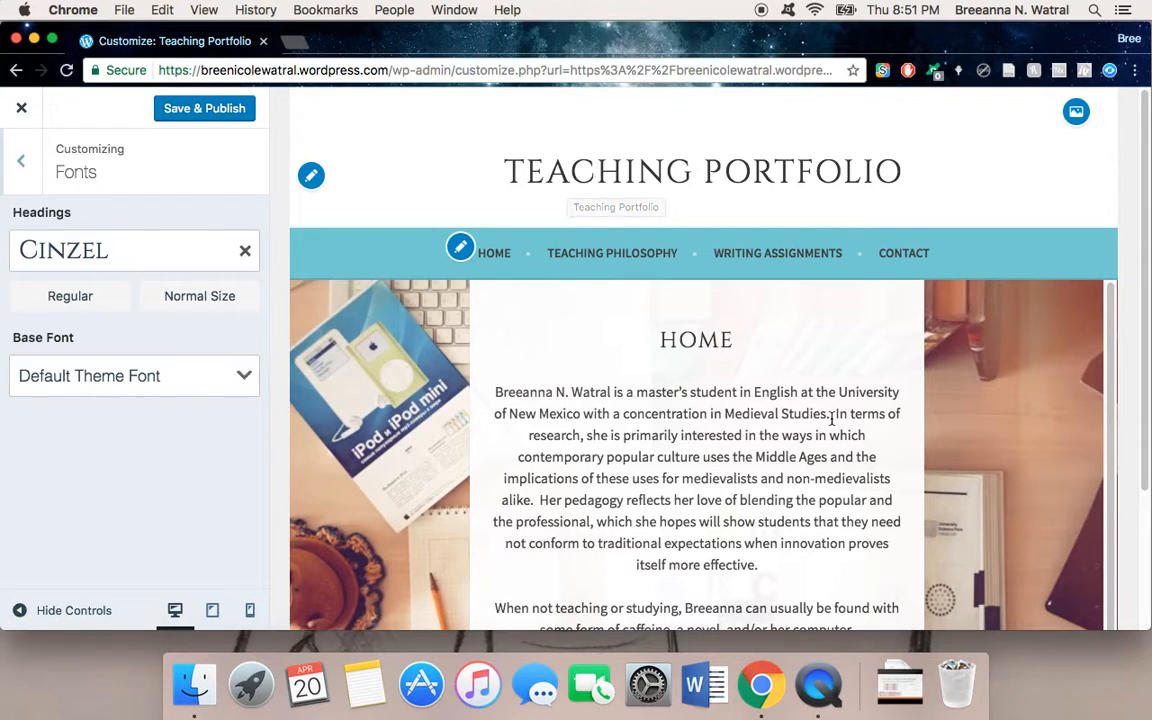
{"action": "scroll", "coordinate": [831, 418], "scroll_direction": "down", "scroll_amount": 3}
{"action": "scroll", "coordinate": [831, 418], "scroll_direction": "down", "scroll_amount": 1}
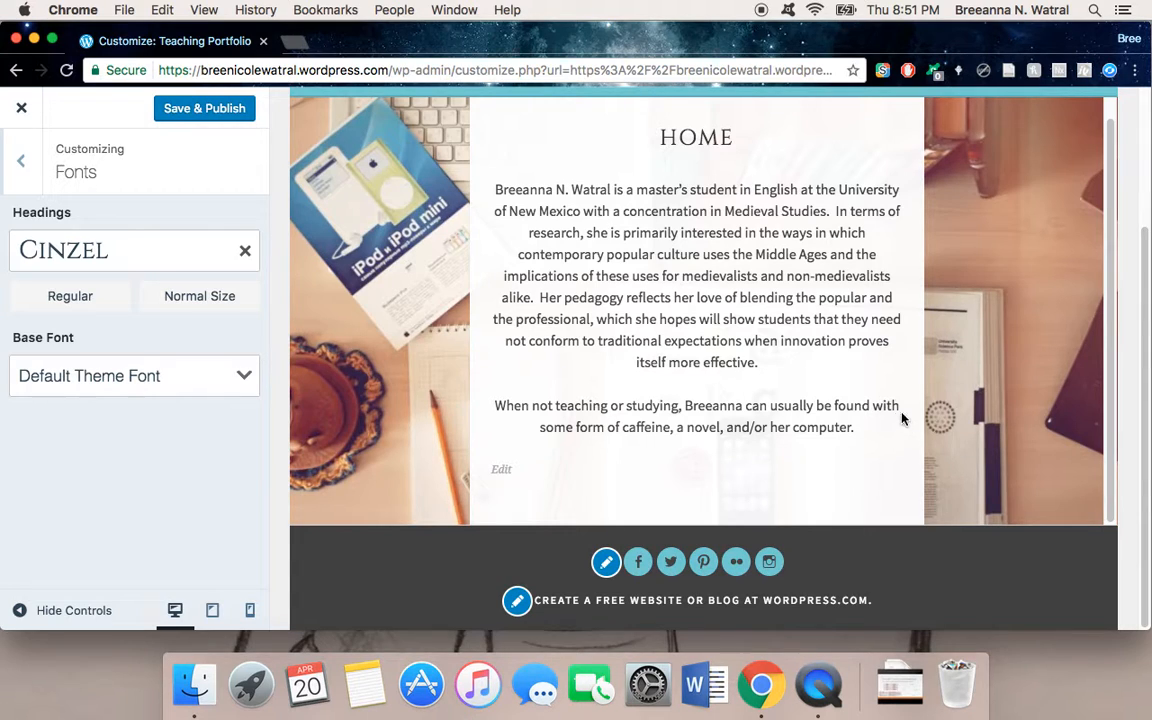
{"action": "scroll", "coordinate": [893, 400], "scroll_direction": "up", "scroll_amount": 4}
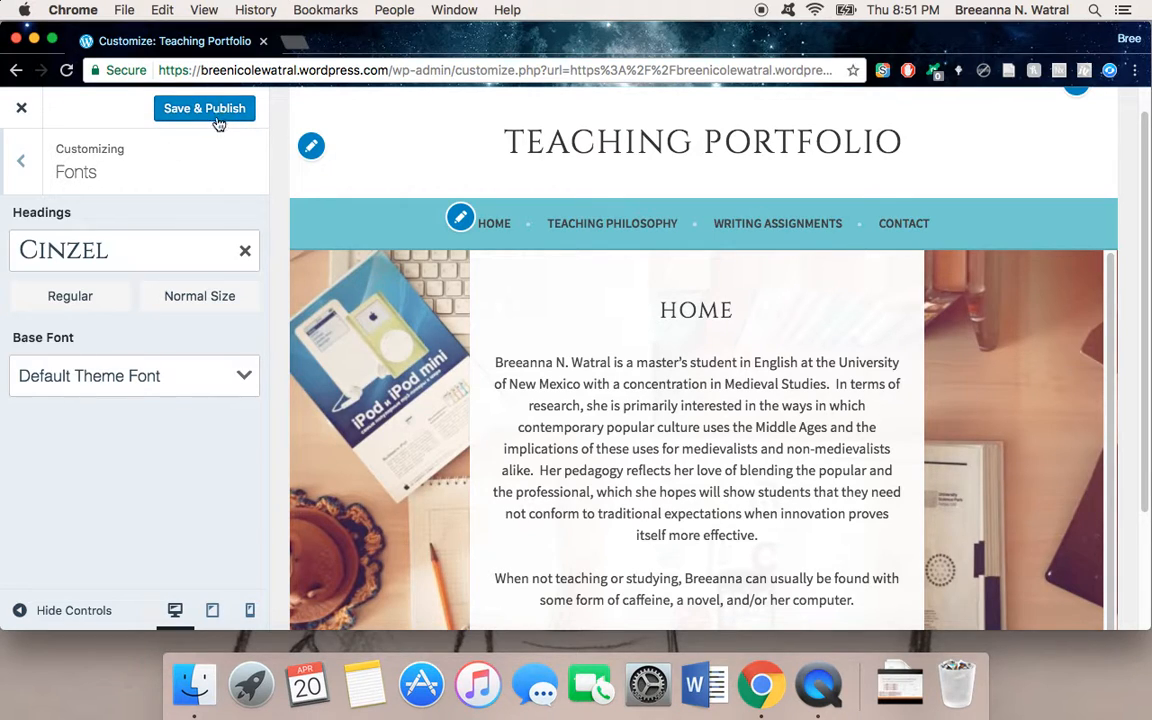
- Look through the base font choices, keep the default theme font, and save and publish the font change
{"action": "left_click", "coordinate": [226, 393]}
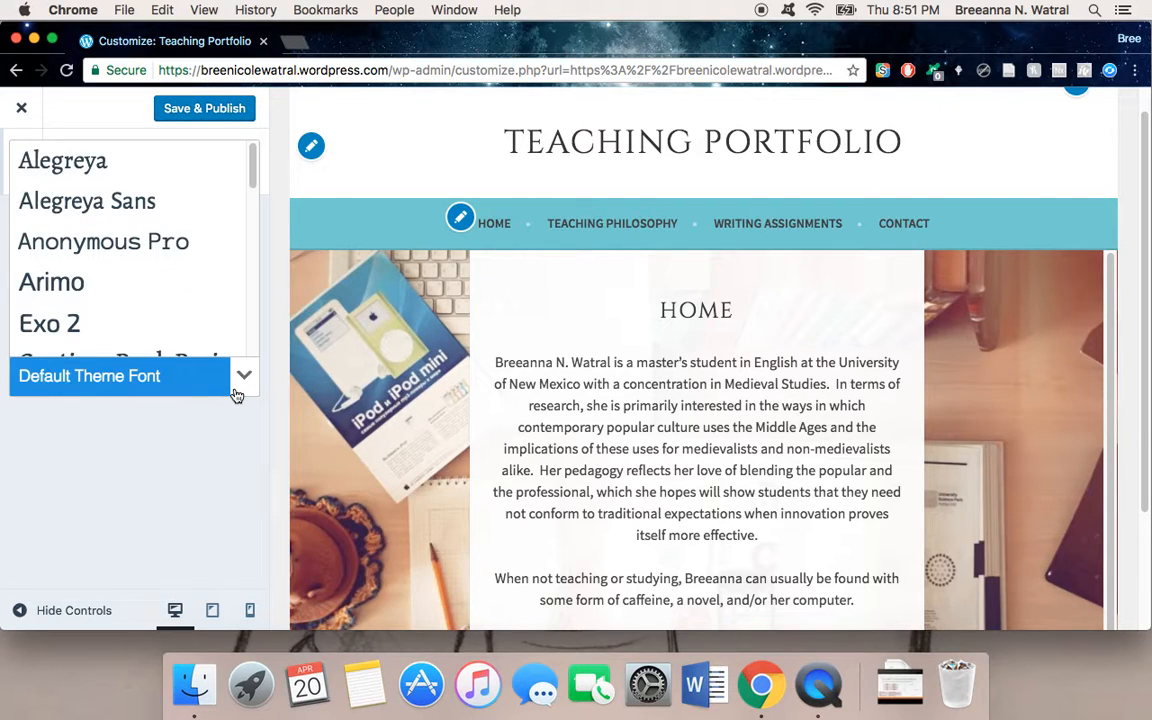
{"action": "scroll", "coordinate": [163, 254], "scroll_direction": "down", "scroll_amount": 1}
{"action": "scroll", "coordinate": [163, 254], "scroll_direction": "down", "scroll_amount": 5}
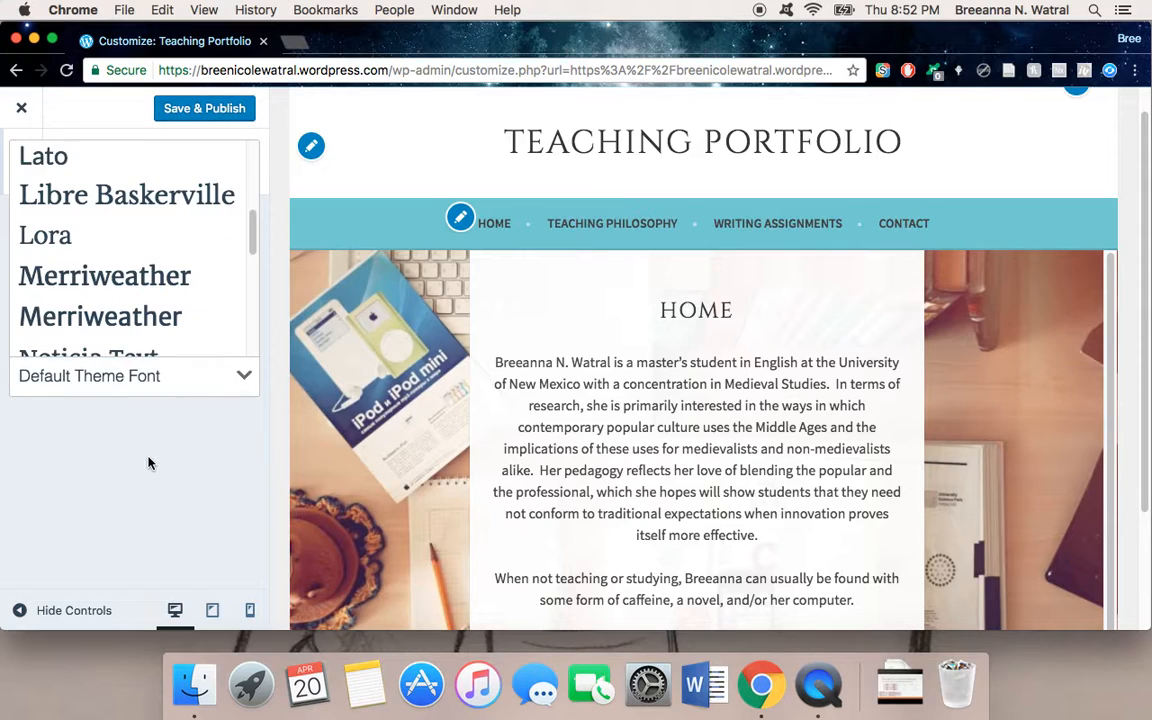
{"action": "left_click", "coordinate": [247, 373]}
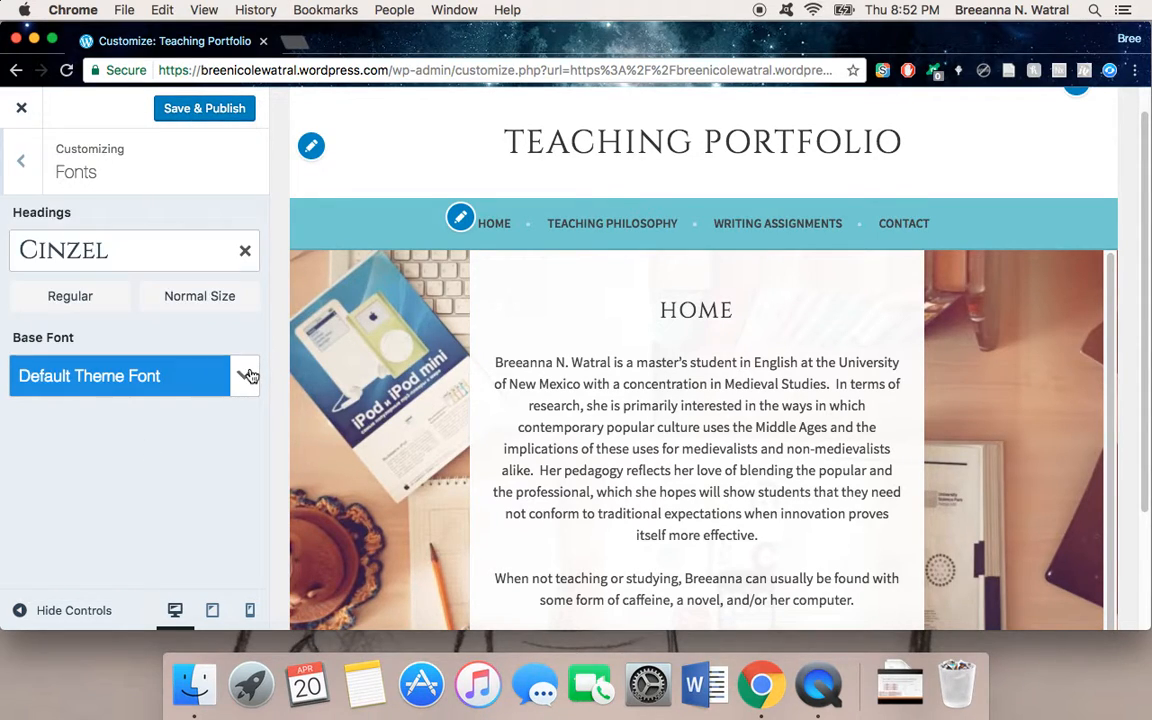
{"action": "left_click", "coordinate": [220, 121]}
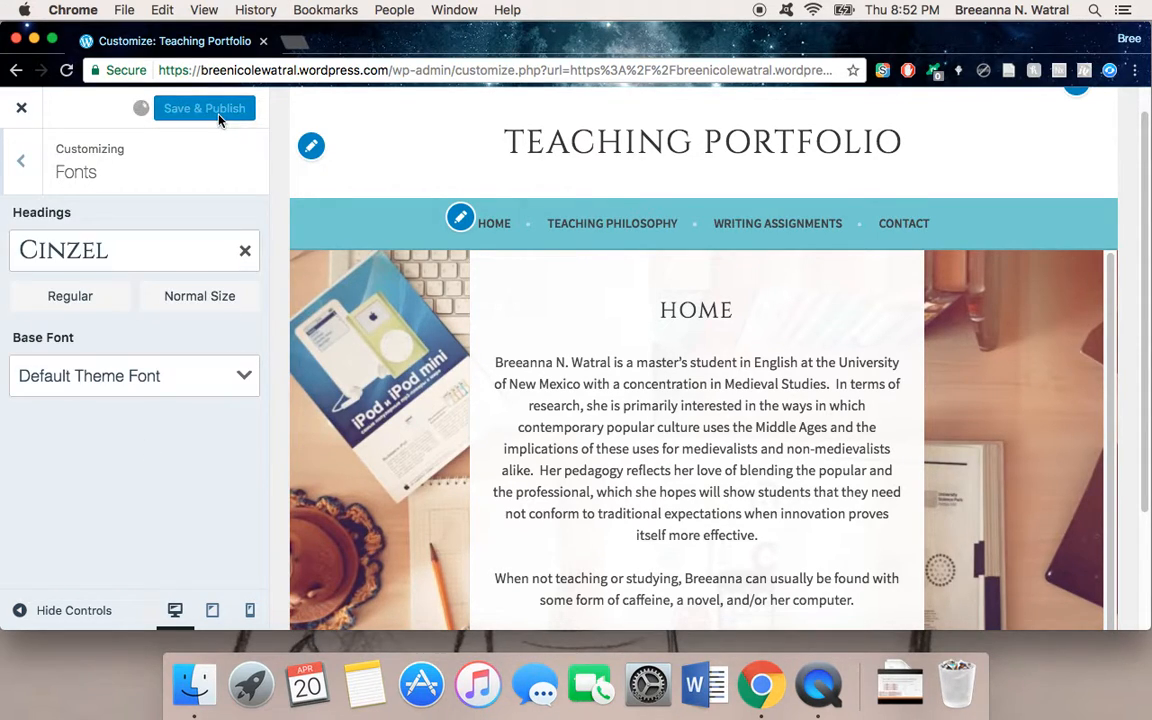
- Open the Menu Locations settings and examine where the primary and social menus appear in the site preview
{"action": "left_click", "coordinate": [21, 161]}
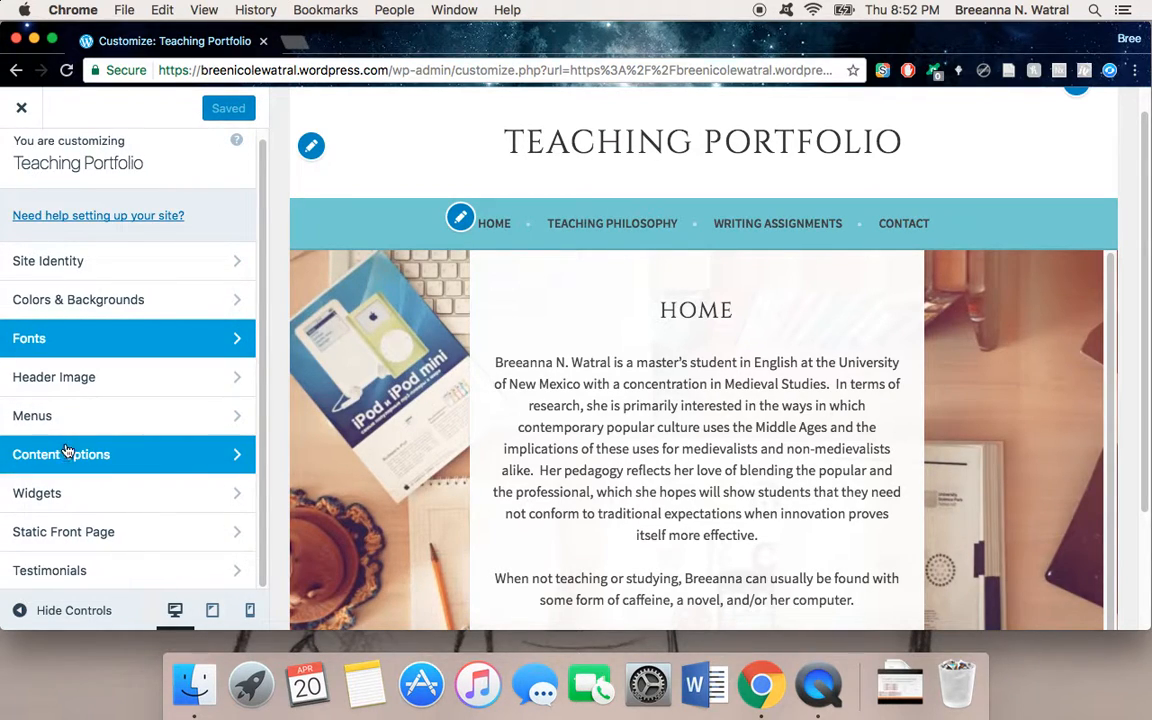
{"action": "left_click", "coordinate": [170, 416]}
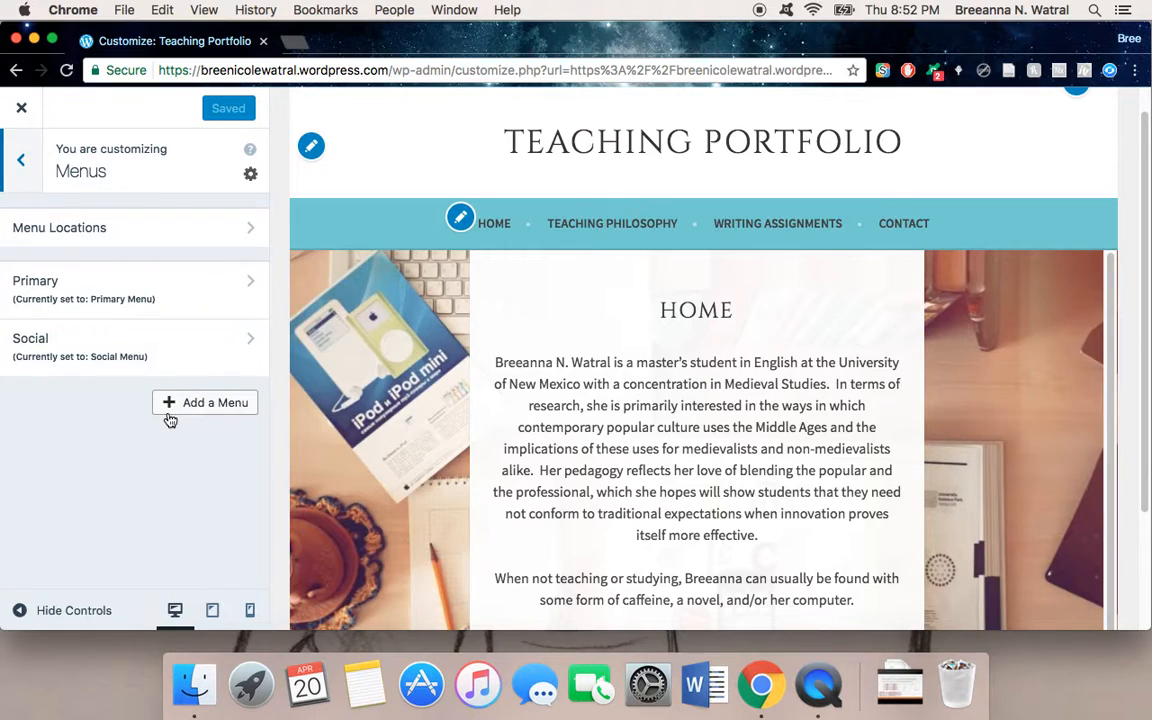
{"action": "left_click", "coordinate": [190, 246]}
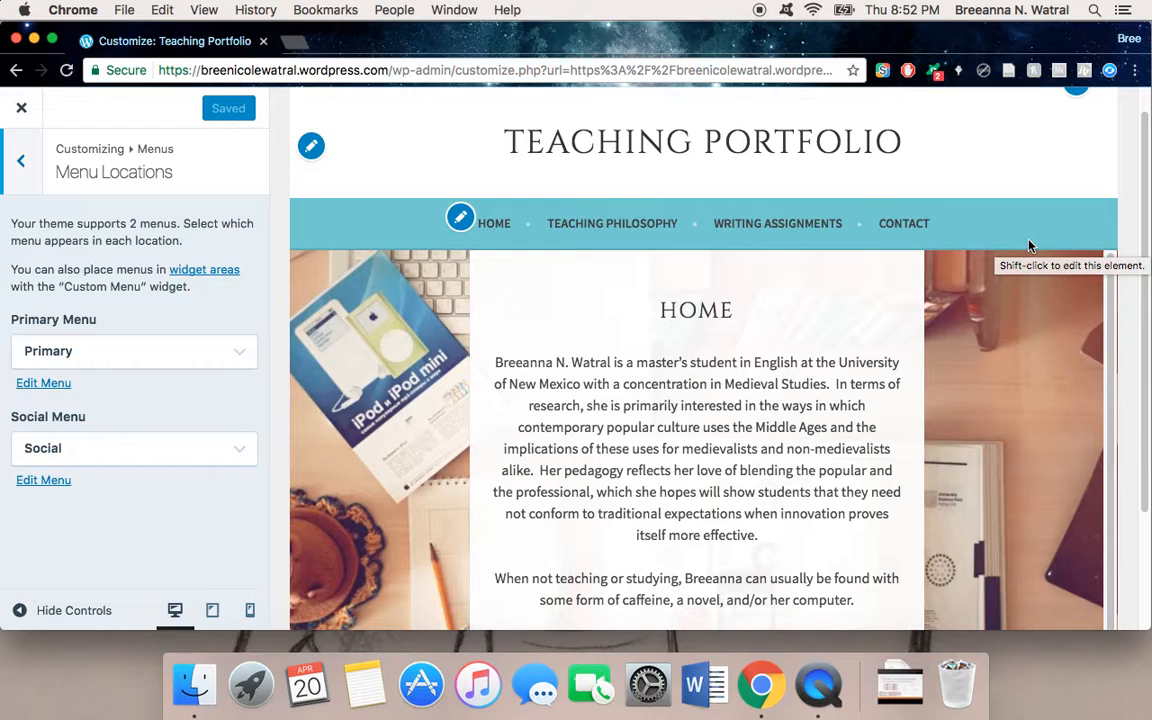
{"action": "scroll", "coordinate": [1030, 245], "scroll_direction": "down", "scroll_amount": 3}
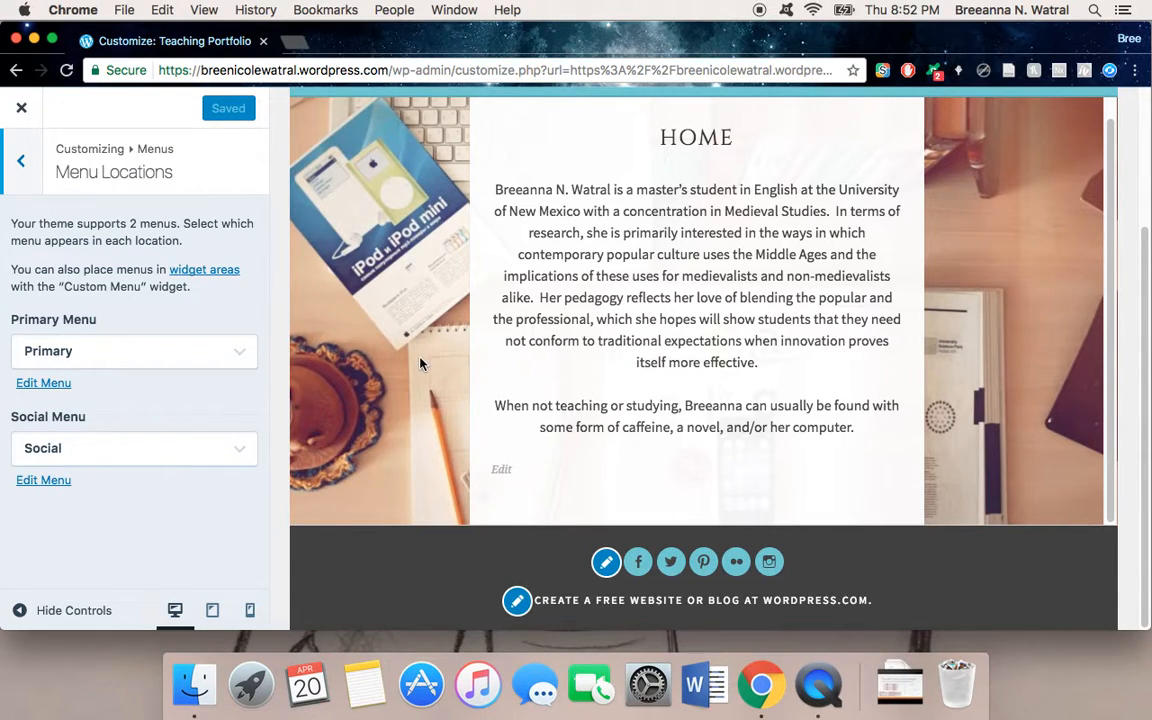
{"action": "scroll", "coordinate": [377, 320], "scroll_direction": "up", "scroll_amount": 5}
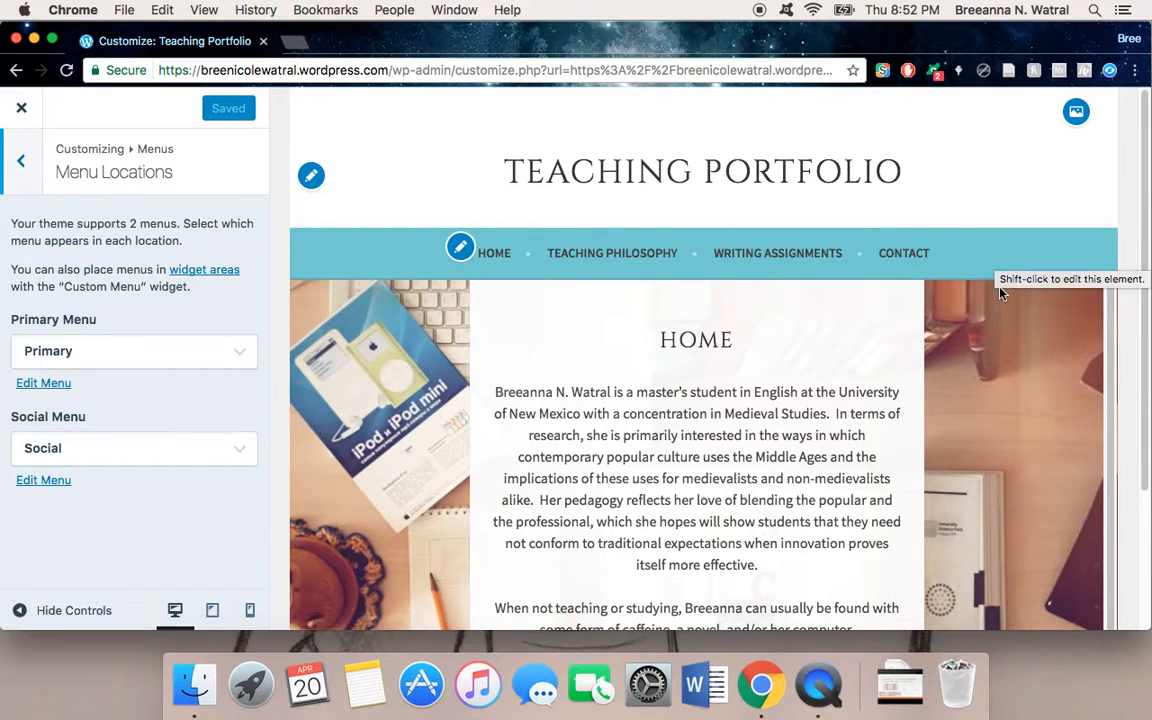
{"action": "scroll", "coordinate": [1000, 290], "scroll_direction": "down", "scroll_amount": 4}
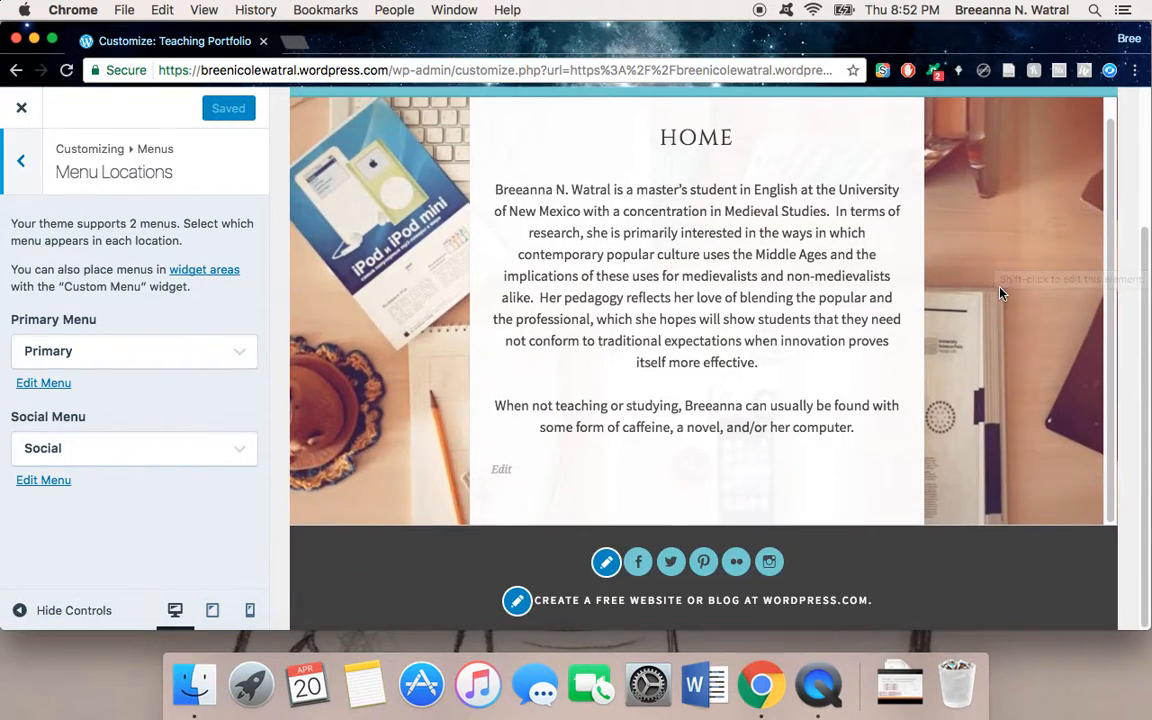
- Open the Social menu for editing and examine its links
{"action": "left_click", "coordinate": [181, 457]}
{"action": "left_click", "coordinate": [39, 479]}
{"action": "left_click", "coordinate": [39, 482]}
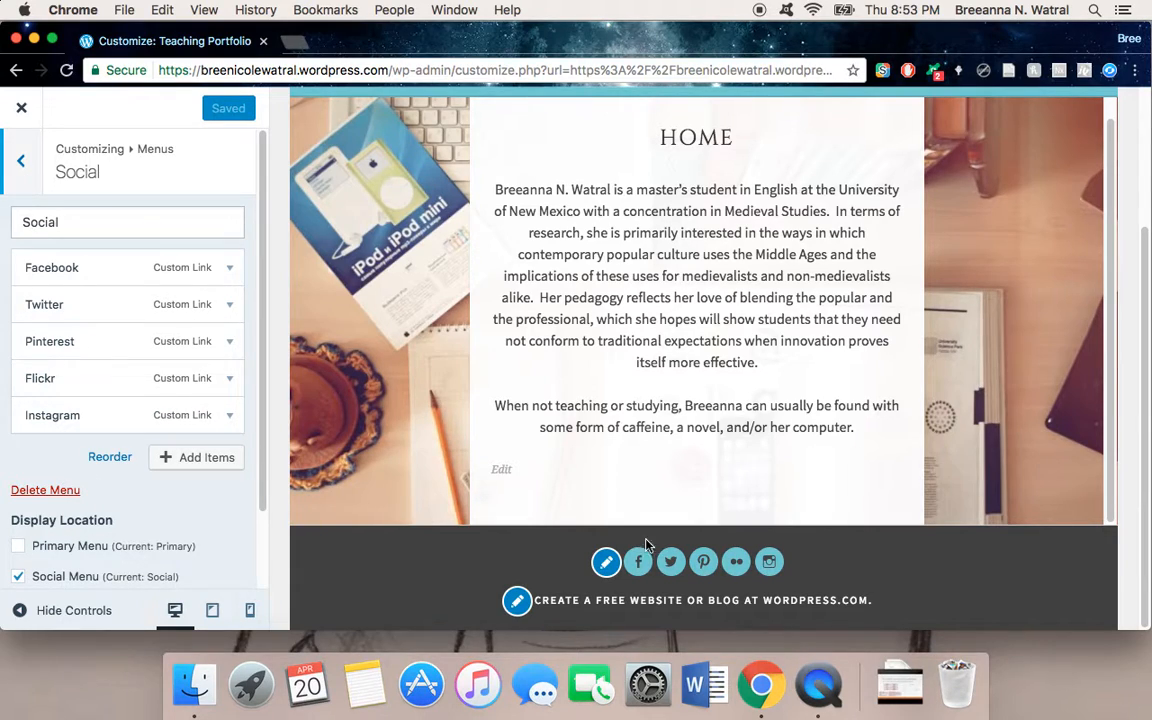
- Open Content Options and review the blog display, author bio, post details and featured image settings
{"action": "left_click", "coordinate": [21, 161]}
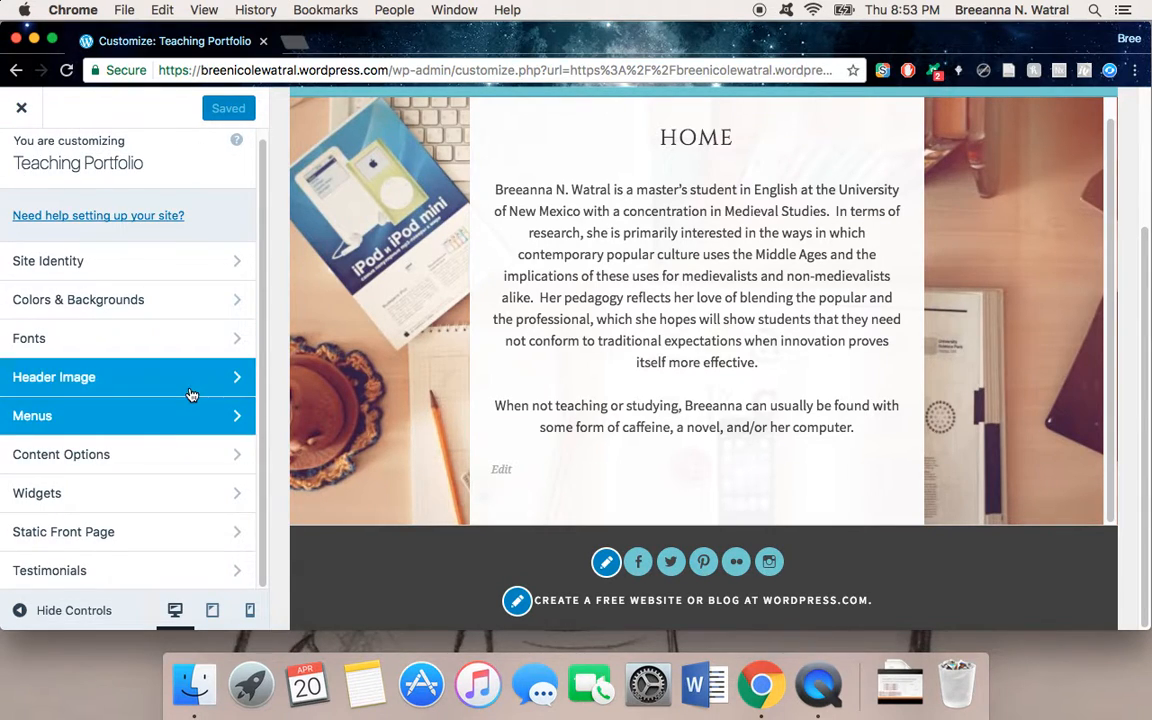
{"action": "left_click", "coordinate": [172, 468]}
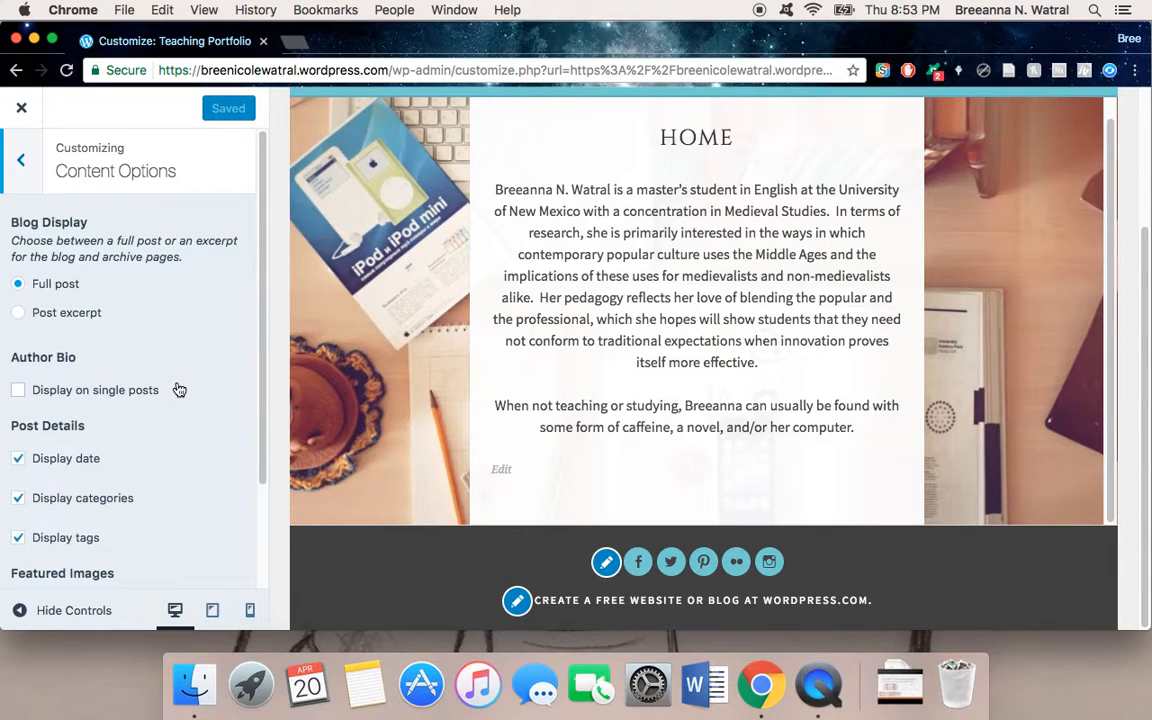
{"action": "scroll", "coordinate": [179, 389], "scroll_direction": "down", "scroll_amount": 3}
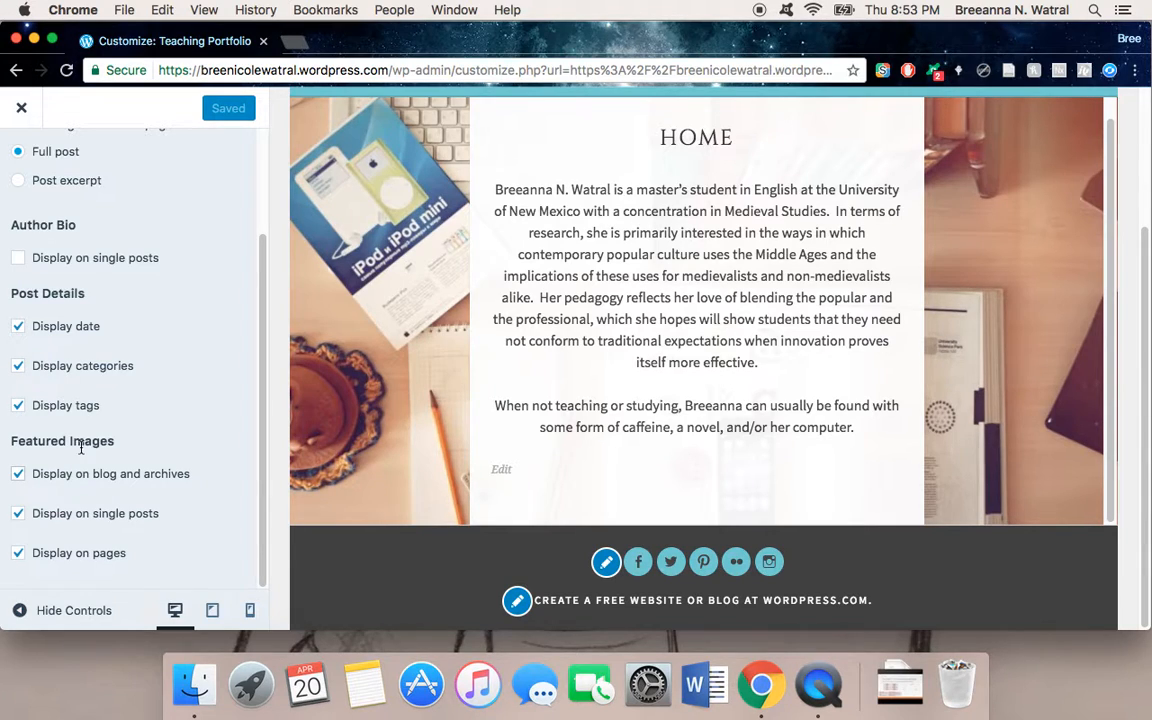
{"action": "scroll", "coordinate": [60, 200], "scroll_direction": "up", "scroll_amount": 3}
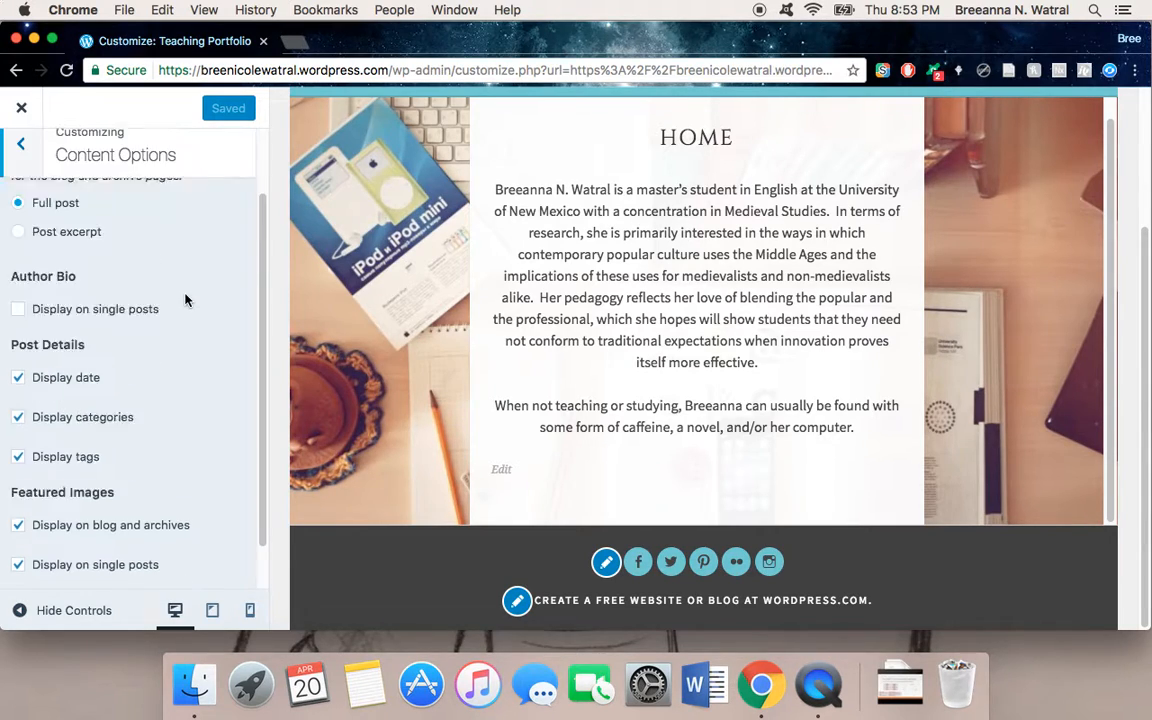
- Open the Header Image settings and examine the recommended size, the current header and the suggested header images
{"action": "left_click", "coordinate": [25, 165]}
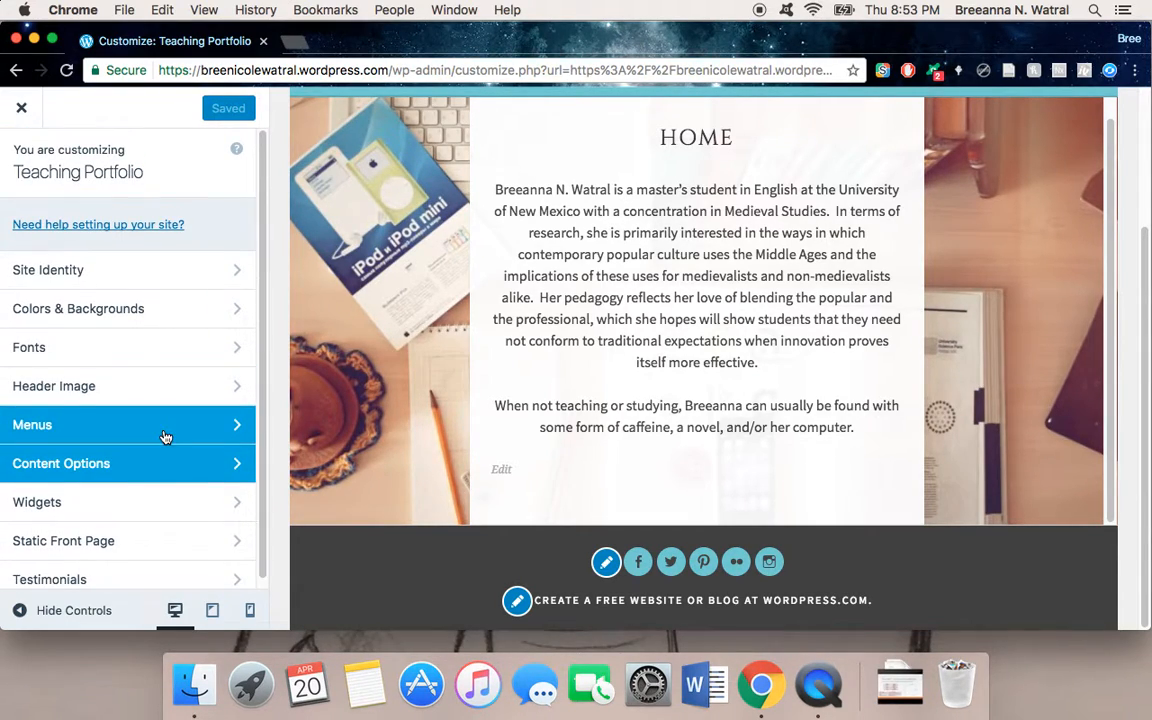
{"action": "left_click", "coordinate": [224, 395]}
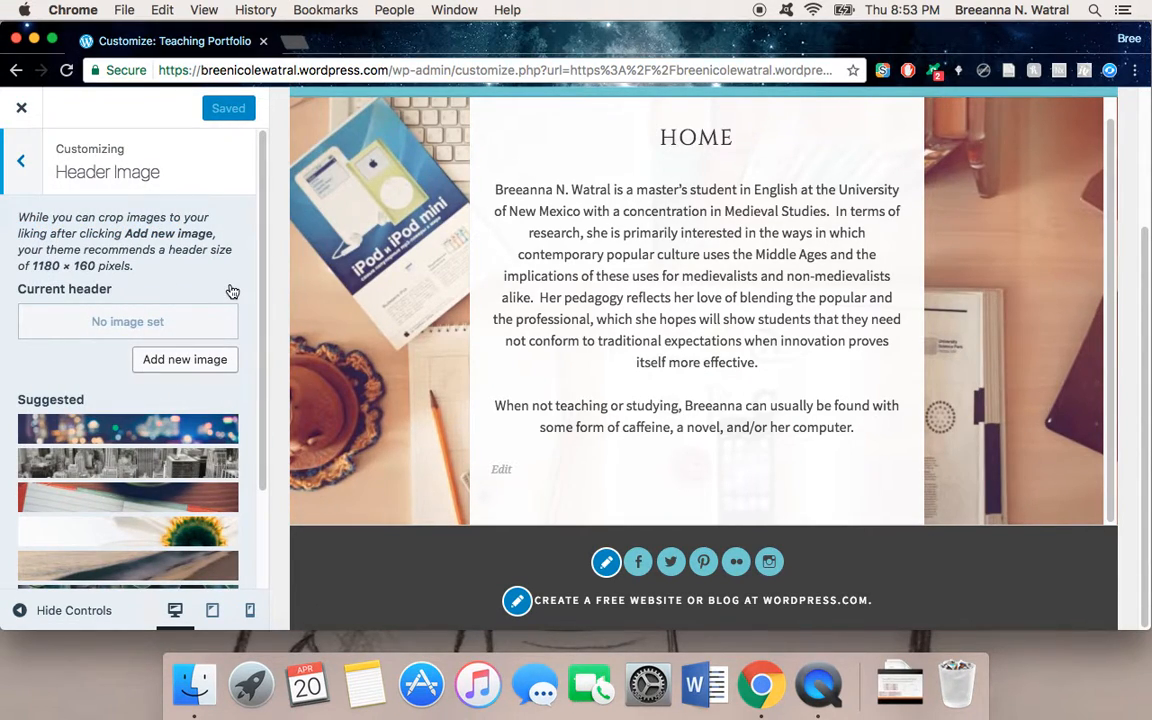
{"action": "scroll", "coordinate": [343, 325], "scroll_direction": "up", "scroll_amount": 3}
{"action": "scroll", "coordinate": [138, 447], "scroll_direction": "down", "scroll_amount": 2}
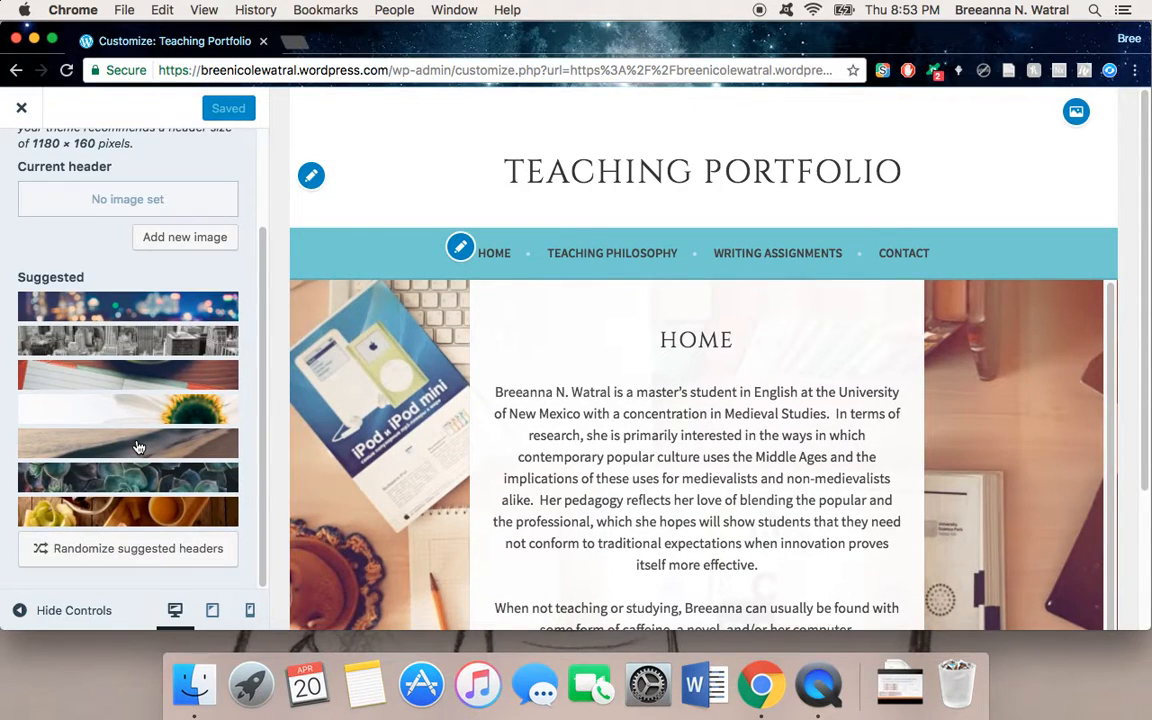
{"action": "scroll", "coordinate": [138, 447], "scroll_direction": "up", "scroll_amount": 2}
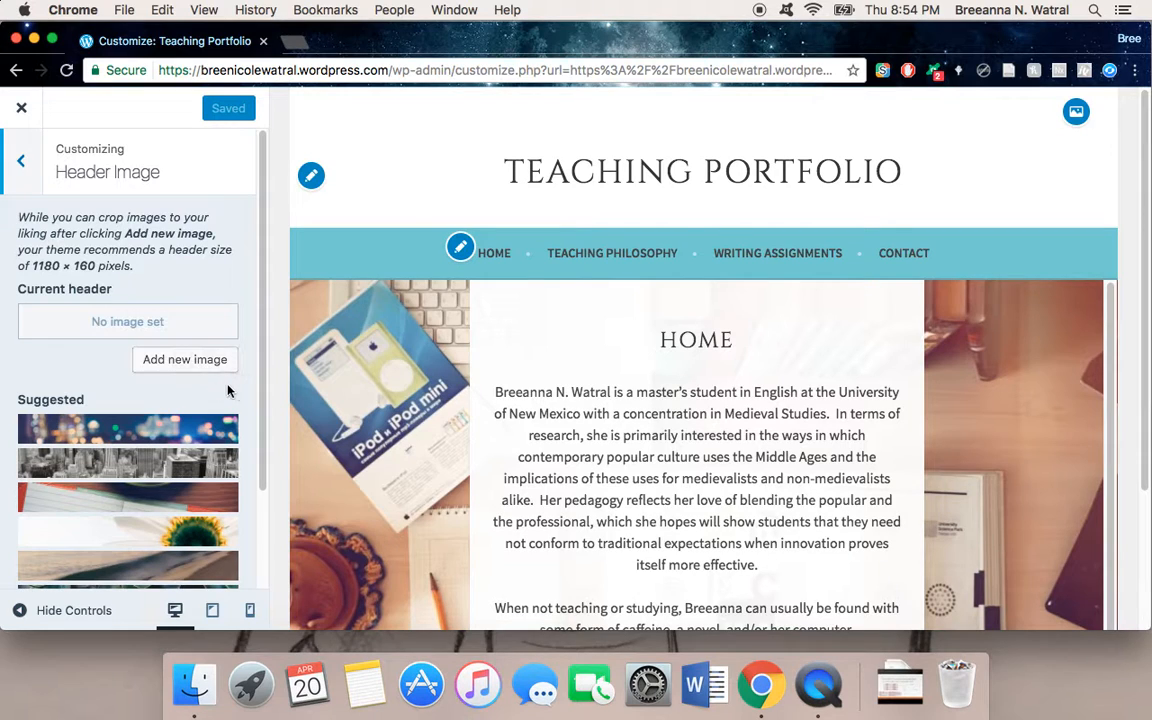
{"action": "scroll", "coordinate": [210, 345], "scroll_direction": "down", "scroll_amount": 3}
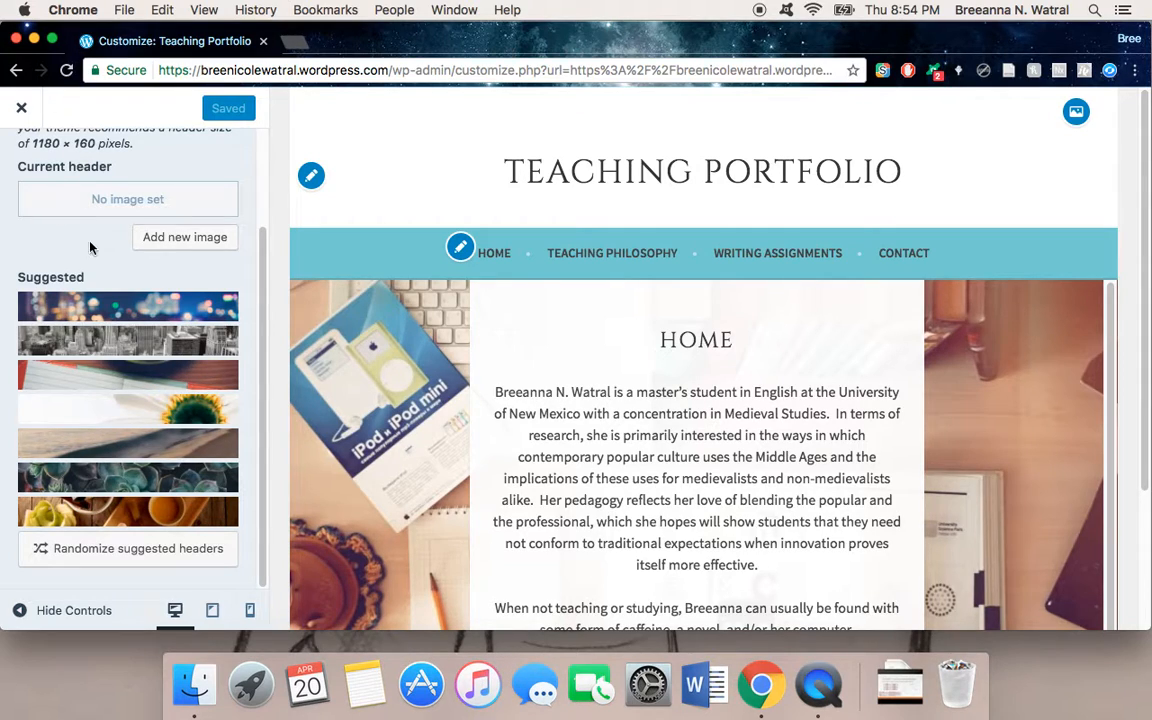
{"action": "scroll", "coordinate": [89, 247], "scroll_direction": "up", "scroll_amount": 3}
{"action": "left_click", "coordinate": [38, 155]}
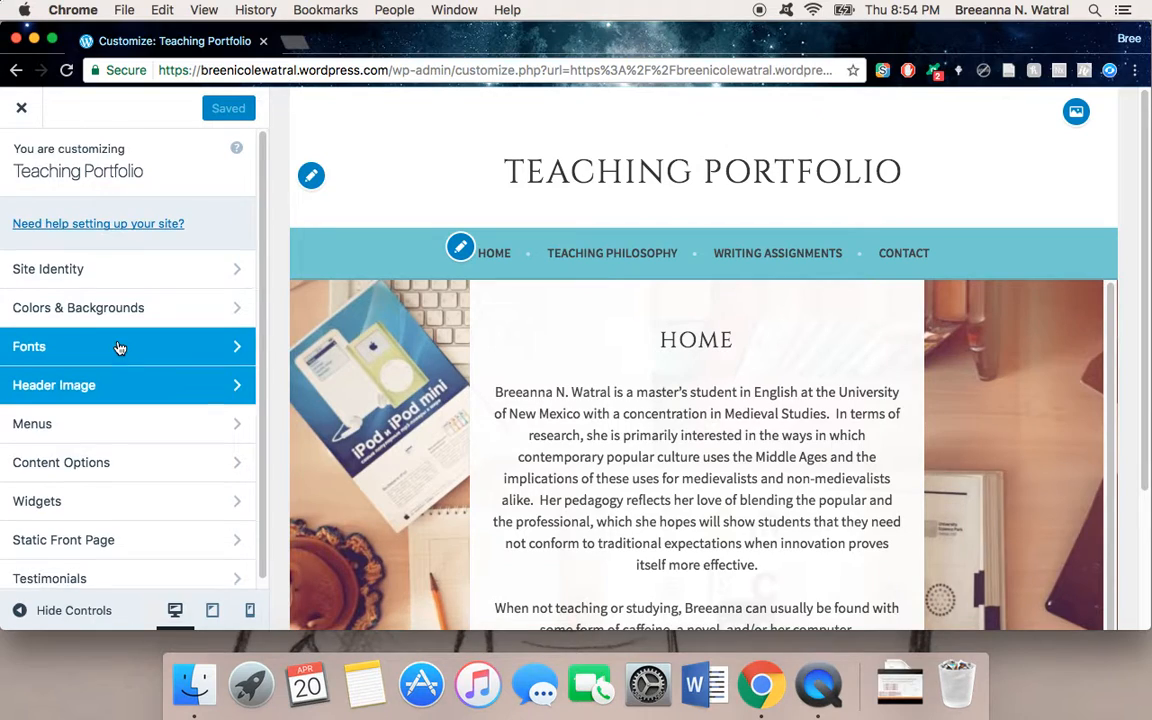
{"action": "scroll", "coordinate": [125, 352], "scroll_direction": "down", "scroll_amount": 1}
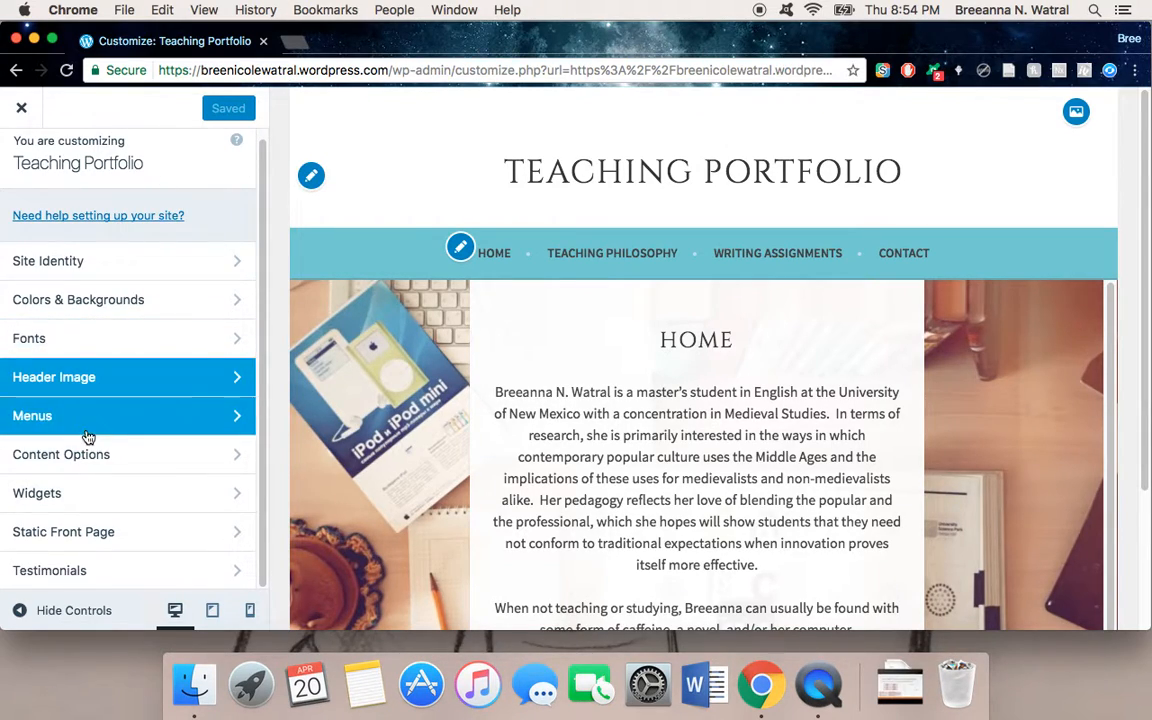
{"action": "left_click", "coordinate": [193, 390]}
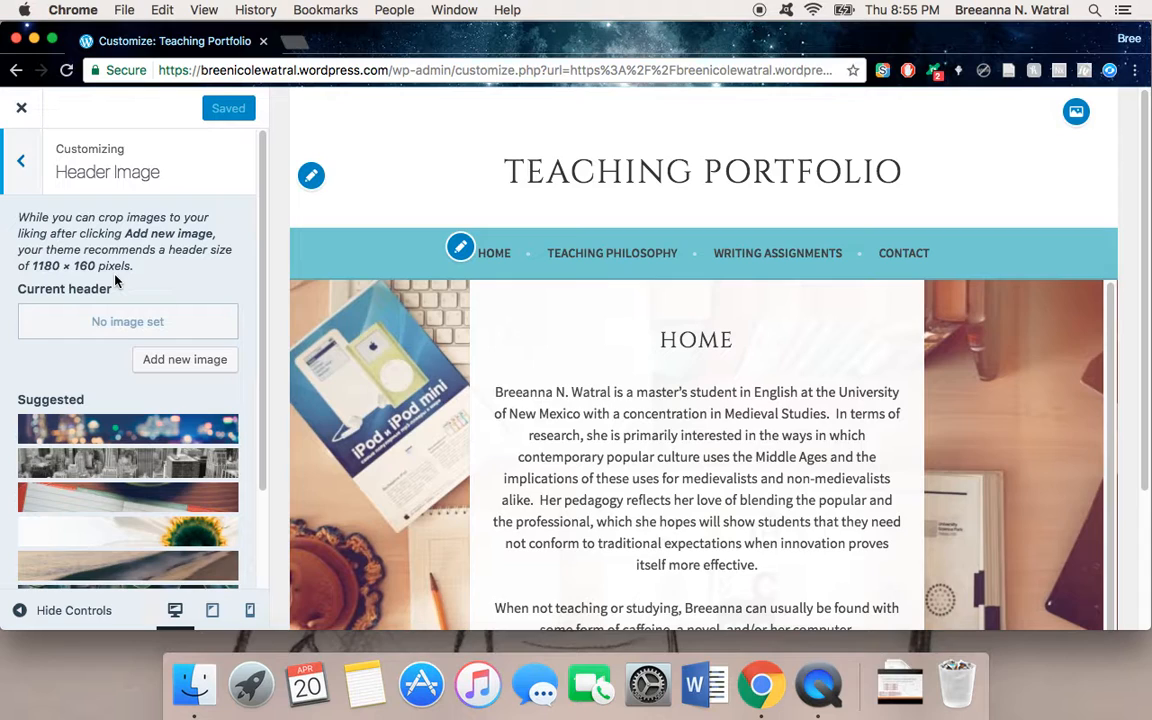
{"action": "left_click", "coordinate": [21, 160]}
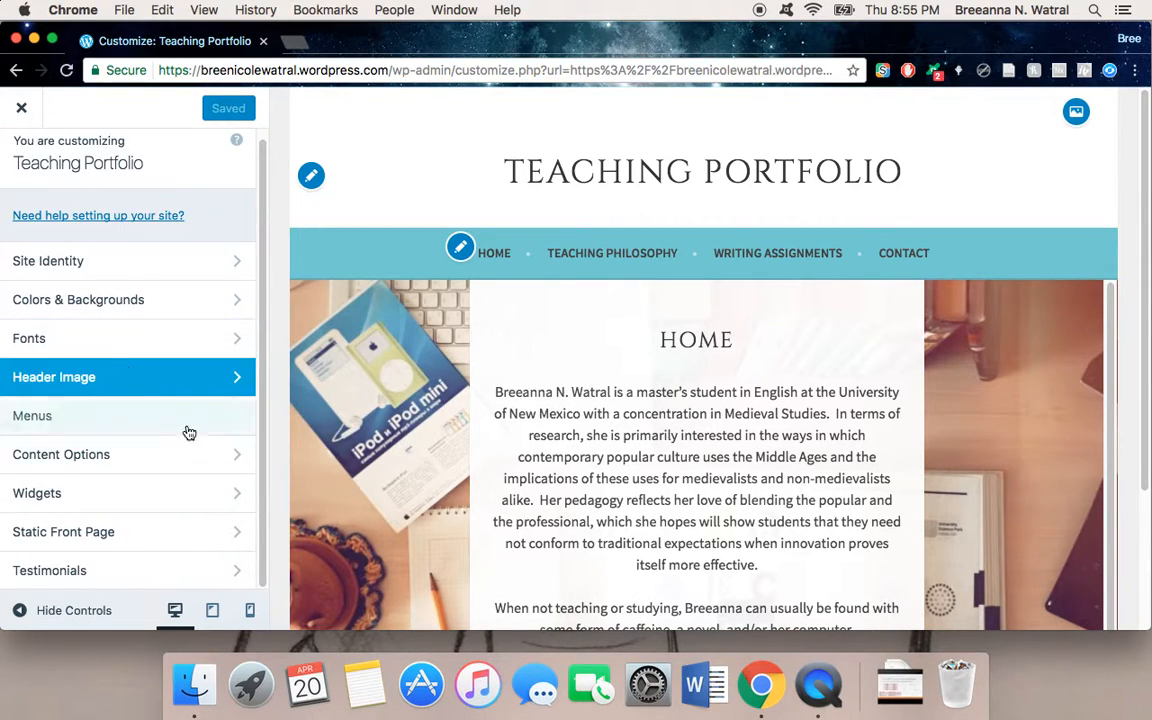
- Open the Static Front Page settings and review the front page display, front page and posts page options
{"action": "left_click", "coordinate": [185, 540]}
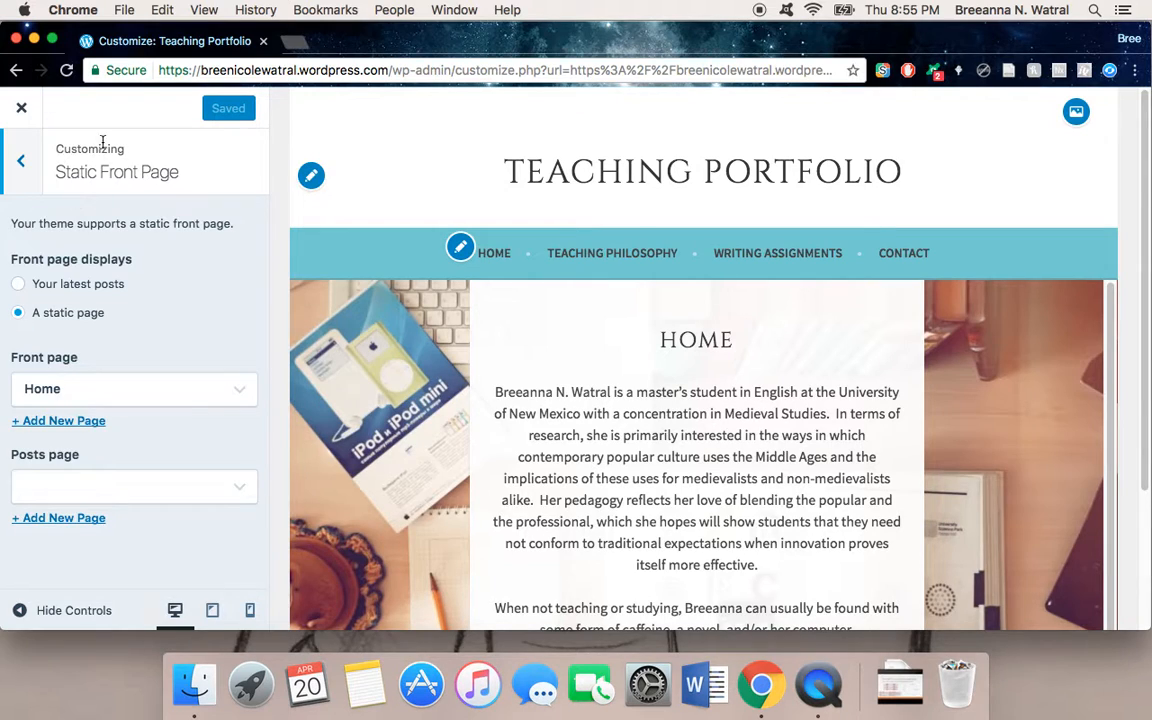
{"action": "left_click", "coordinate": [21, 161]}
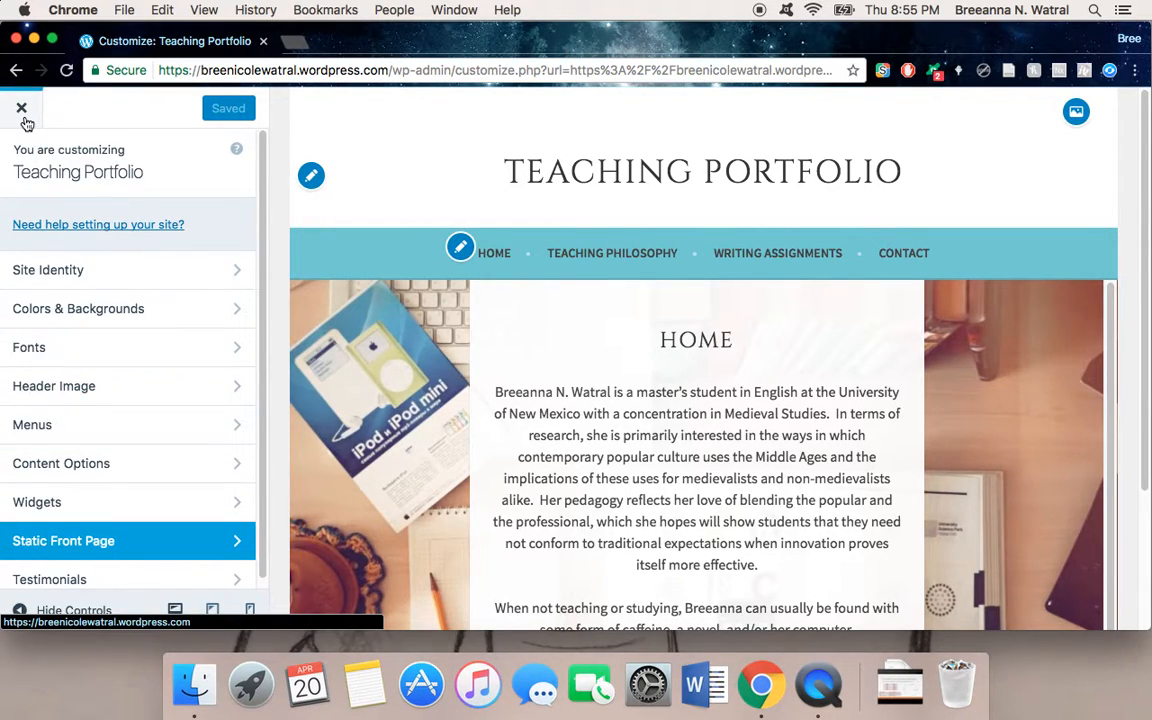
- Close the customizer and open the site's Home page for editing
{"action": "left_click", "coordinate": [24, 117]}
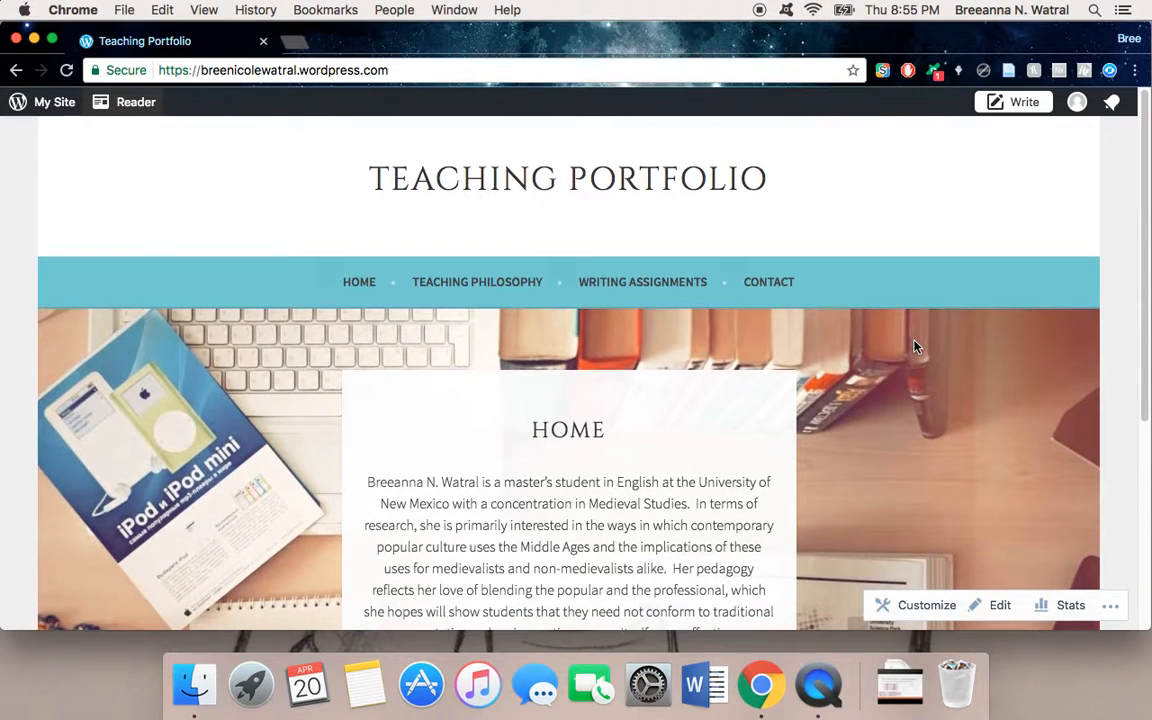
{"action": "scroll", "coordinate": [958, 244], "scroll_direction": "down", "scroll_amount": 5}
{"action": "left_click", "coordinate": [998, 612]}
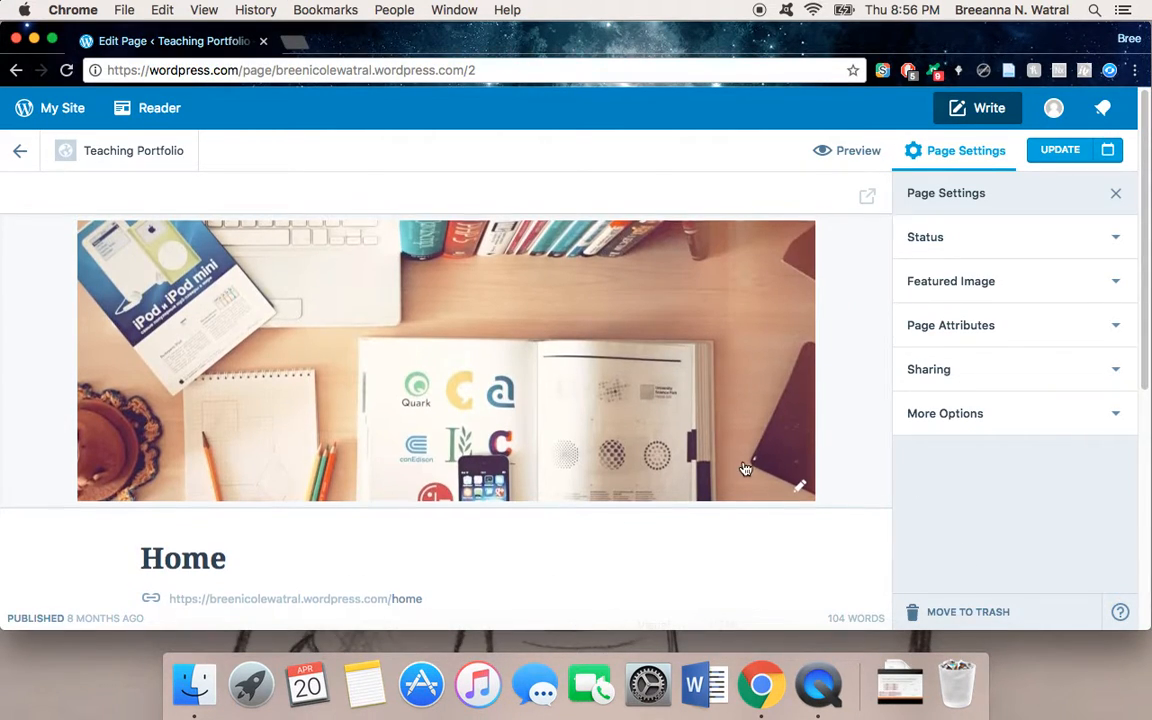
- Look over the Home page's text and featured image, and view the library images available as featured image without changing it
{"action": "scroll", "coordinate": [746, 465], "scroll_direction": "down", "scroll_amount": 5}
{"action": "scroll", "coordinate": [756, 421], "scroll_direction": "down", "scroll_amount": 3}
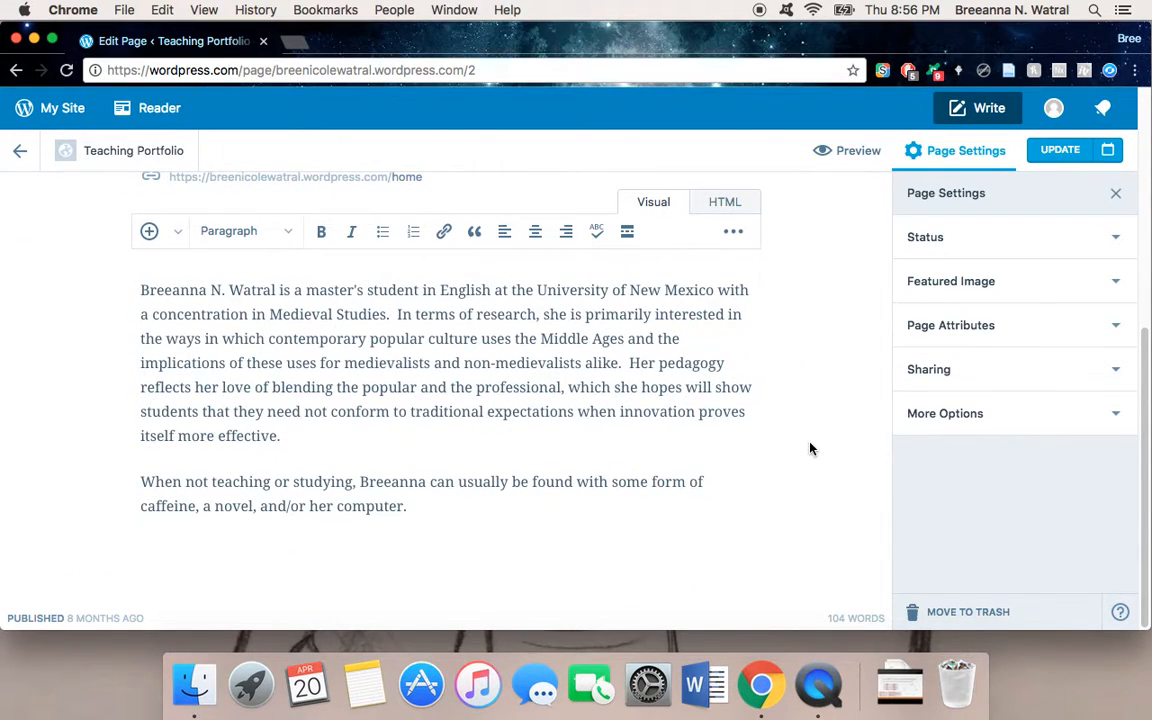
{"action": "scroll", "coordinate": [810, 447], "scroll_direction": "up", "scroll_amount": 8}
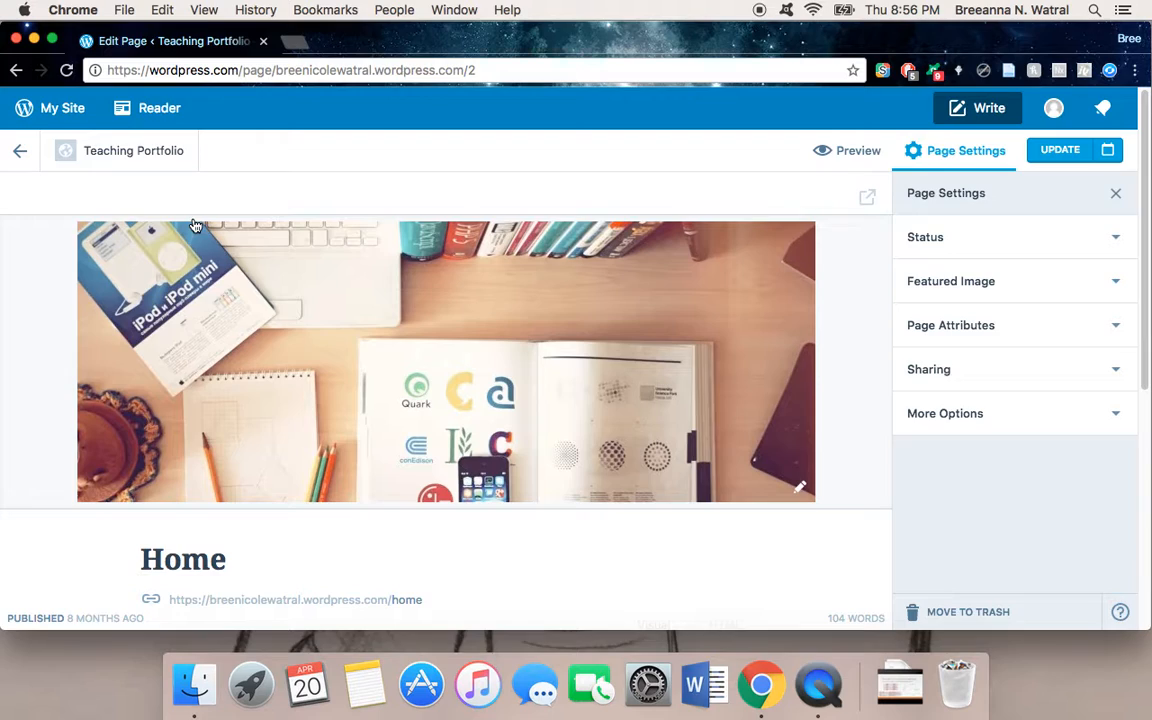
{"action": "left_click", "coordinate": [800, 490]}
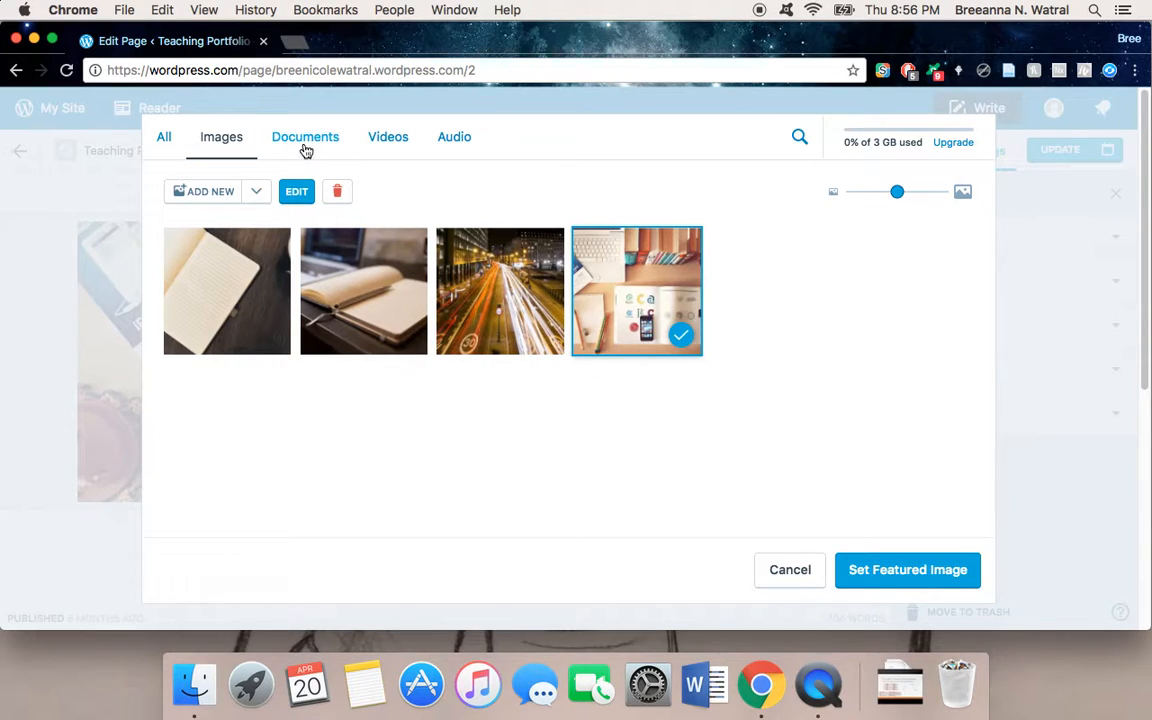
{"action": "left_click", "coordinate": [795, 583]}
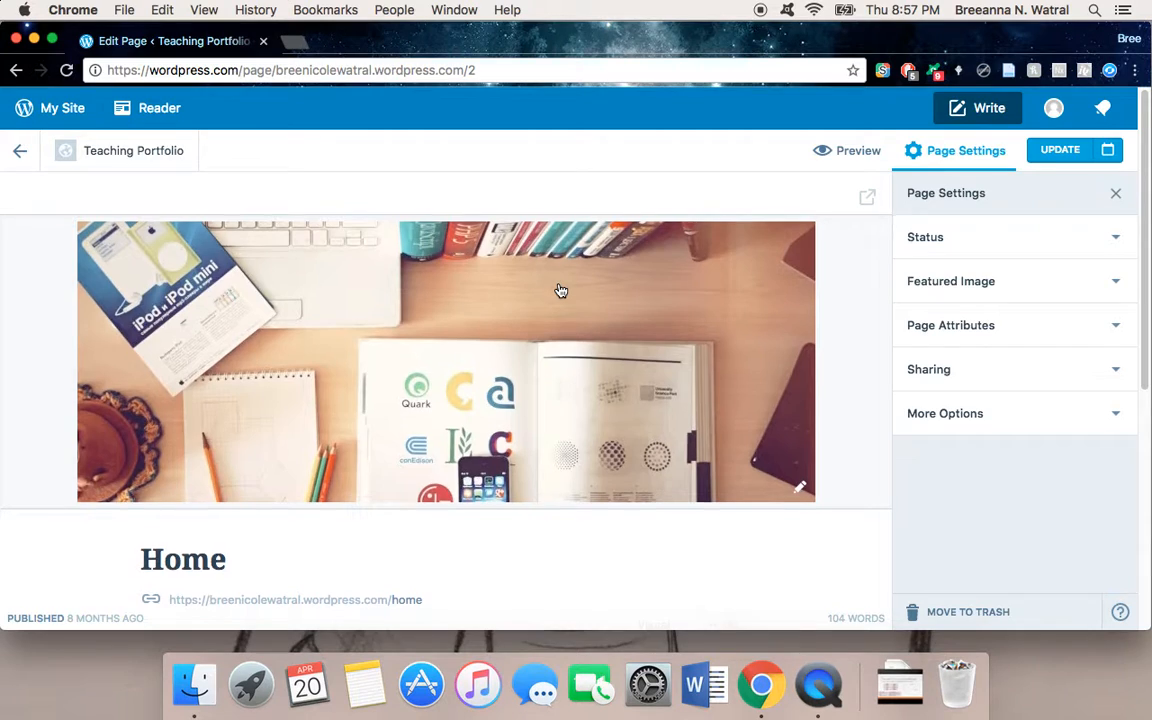
- Compare the Visual and HTML views of the Home page text, ending in the Visual view
{"action": "scroll", "coordinate": [560, 290], "scroll_direction": "down", "scroll_amount": 3}
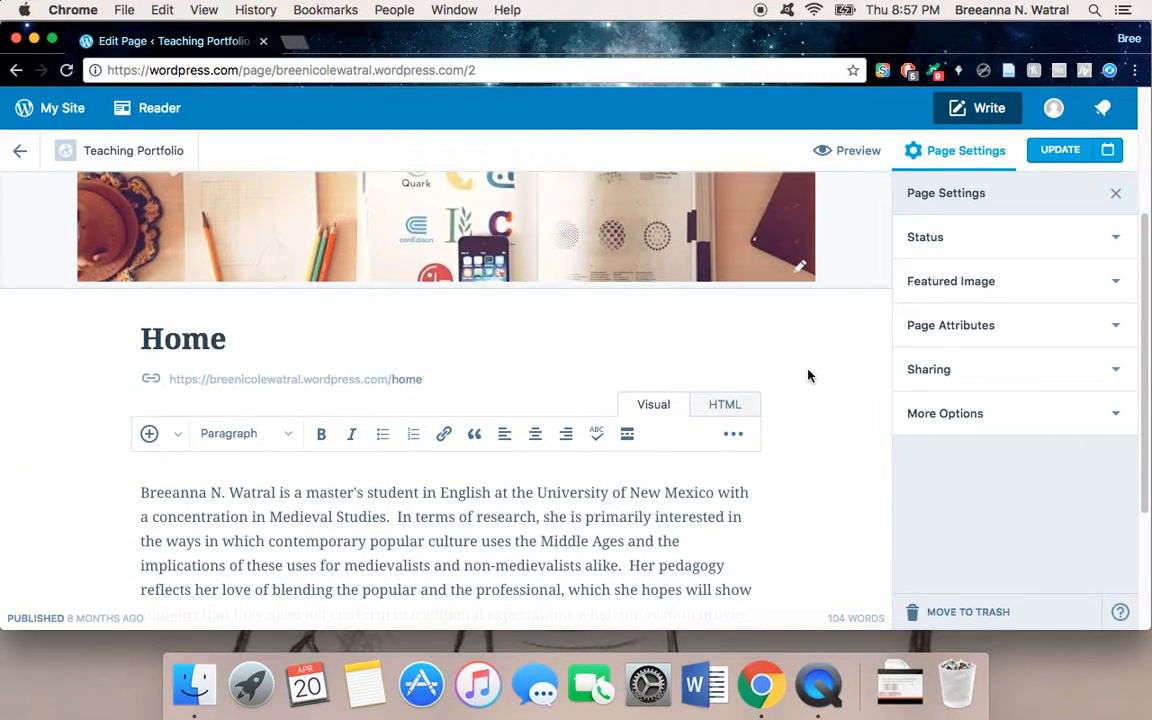
{"action": "scroll", "coordinate": [809, 375], "scroll_direction": "down", "scroll_amount": 3}
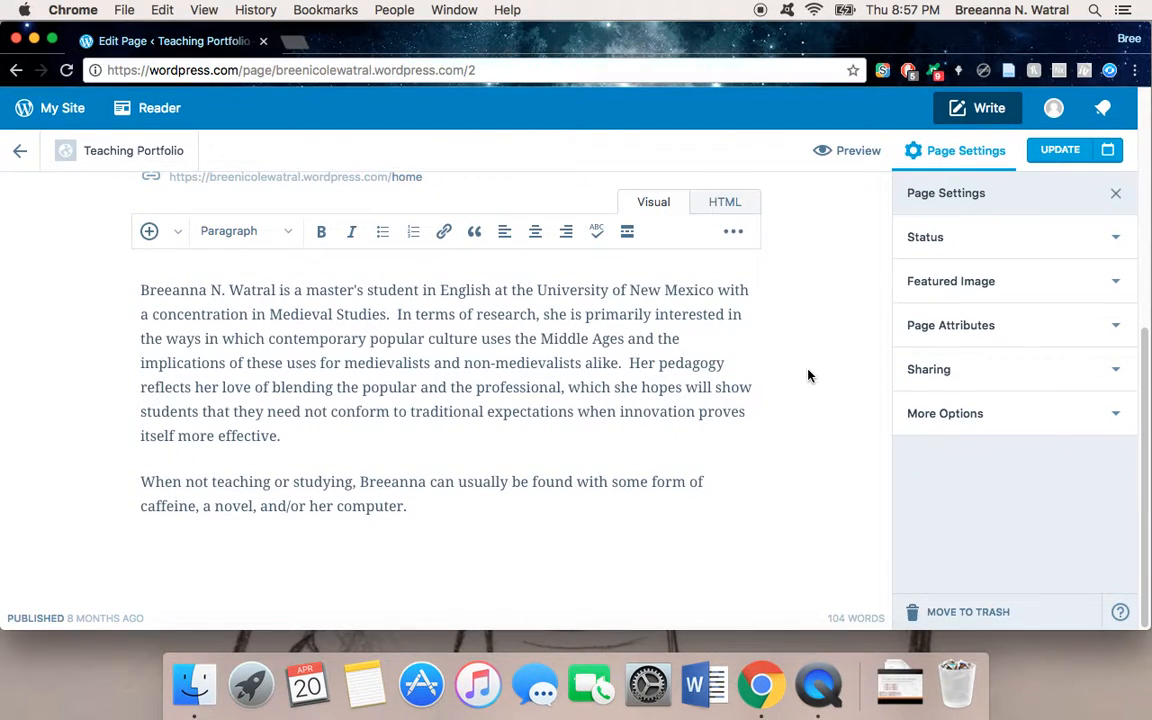
{"action": "scroll", "coordinate": [464, 443], "scroll_direction": "up", "scroll_amount": 1}
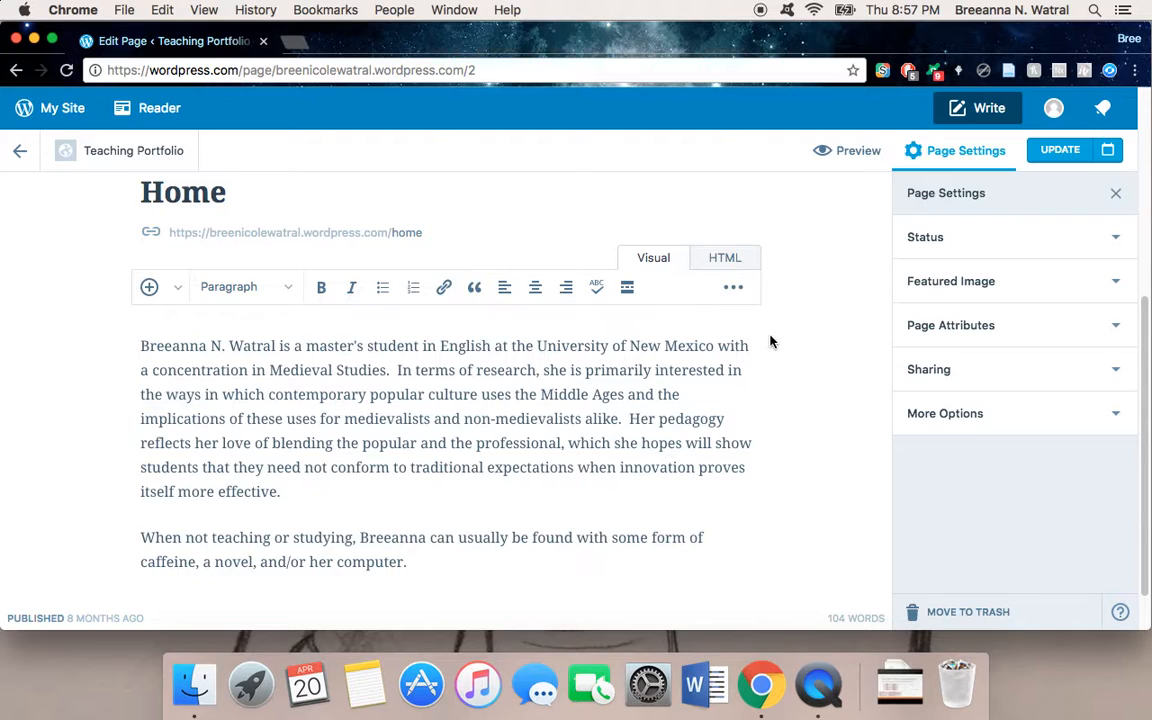
{"action": "left_click", "coordinate": [741, 264]}
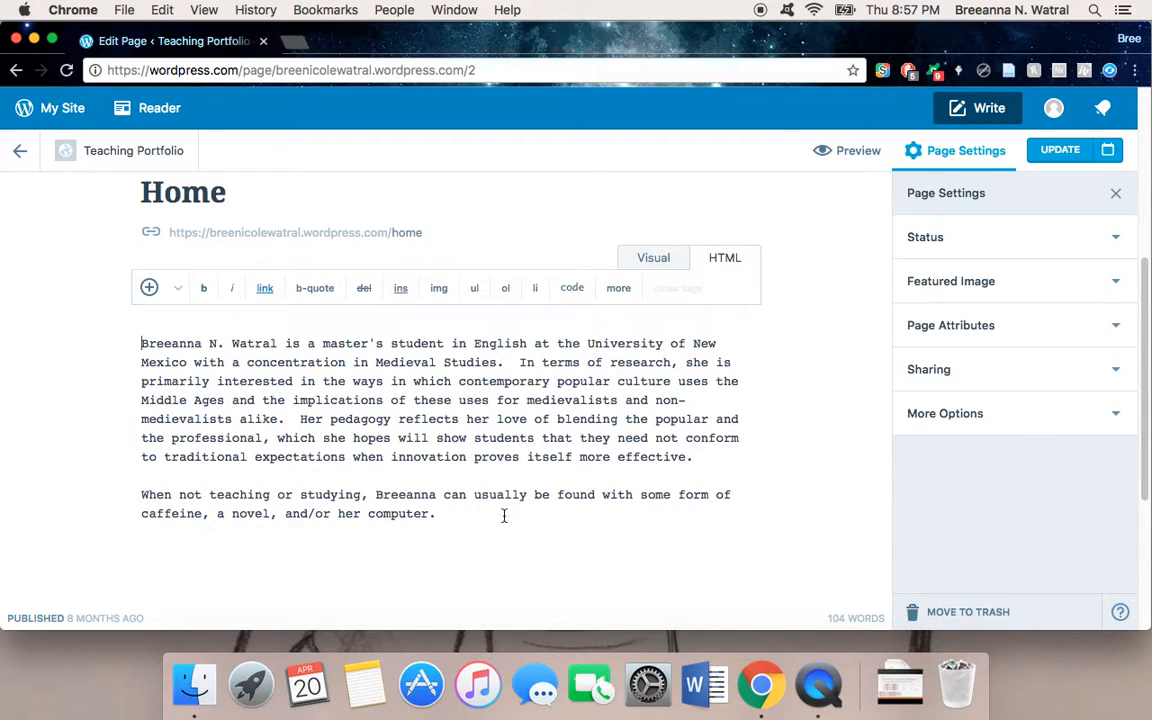
{"action": "left_click", "coordinate": [659, 256]}
{"action": "left_click", "coordinate": [726, 258]}
{"action": "left_click", "coordinate": [655, 259]}
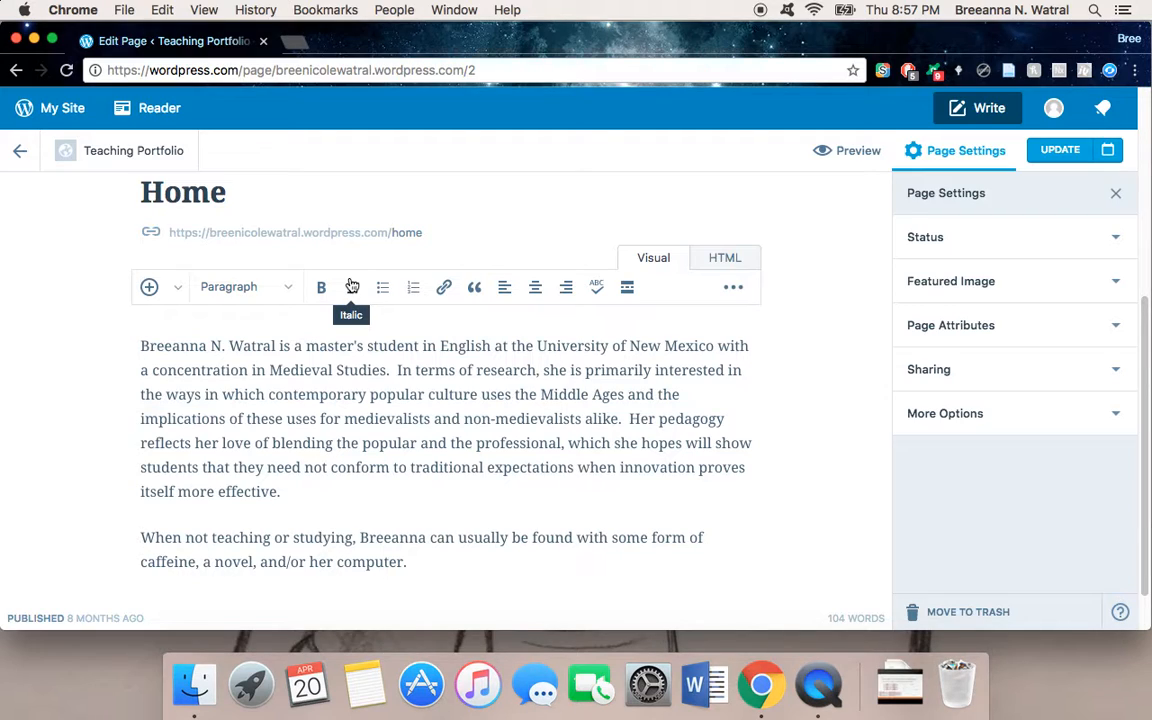
- Upload cv newer.pdf from the Desktop to the documents in the site's media library
{"action": "left_click", "coordinate": [177, 291]}
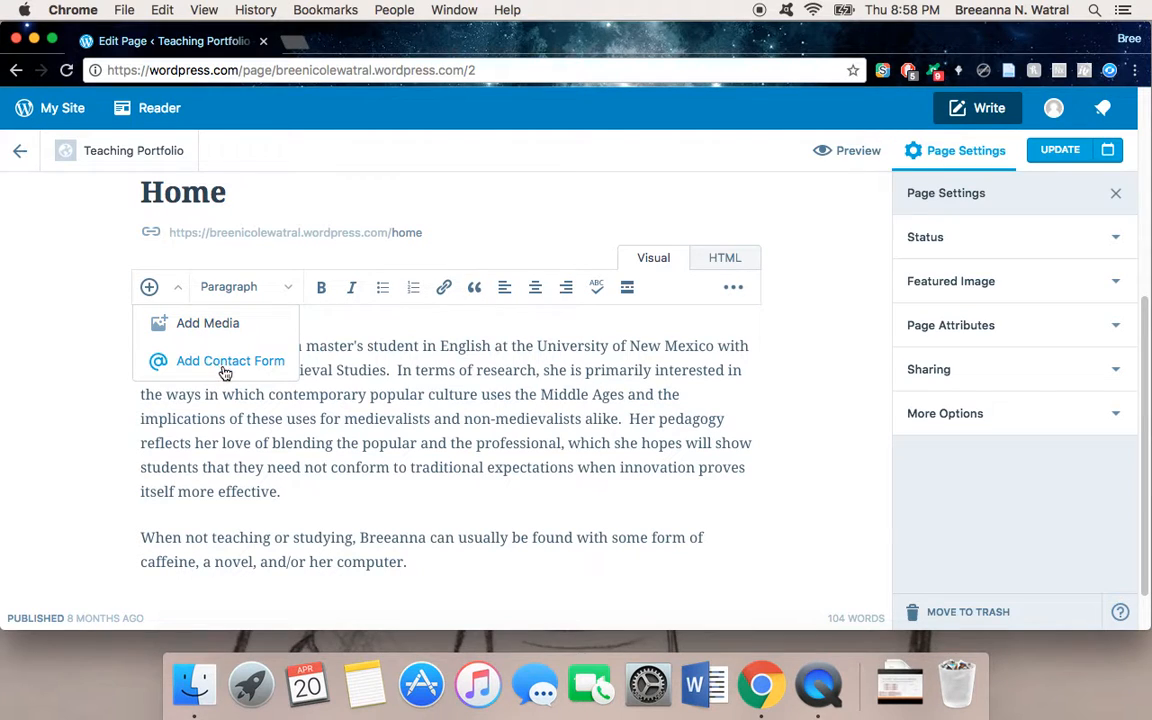
{"action": "left_click", "coordinate": [231, 323]}
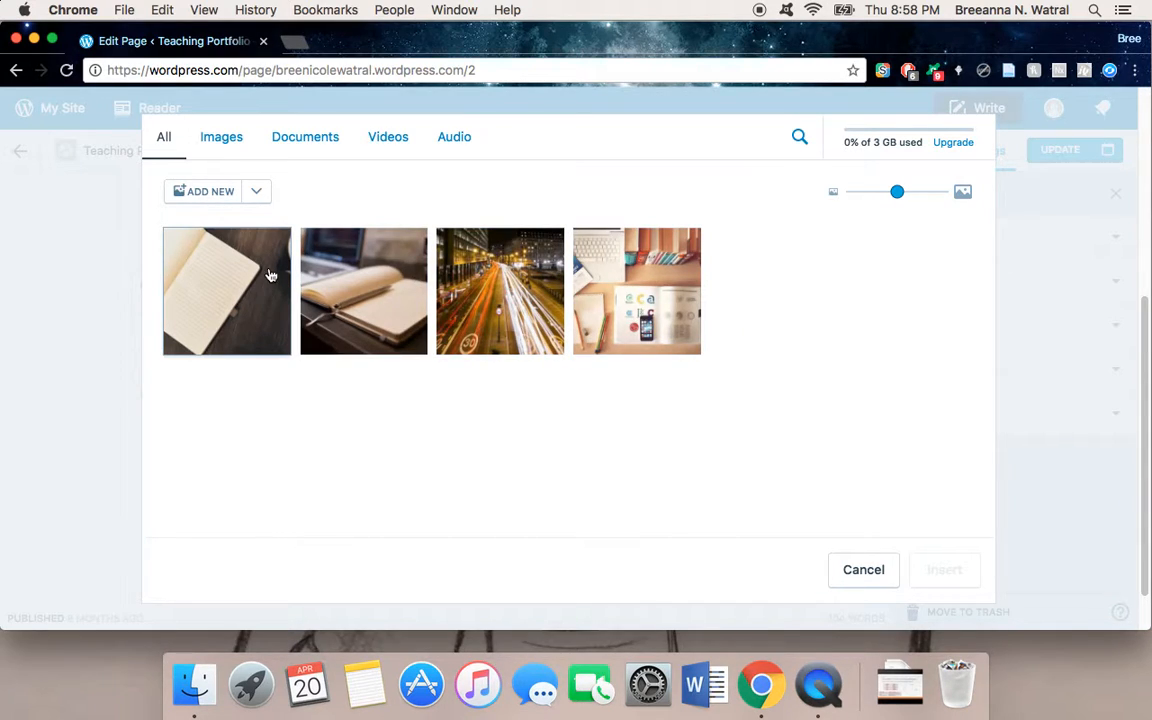
{"action": "left_click", "coordinate": [327, 148]}
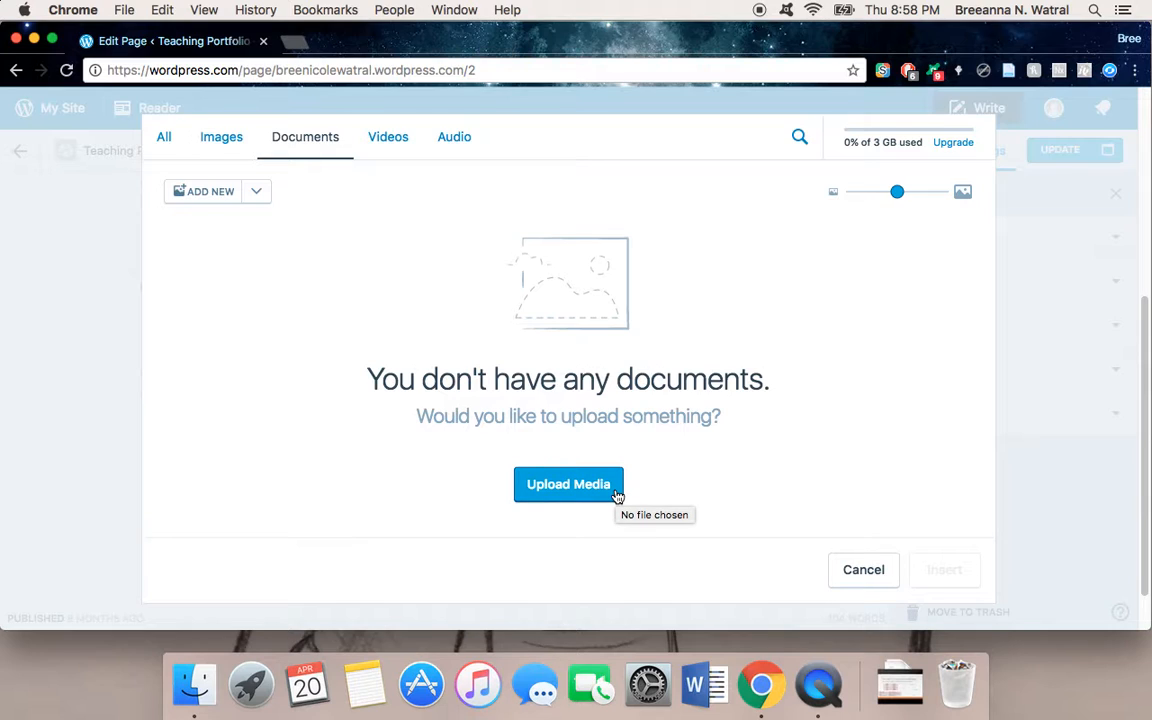
{"action": "left_click", "coordinate": [589, 484]}
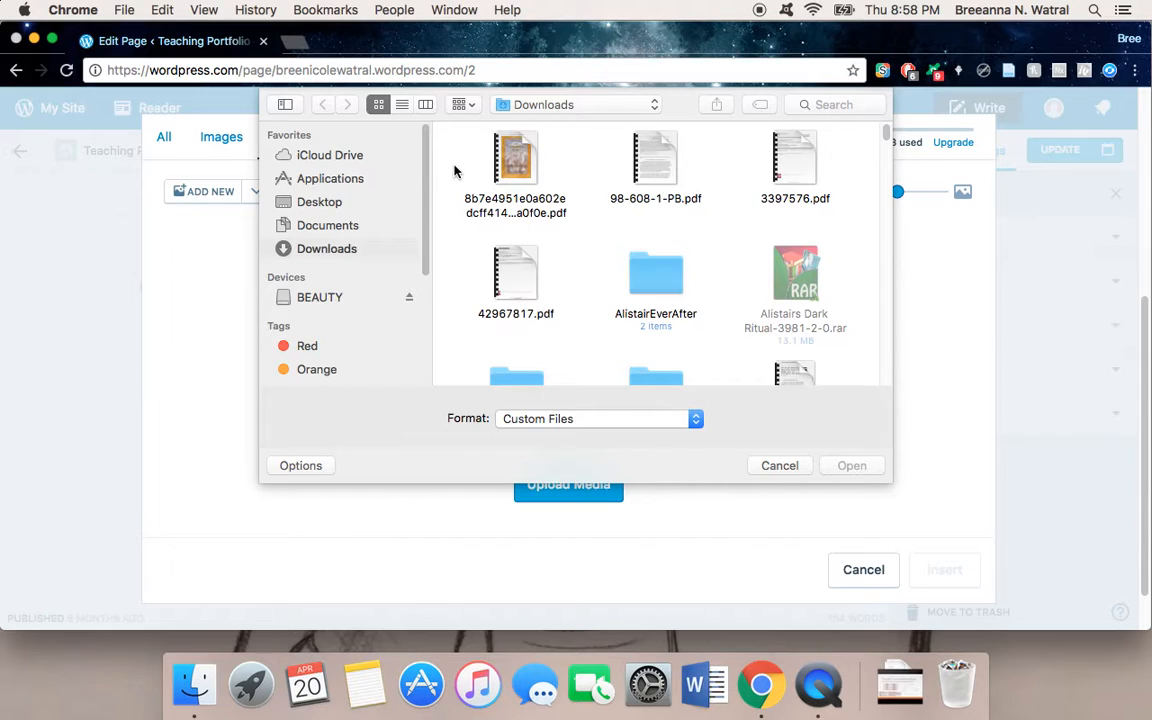
{"action": "left_click", "coordinate": [322, 202]}
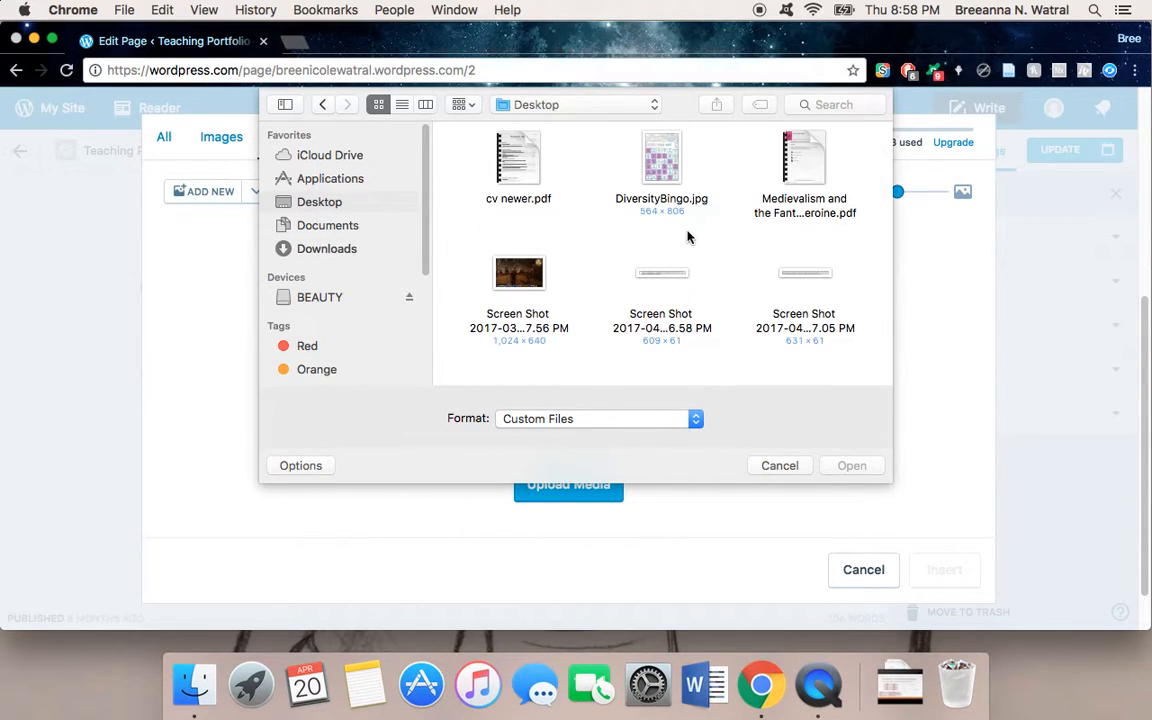
{"action": "left_click", "coordinate": [516, 158]}
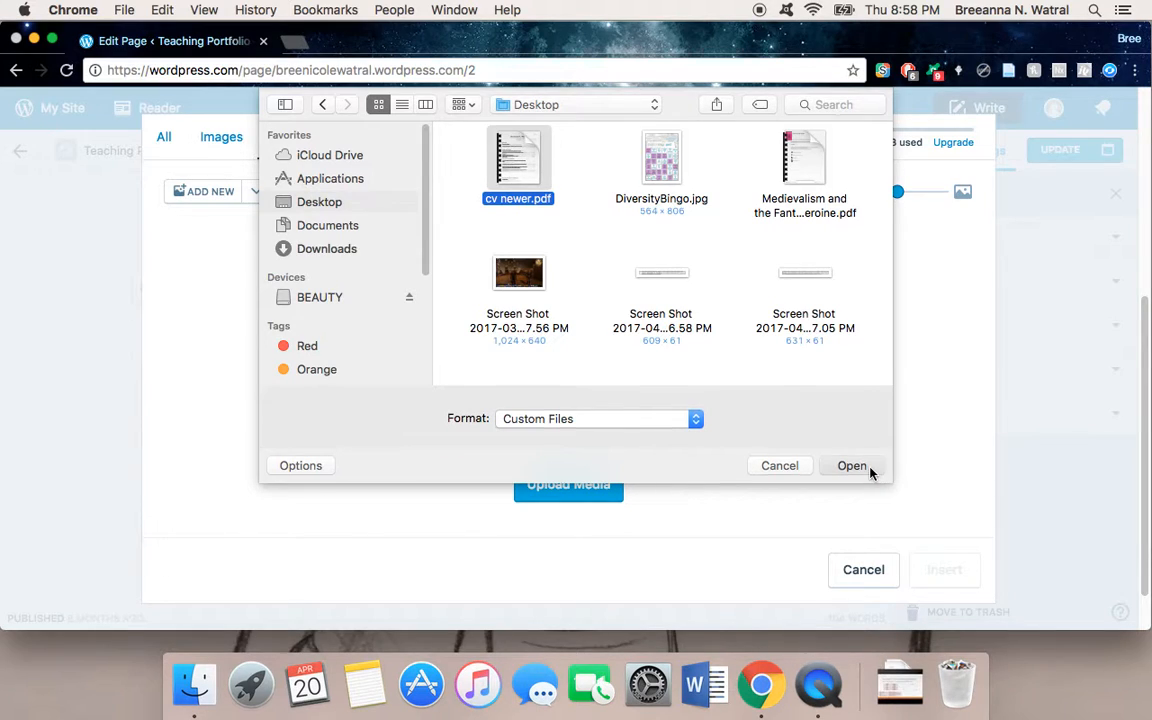
{"action": "left_click", "coordinate": [866, 467]}
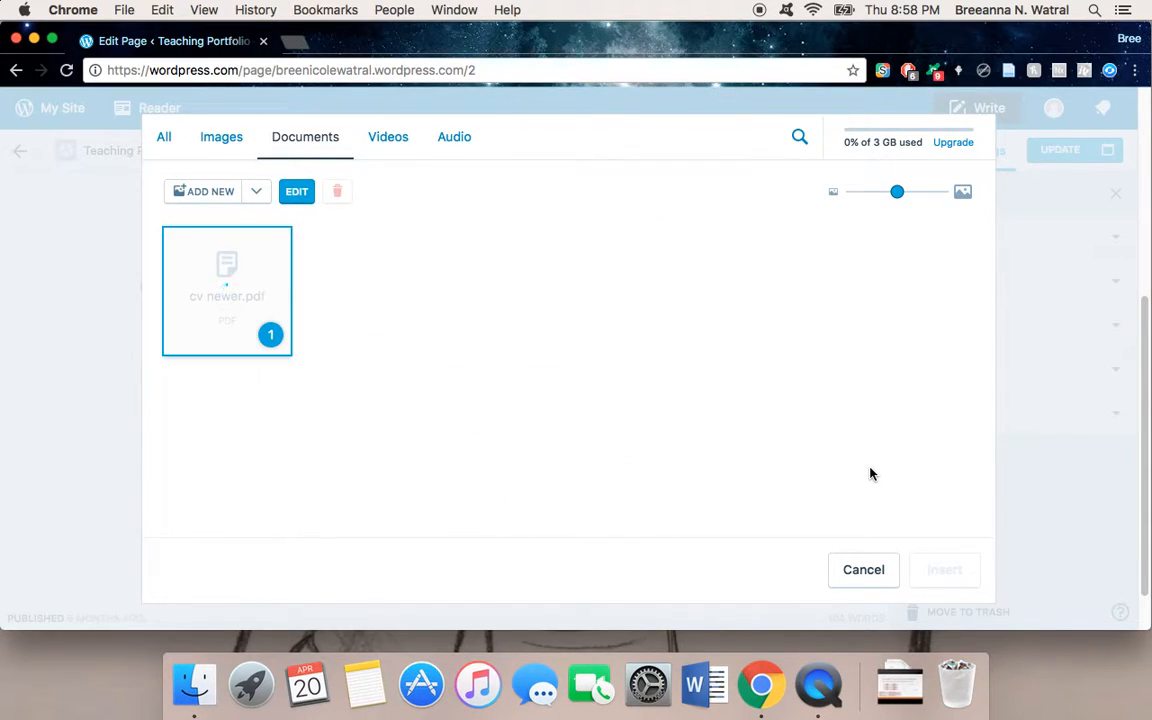
- Insert the uploaded CV as a link at the start of the Home page text and delete that link
{"action": "left_click", "coordinate": [944, 569]}
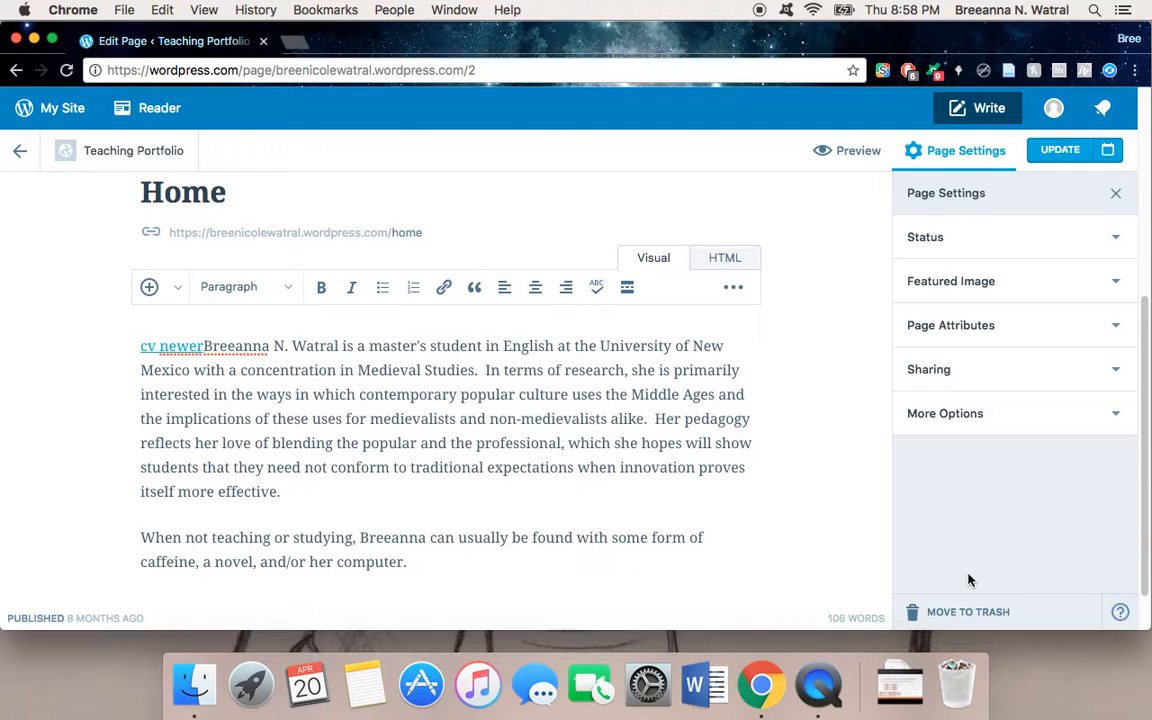
{"action": "left_click_drag", "start_coordinate": [206, 346], "coordinate": [105, 339]}
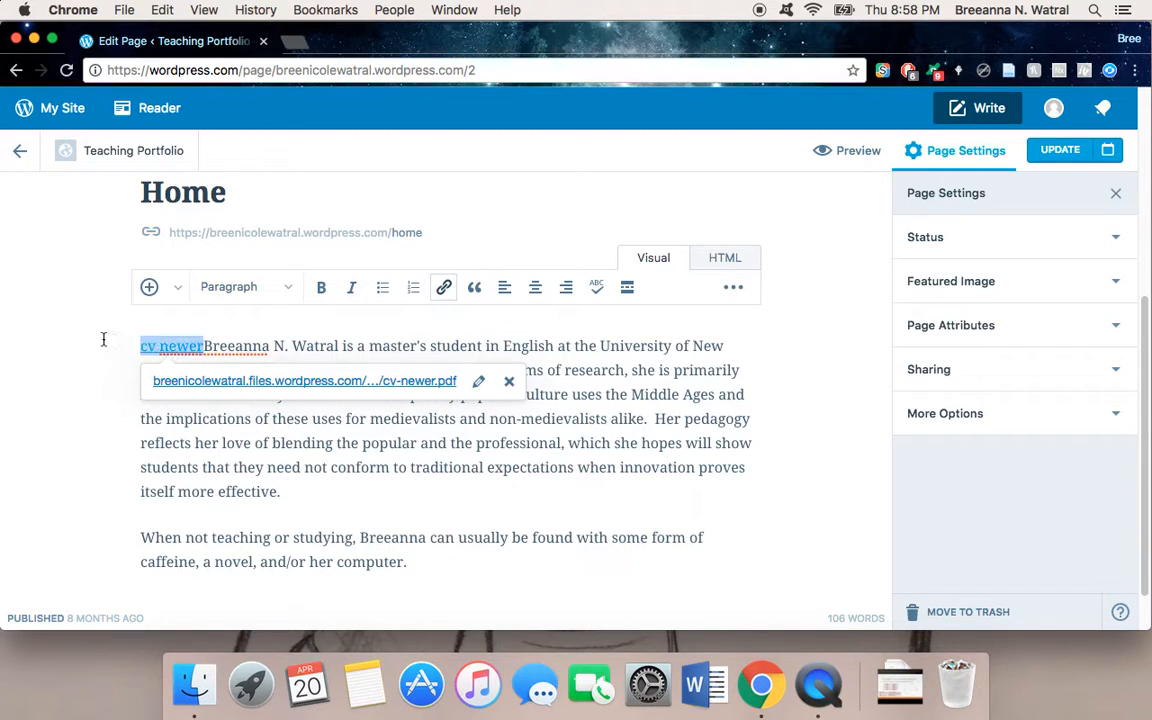
{"action": "key", "text": "BackSpace"}
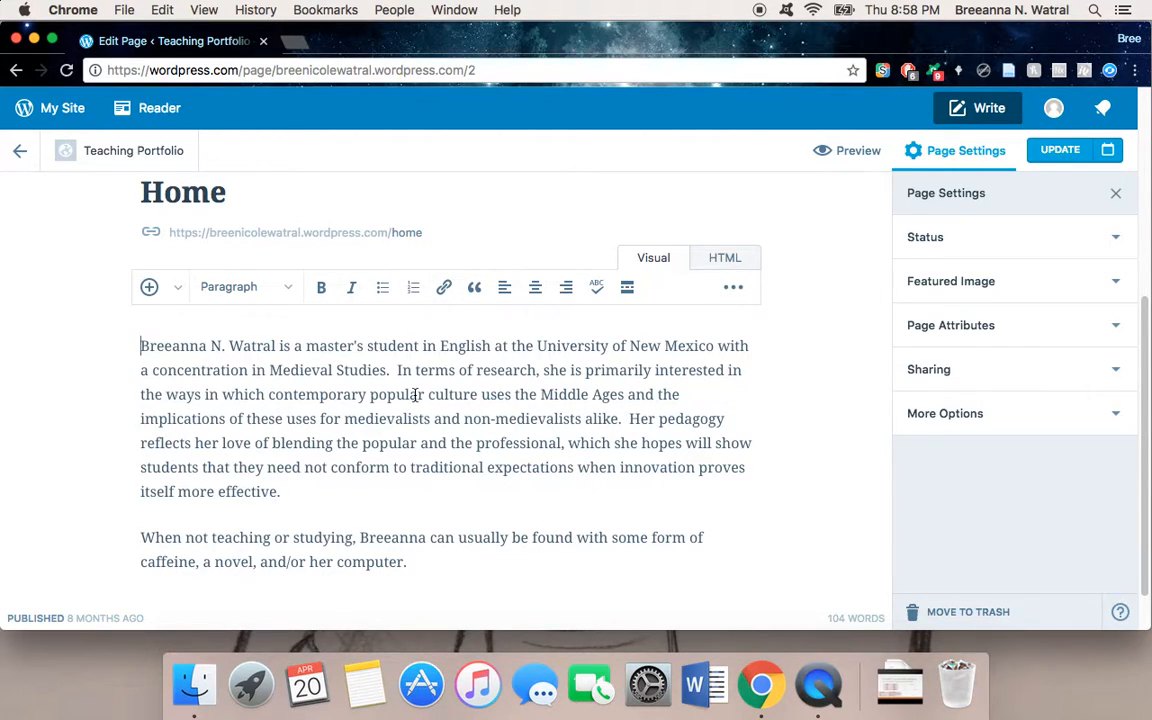
- Insert the cv newer PDF from the media library's documents as a link on a new line below the Home page's last paragraph
{"action": "scroll", "coordinate": [415, 396], "scroll_direction": "down", "scroll_amount": 2}
{"action": "left_click", "coordinate": [427, 506]}
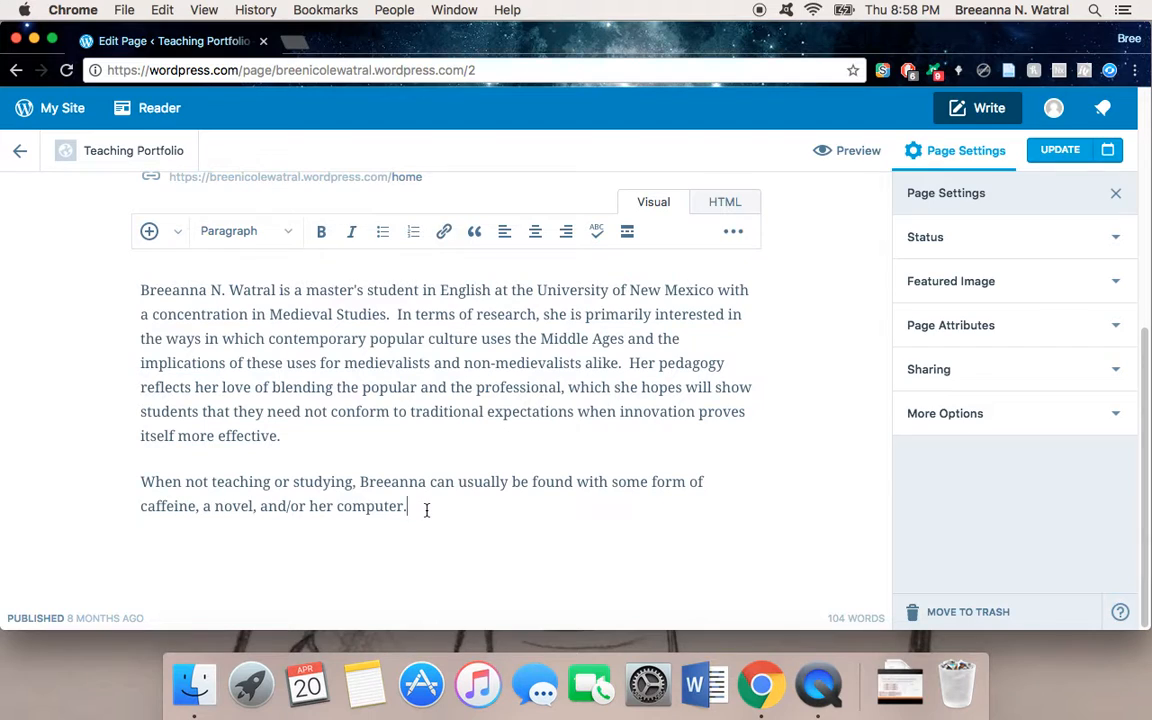
{"action": "key", "text": "Return"}
{"action": "scroll", "coordinate": [268, 400], "scroll_direction": "up", "scroll_amount": 3}
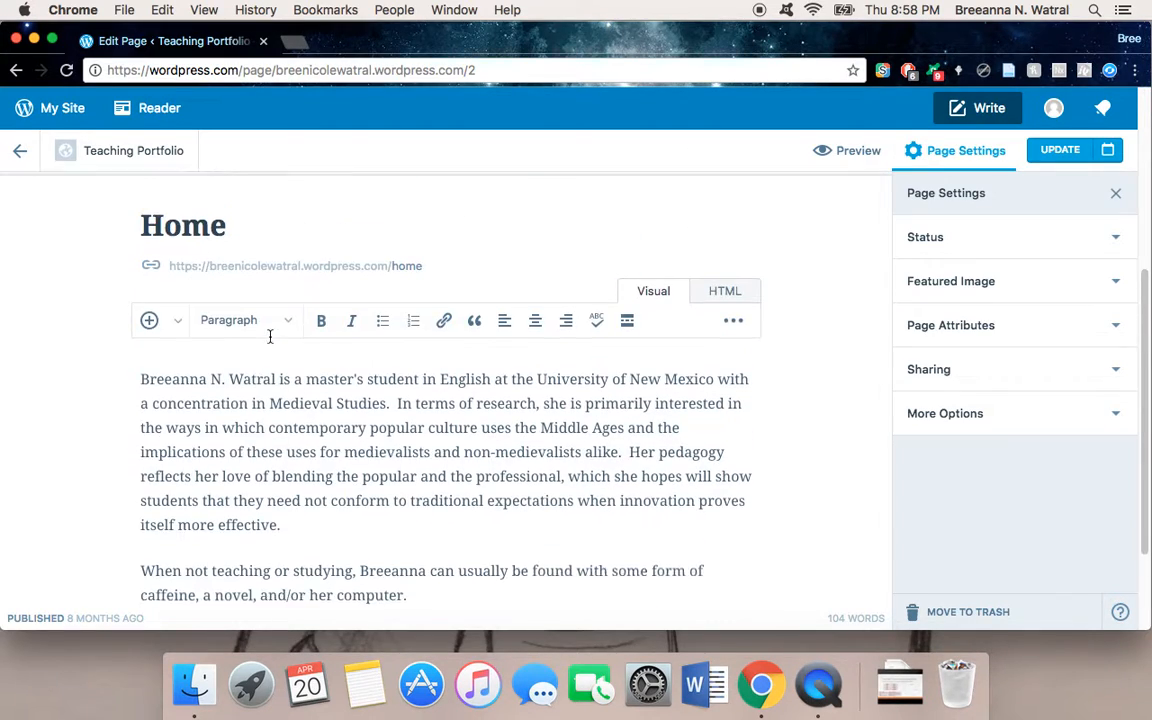
{"action": "left_click", "coordinate": [150, 334]}
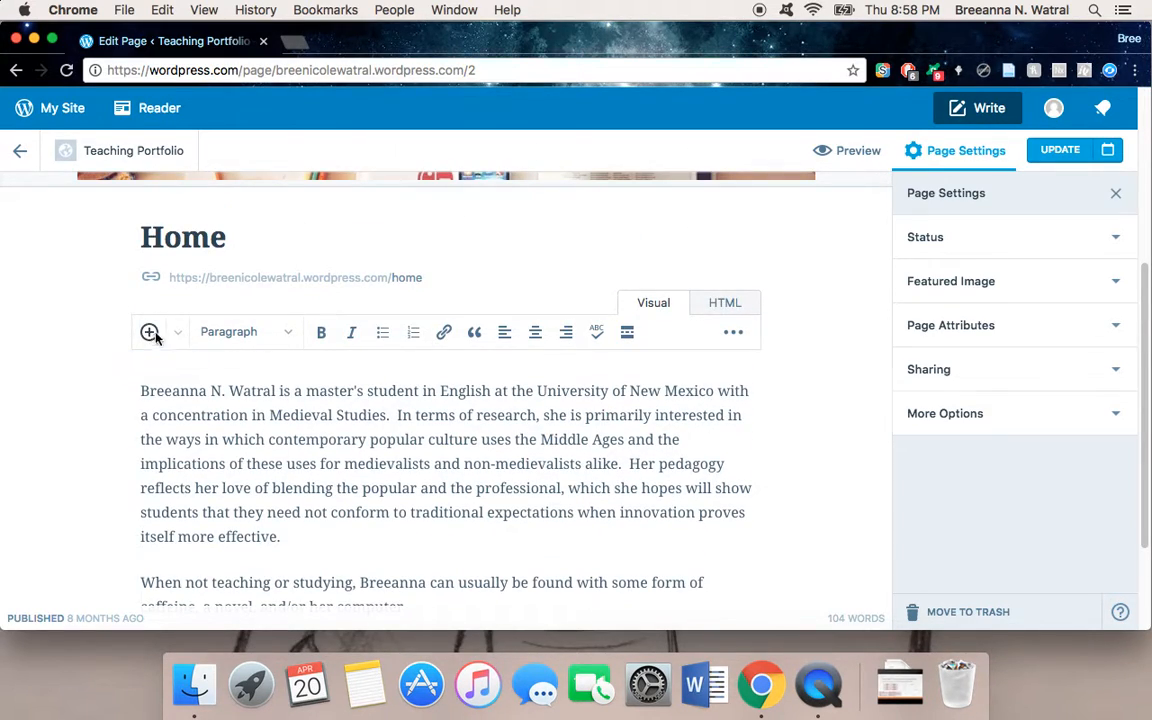
{"action": "left_click", "coordinate": [308, 141]}
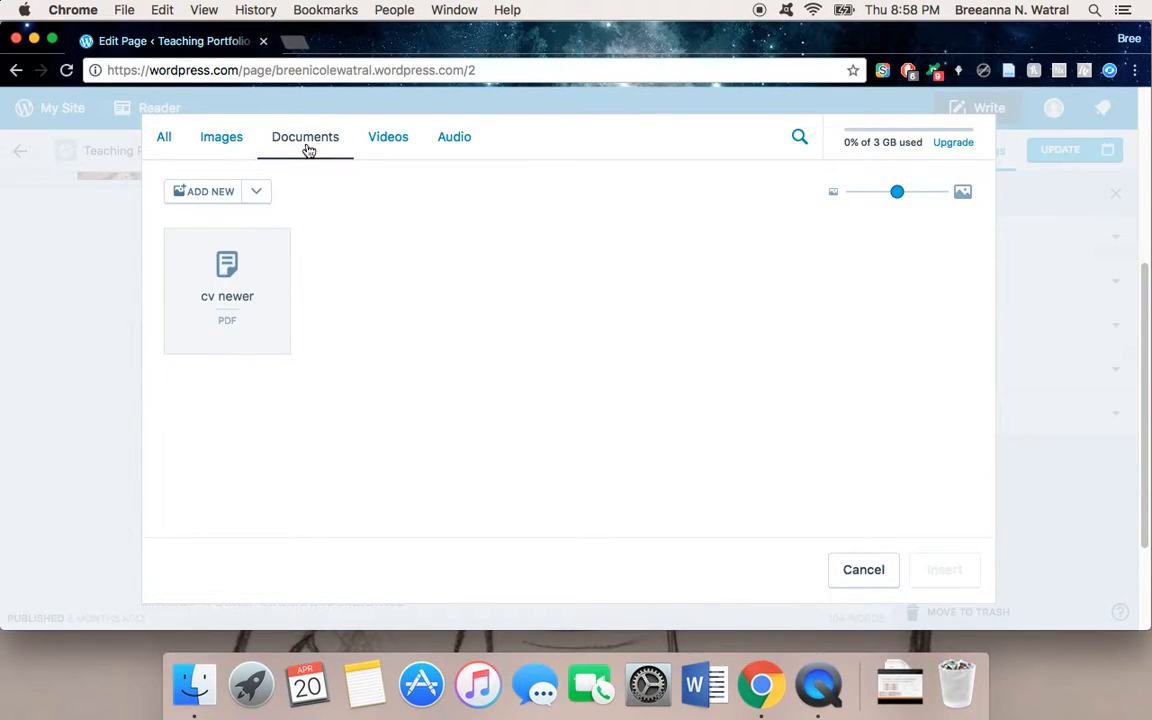
{"action": "left_click", "coordinate": [237, 275]}
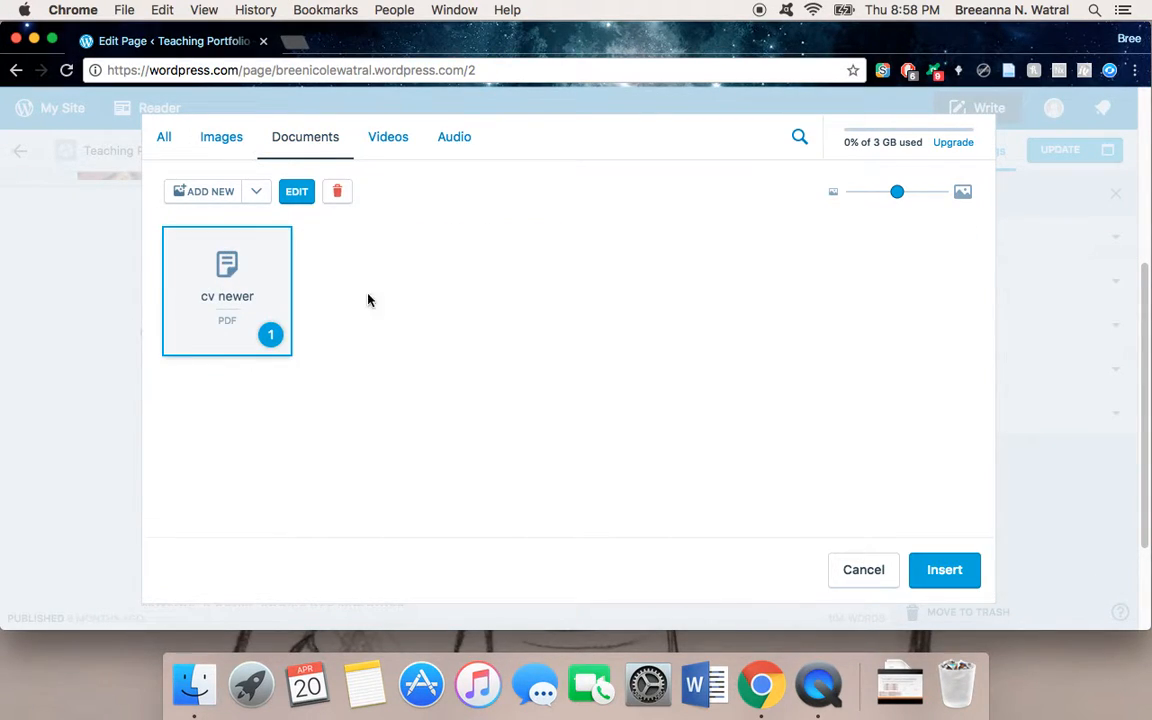
{"action": "left_click", "coordinate": [950, 569]}
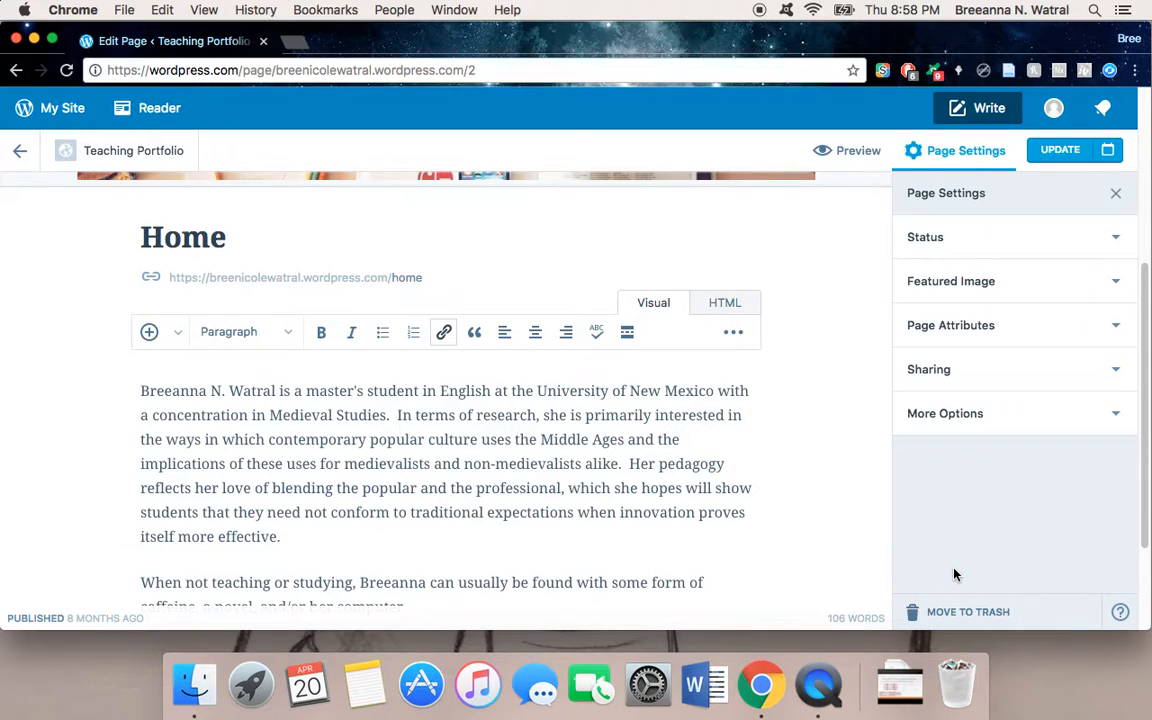
{"action": "scroll", "coordinate": [625, 414], "scroll_direction": "down", "scroll_amount": 3}
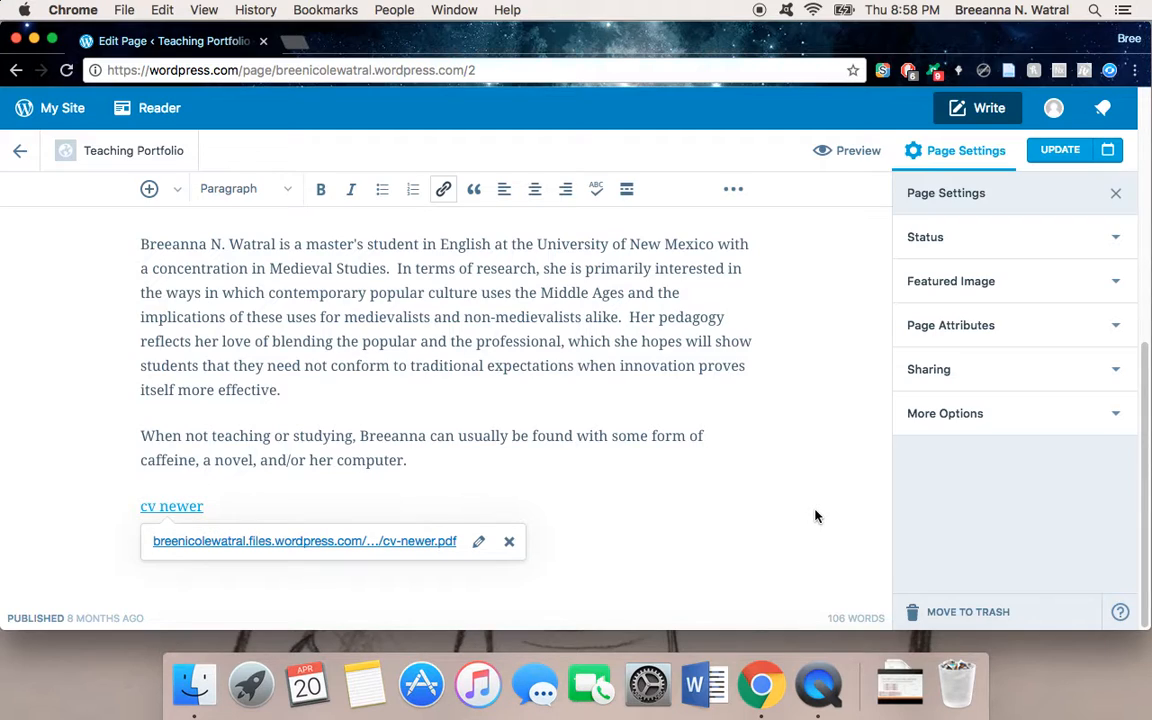
- Look over the Home page's content and update the published page
{"action": "scroll", "coordinate": [815, 516], "scroll_direction": "up", "scroll_amount": 4}
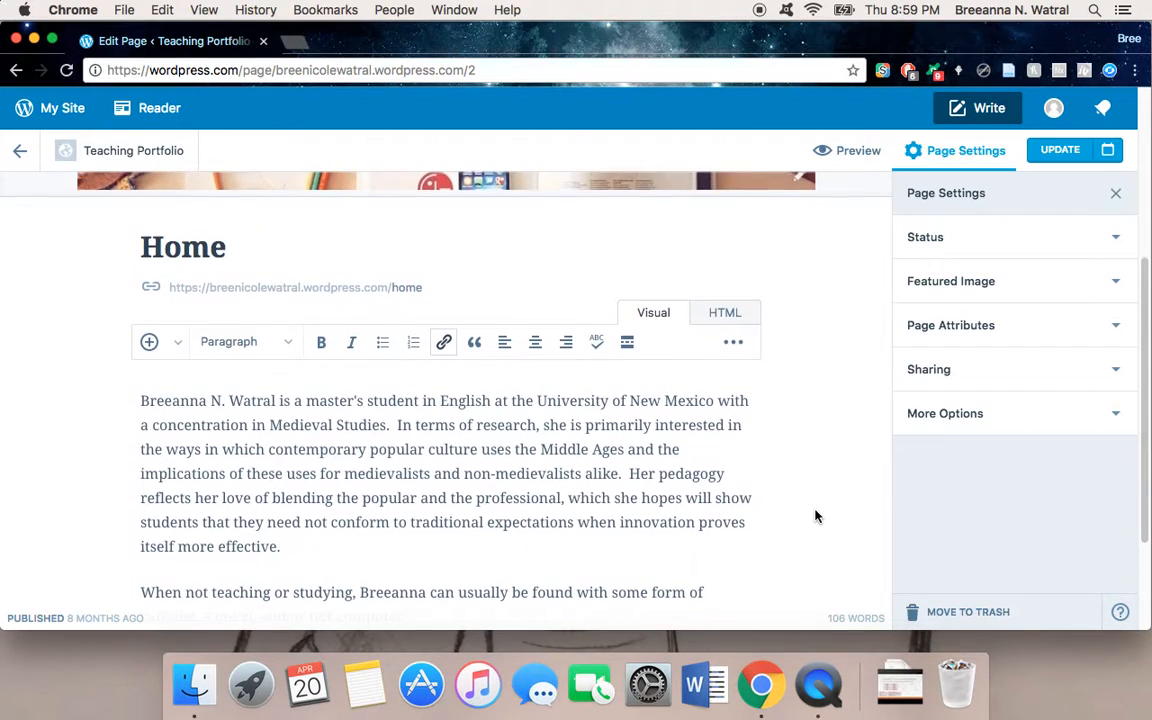
{"action": "scroll", "coordinate": [836, 424], "scroll_direction": "down", "scroll_amount": 4}
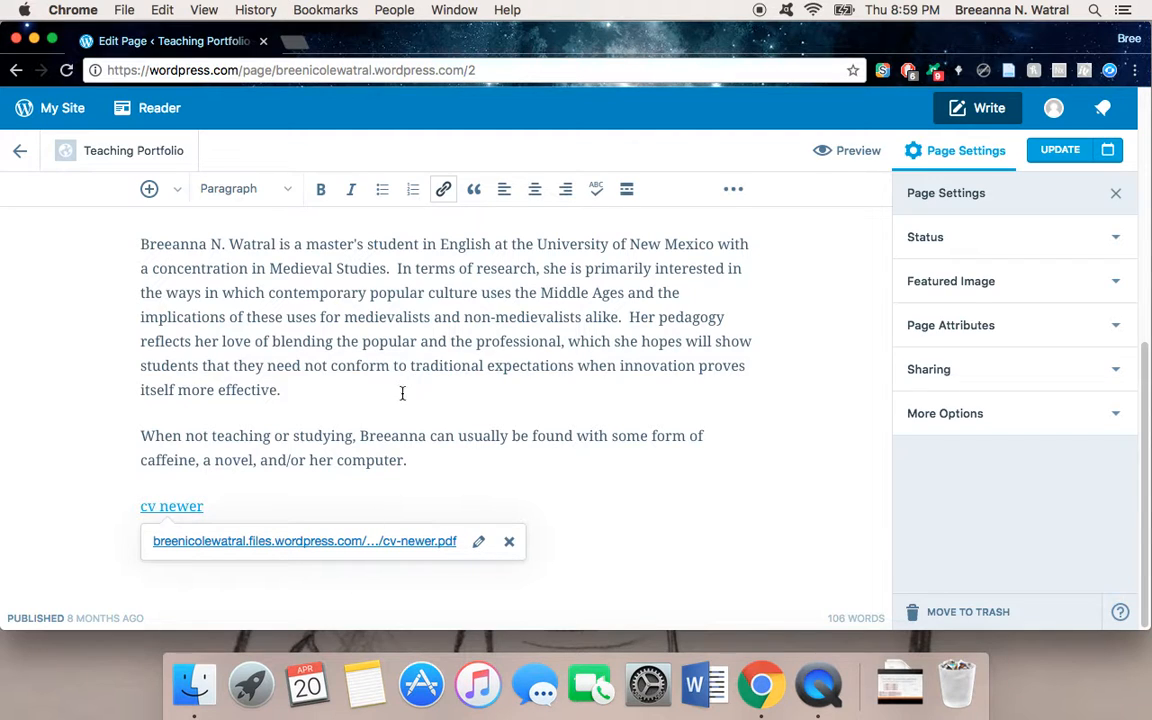
{"action": "scroll", "coordinate": [459, 469], "scroll_direction": "up", "scroll_amount": 5}
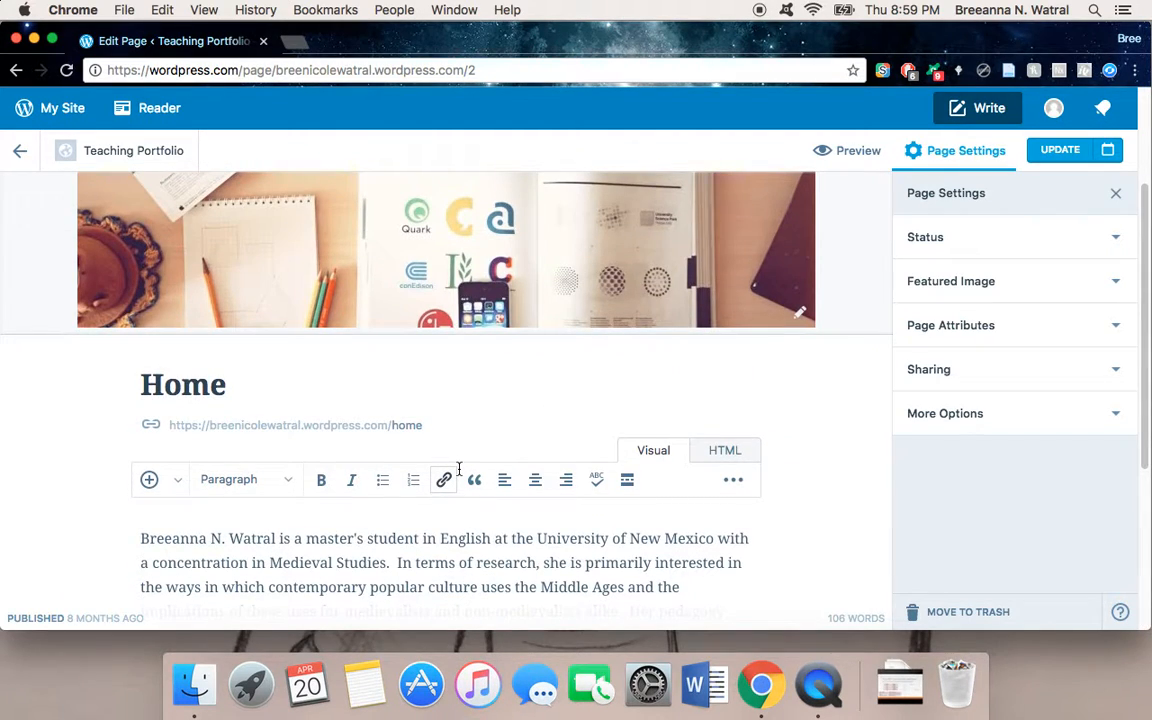
{"action": "scroll", "coordinate": [882, 380], "scroll_direction": "down", "scroll_amount": 5}
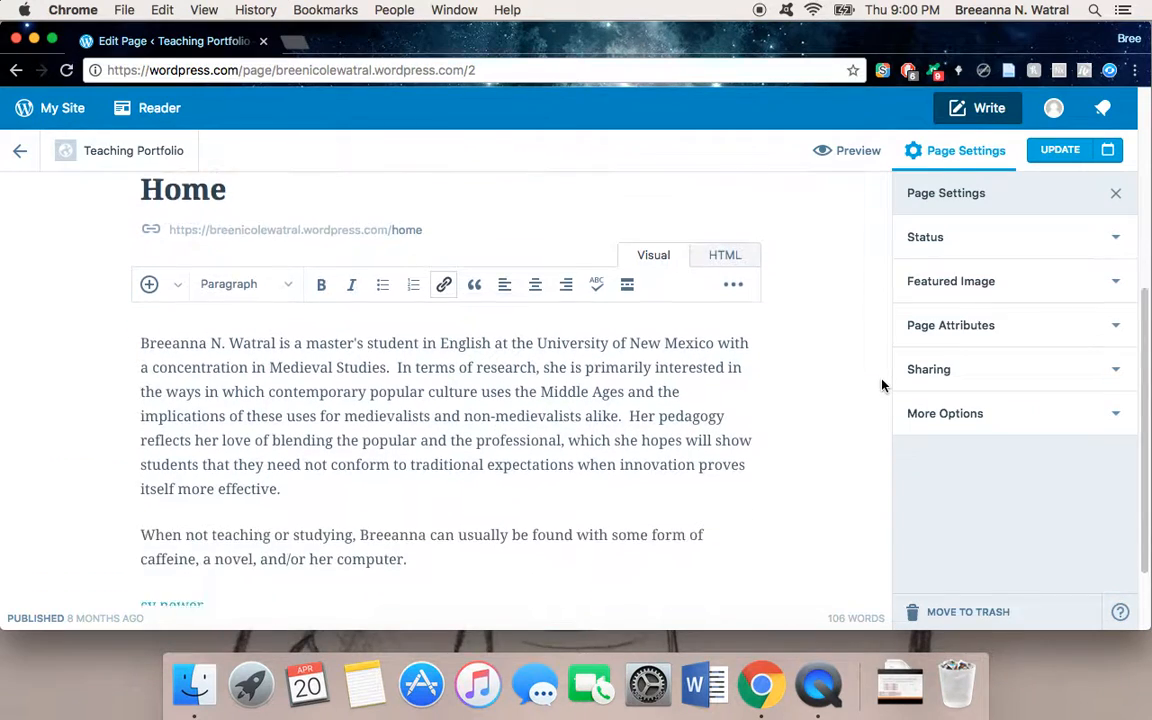
{"action": "left_click", "coordinate": [1066, 152]}
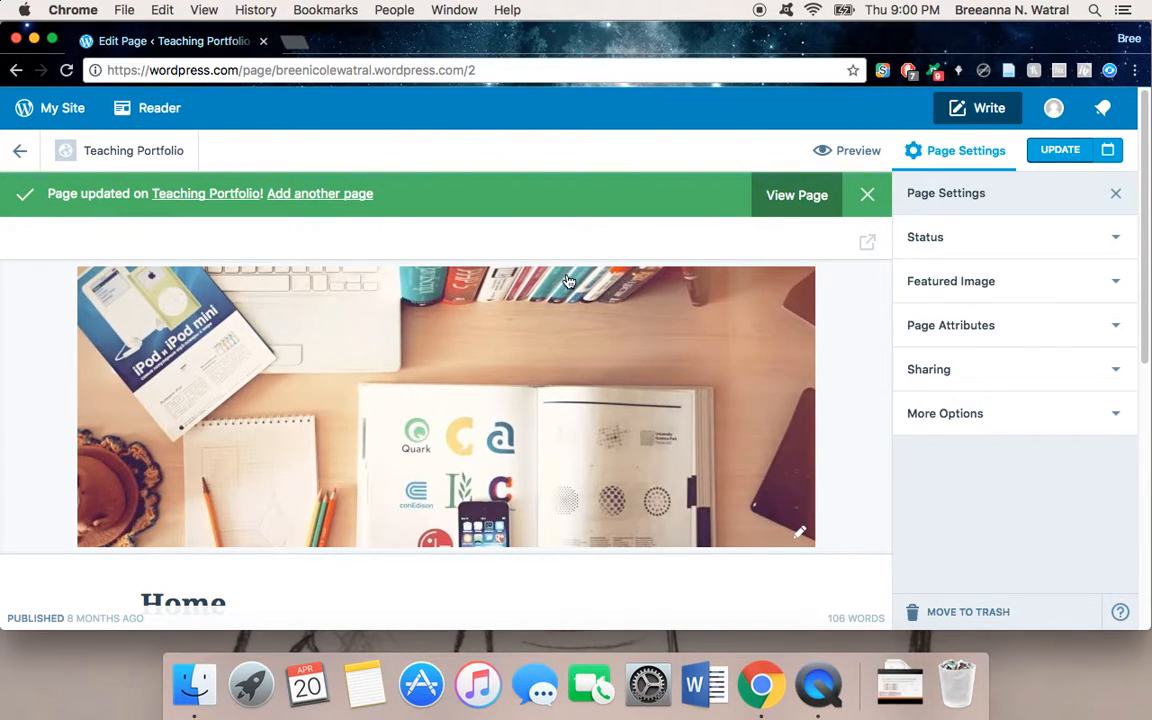
- Examine the cv newer link and the rest of the updated Home page in the editor
{"action": "scroll", "coordinate": [568, 282], "scroll_direction": "down", "scroll_amount": 8}
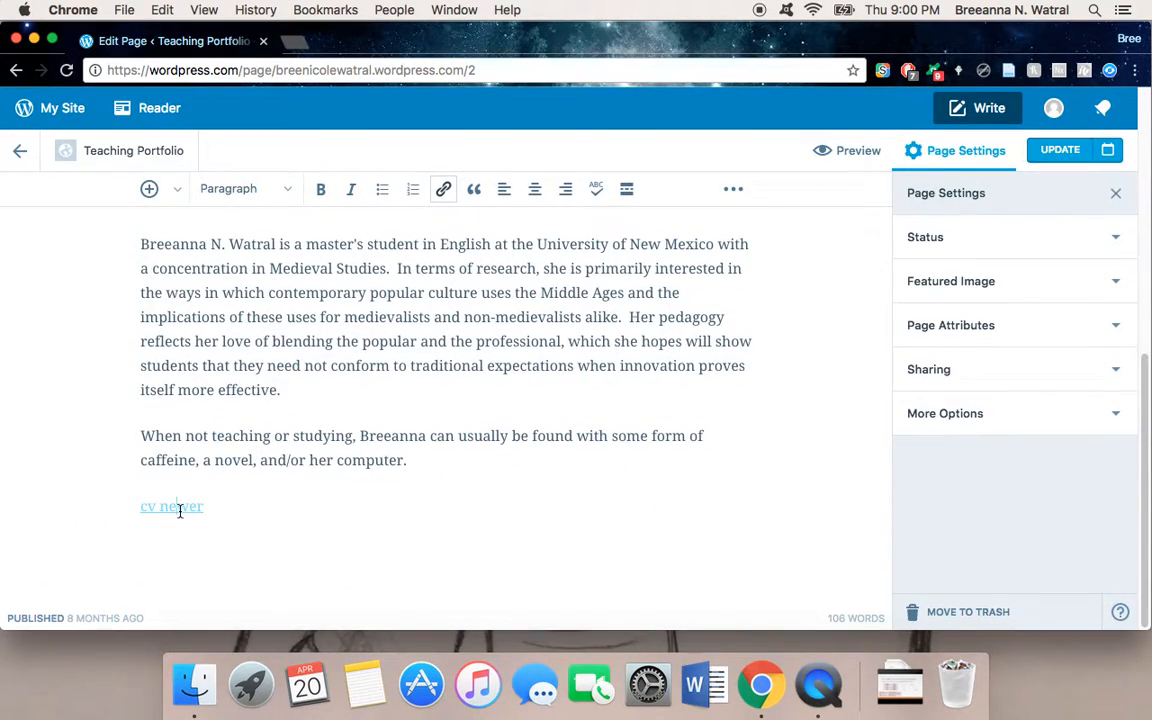
{"action": "left_click", "coordinate": [180, 509]}
{"action": "left_click", "coordinate": [420, 461]}
{"action": "scroll", "coordinate": [501, 491], "scroll_direction": "up", "scroll_amount": 7}
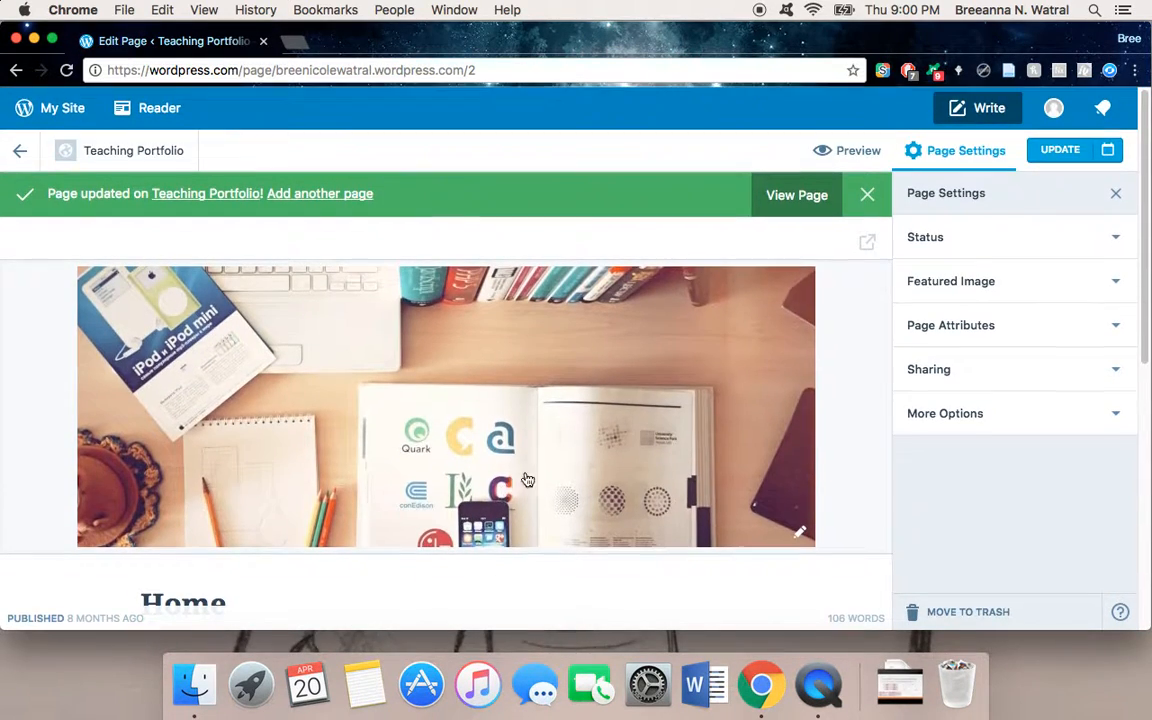
{"action": "scroll", "coordinate": [709, 322], "scroll_direction": "down", "scroll_amount": 3}
{"action": "scroll", "coordinate": [709, 322], "scroll_direction": "down", "scroll_amount": 5}
{"action": "scroll", "coordinate": [386, 520], "scroll_direction": "up", "scroll_amount": 10}
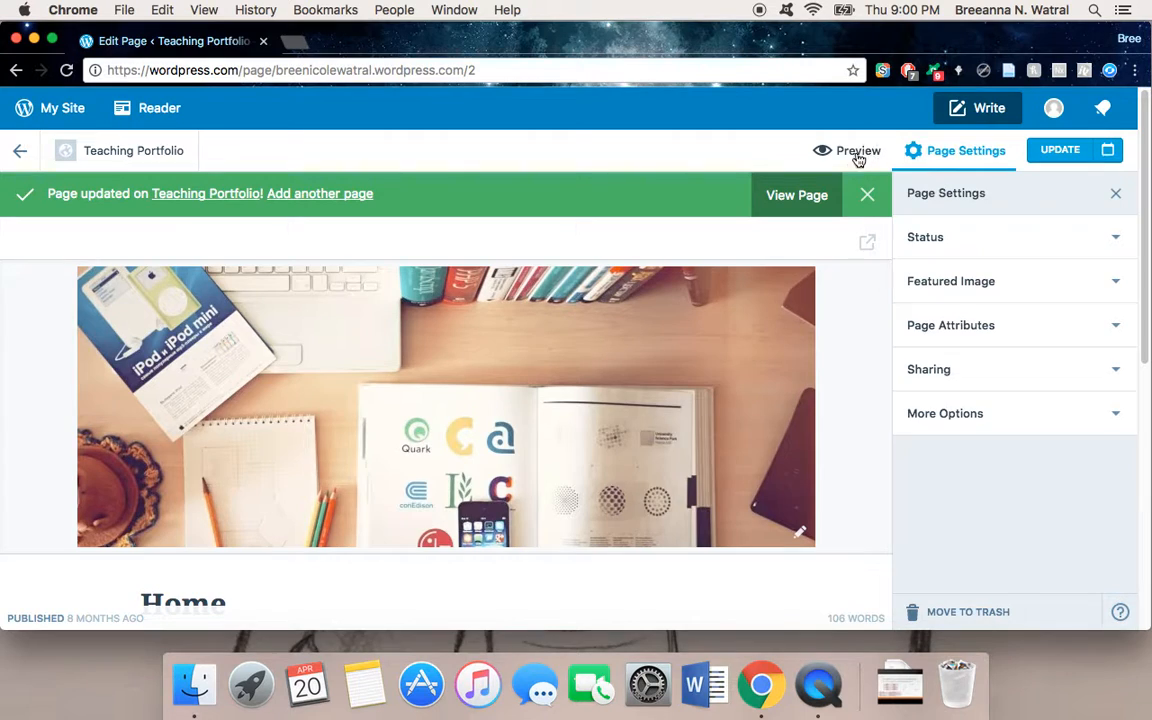
- Review the Home page's More Options, Page Attributes and Featured Image settings without changing them
{"action": "left_click", "coordinate": [1113, 412]}
{"action": "scroll", "coordinate": [1080, 398], "scroll_direction": "down", "scroll_amount": 5}
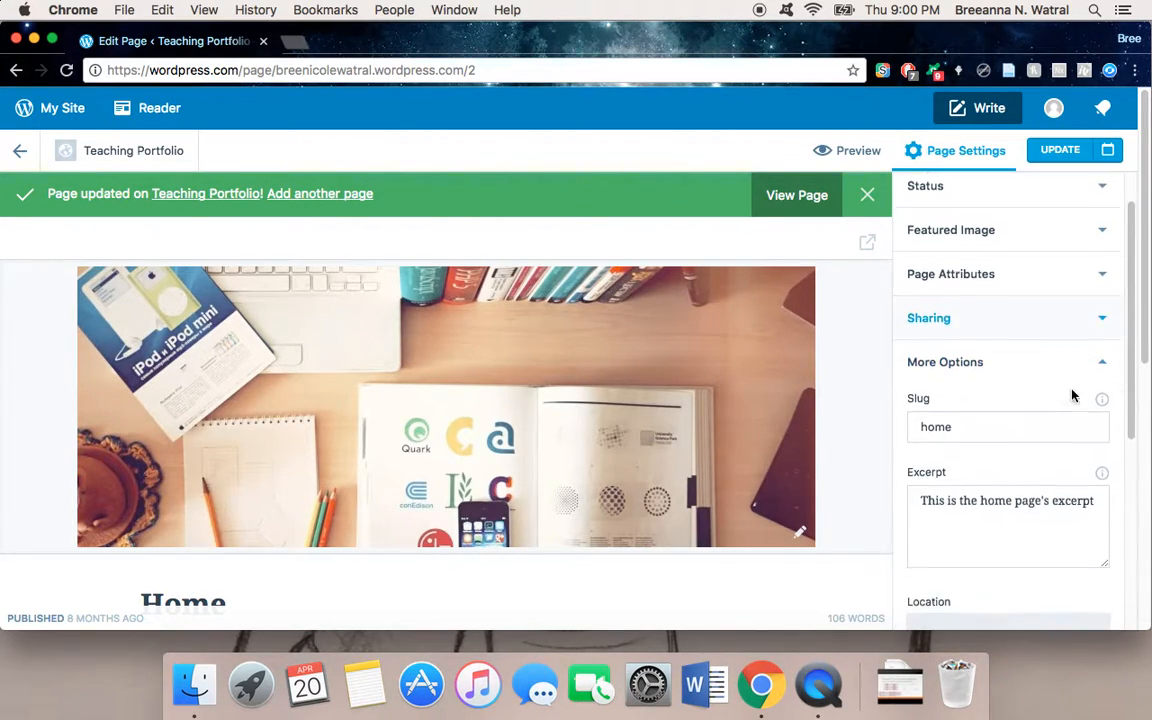
{"action": "scroll", "coordinate": [1077, 396], "scroll_direction": "up", "scroll_amount": 5}
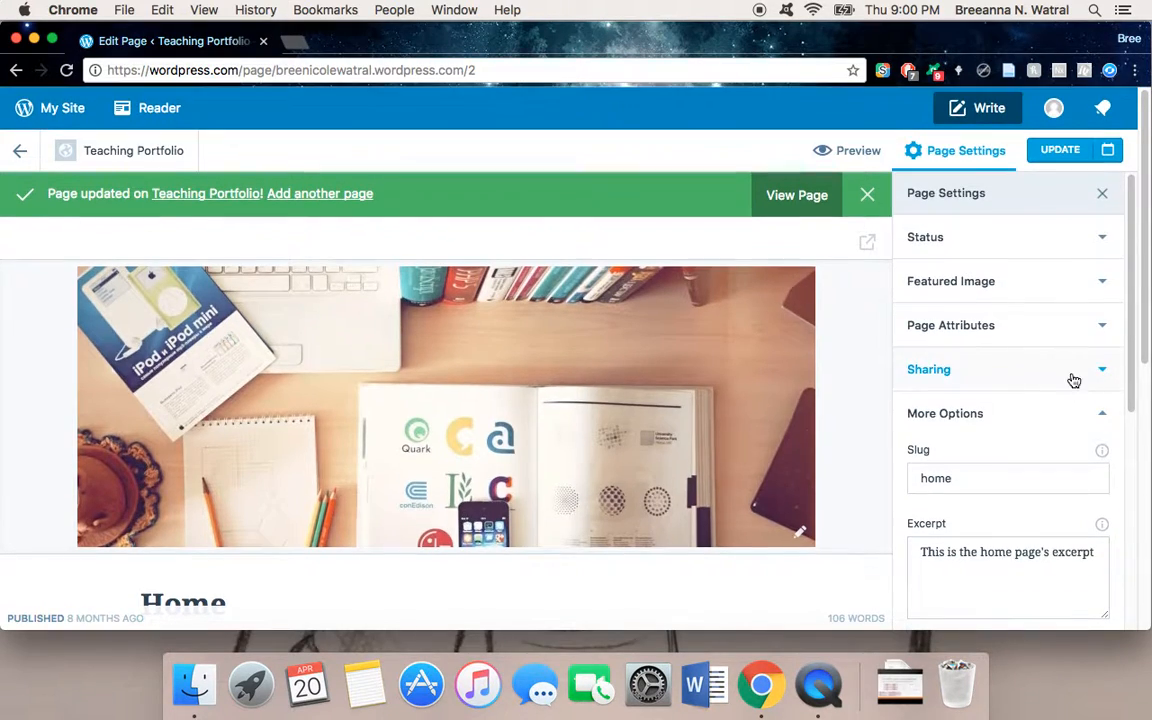
{"action": "left_click", "coordinate": [1080, 329]}
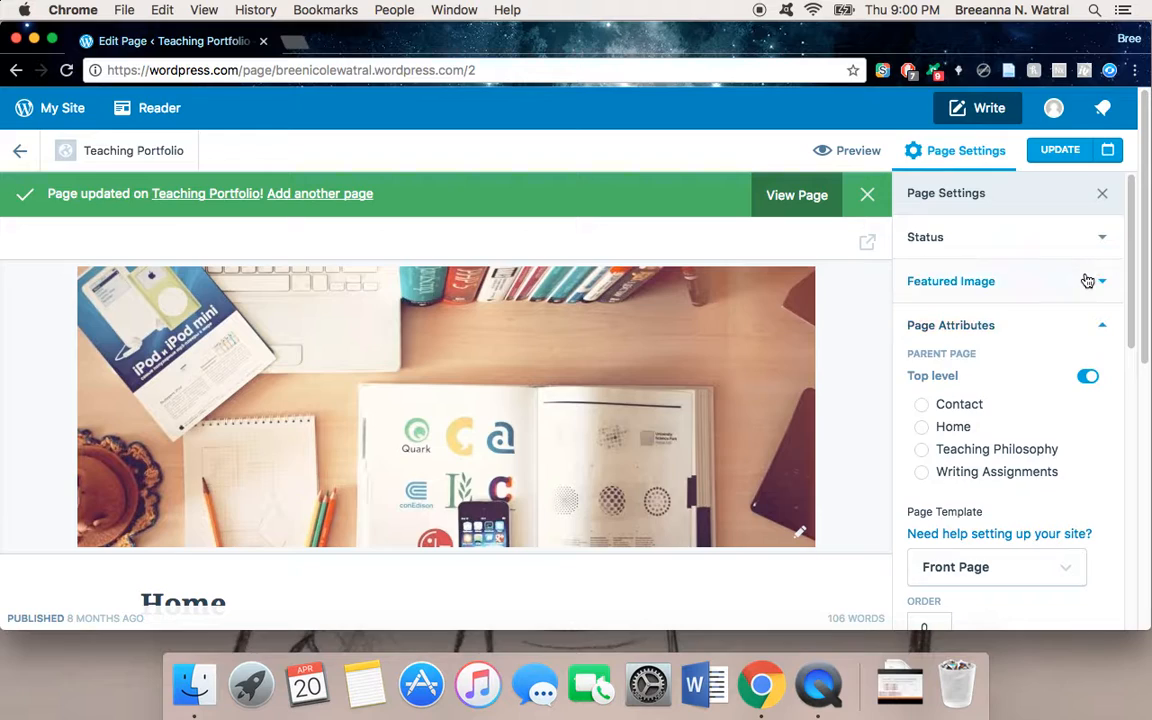
{"action": "left_click", "coordinate": [1088, 281]}
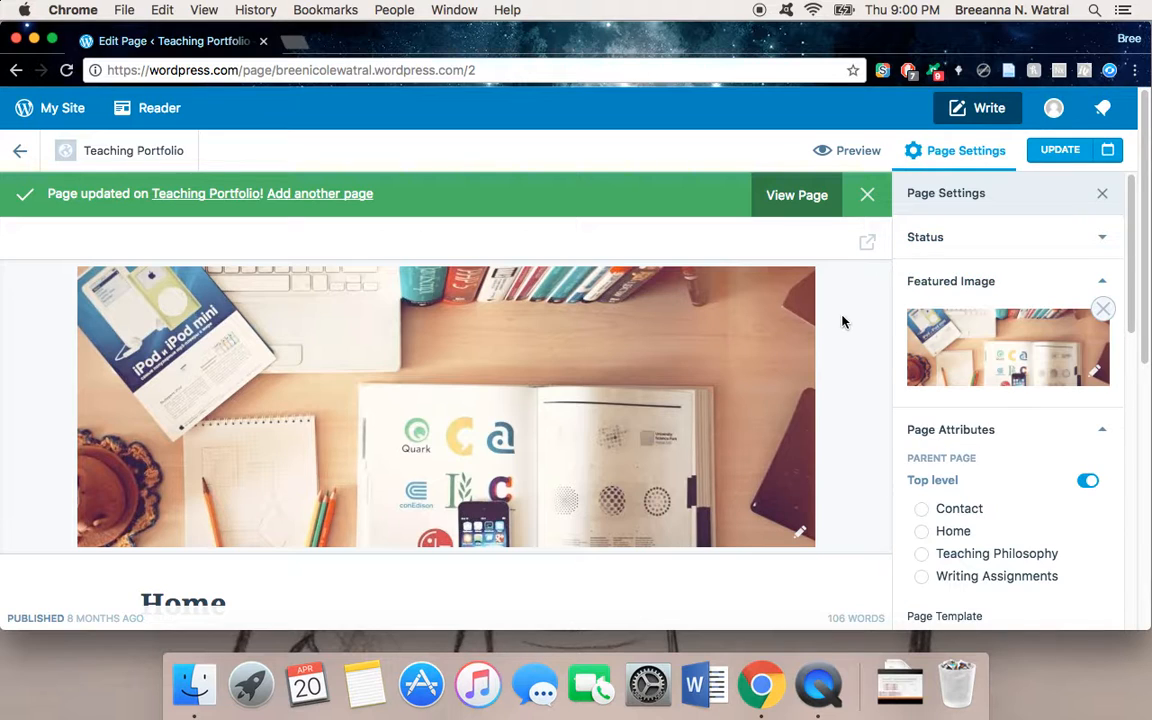
{"action": "scroll", "coordinate": [838, 305], "scroll_direction": "down", "scroll_amount": 5}
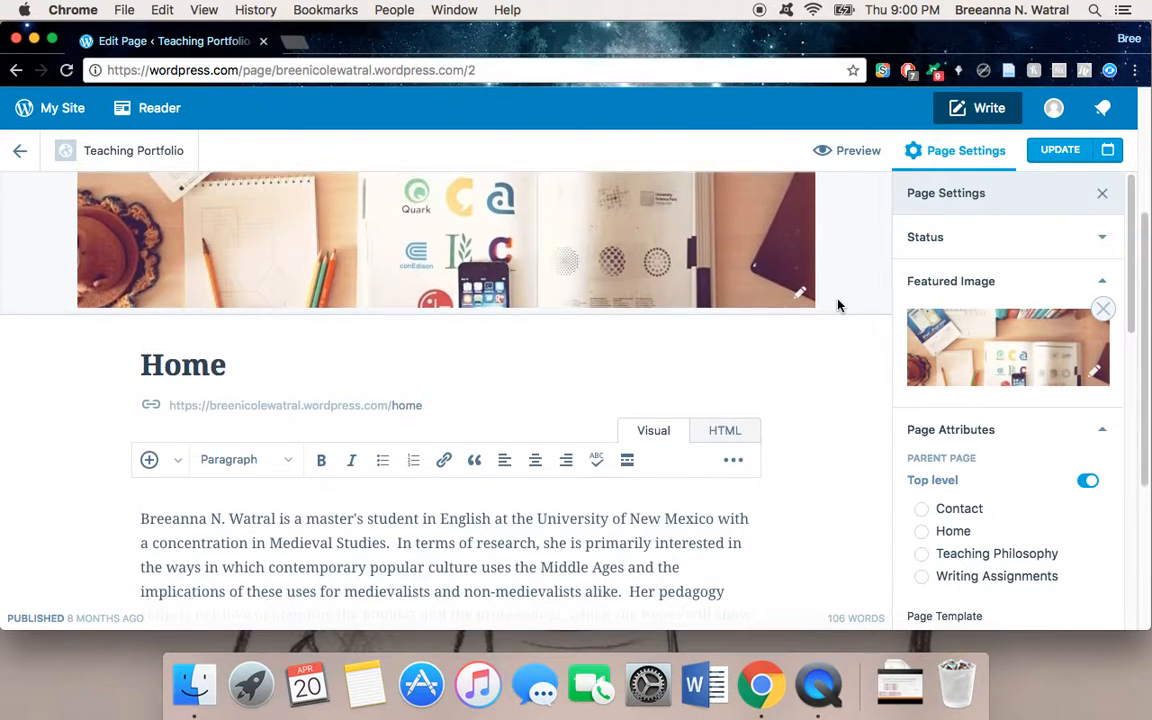
{"action": "scroll", "coordinate": [848, 298], "scroll_direction": "up", "scroll_amount": 5}
- Return to the site's list of pages and open the Contact page for editing
{"action": "left_click", "coordinate": [19, 155]}
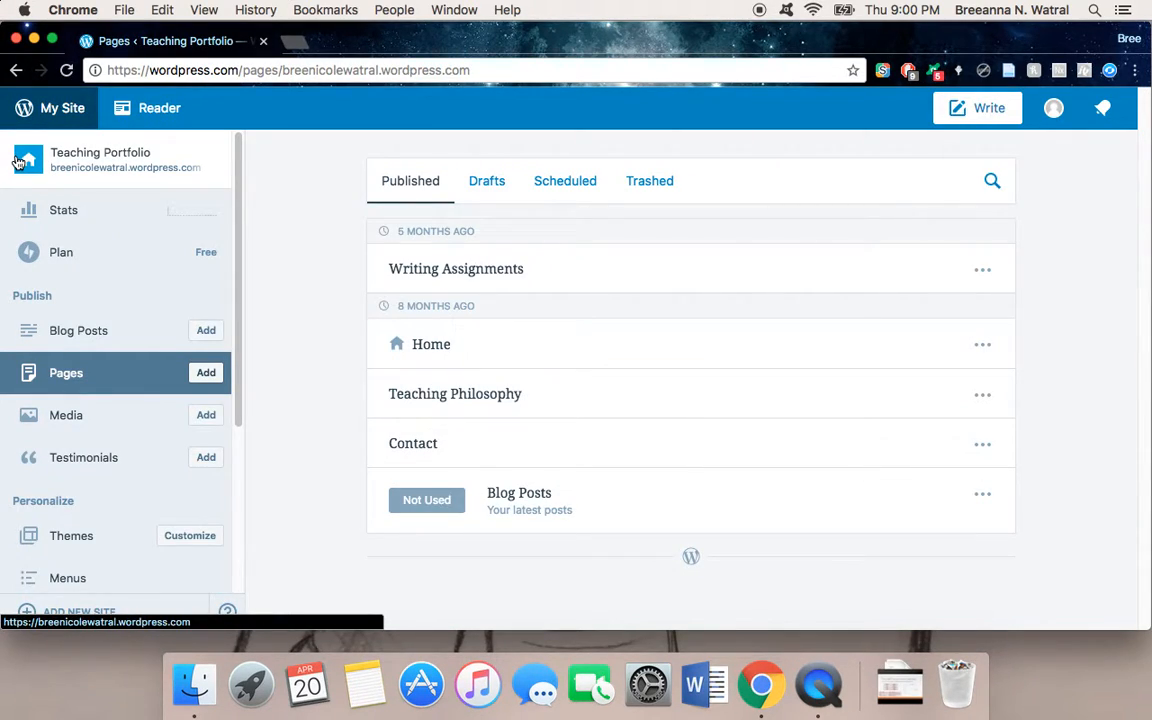
{"action": "left_click", "coordinate": [415, 446]}
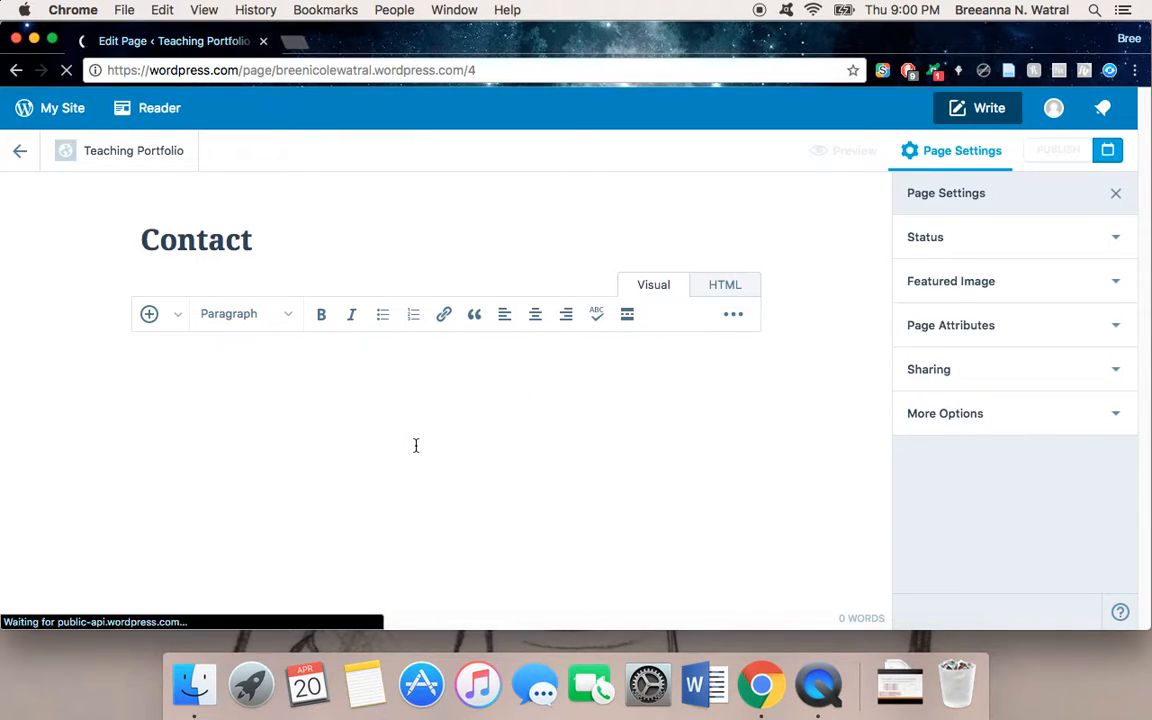
{"action": "scroll", "coordinate": [830, 417], "scroll_direction": "down", "scroll_amount": 5}
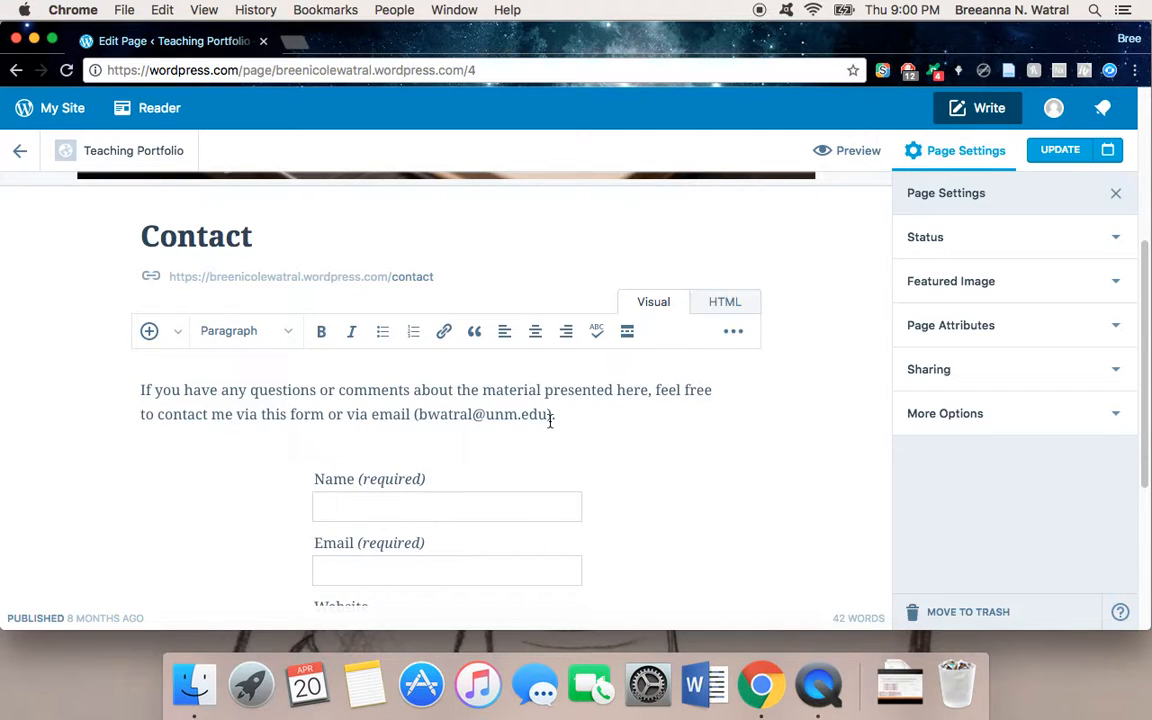
- View the editor's insert options, including Add Contact Form, and look over the Contact page's text, form and featured image
{"action": "left_click", "coordinate": [179, 331]}
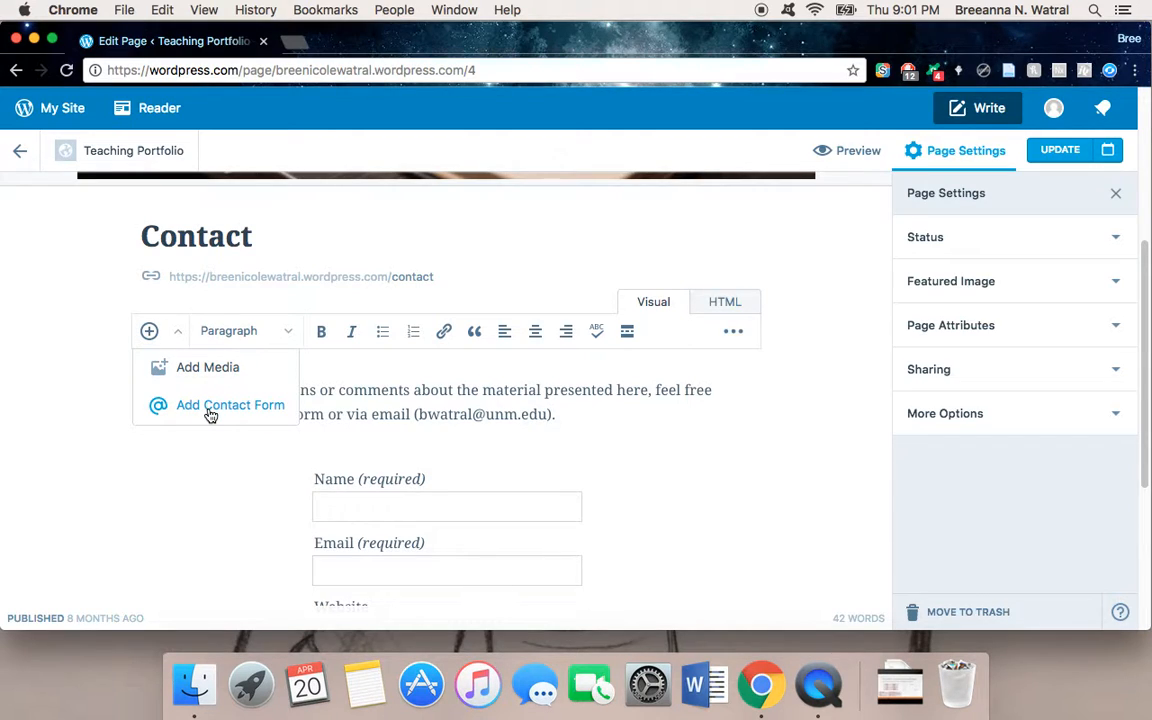
{"action": "left_click", "coordinate": [643, 432]}
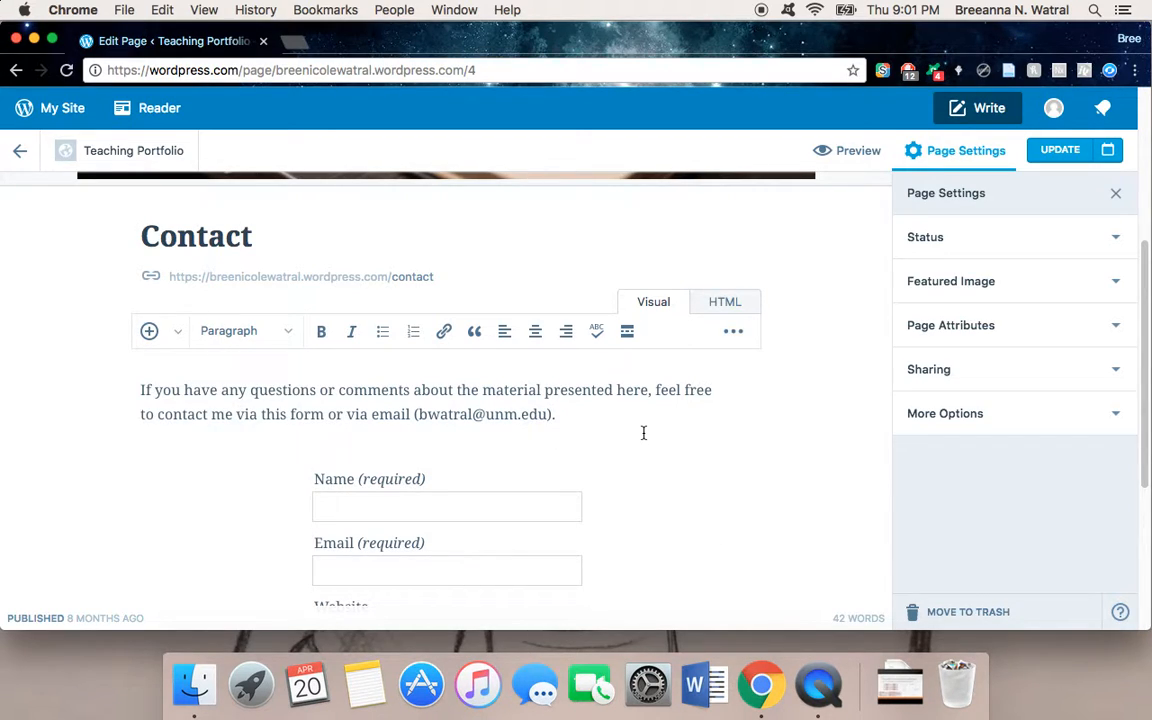
{"action": "scroll", "coordinate": [643, 432], "scroll_direction": "down", "scroll_amount": 6}
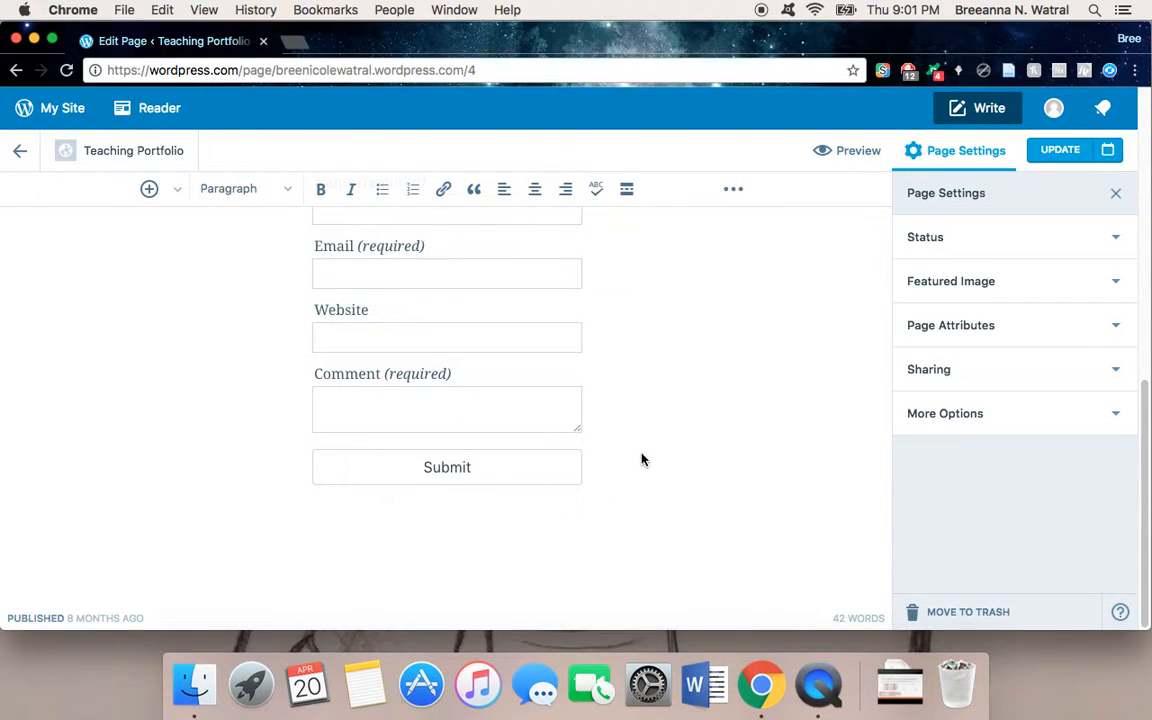
{"action": "scroll", "coordinate": [643, 460], "scroll_direction": "up", "scroll_amount": 10}
{"action": "scroll", "coordinate": [612, 539], "scroll_direction": "down", "scroll_amount": 7}
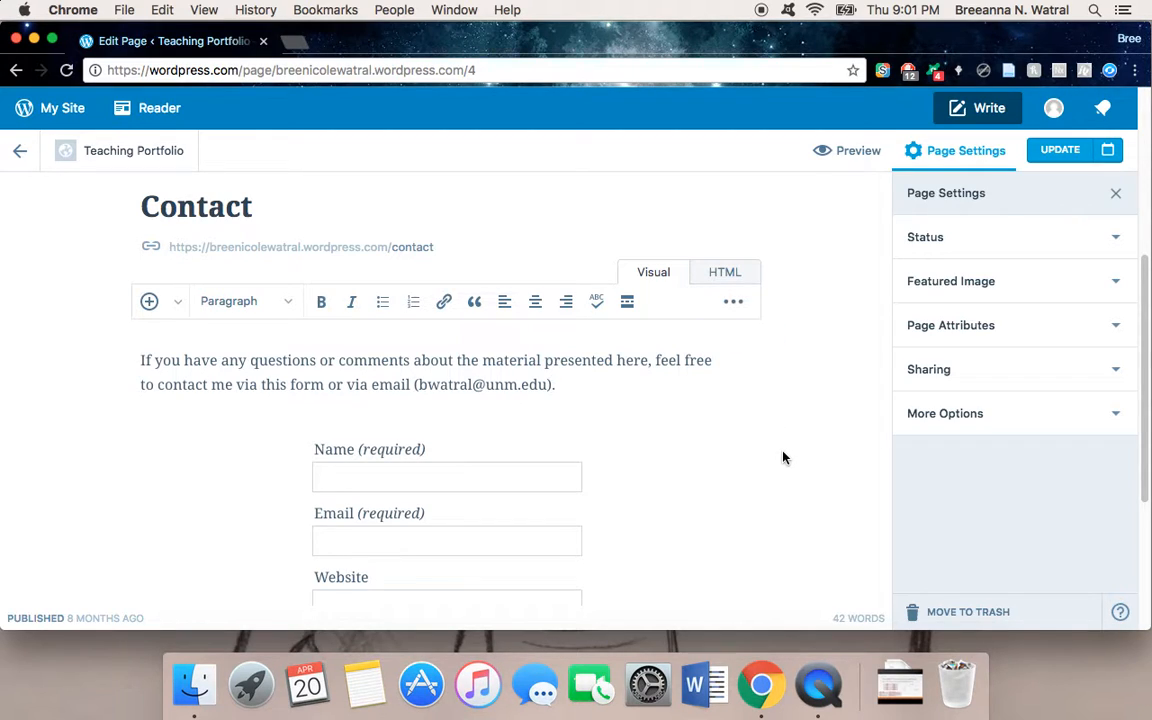
{"action": "scroll", "coordinate": [784, 458], "scroll_direction": "up", "scroll_amount": 5}
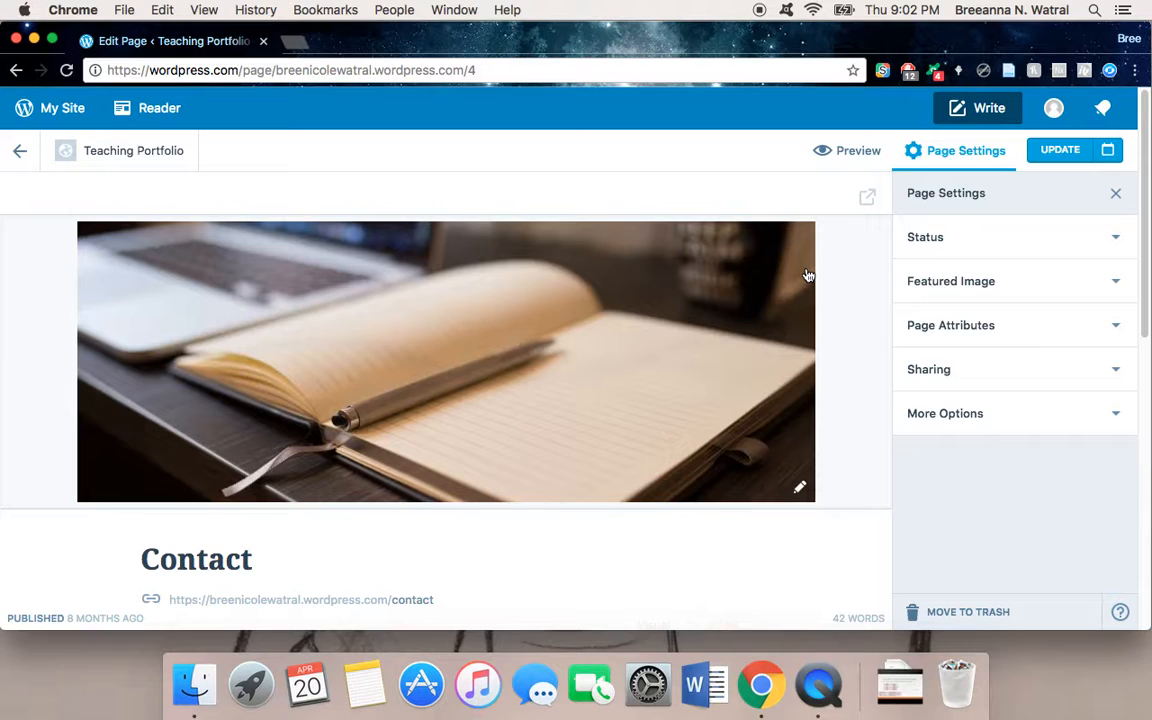
{"action": "left_click", "coordinate": [824, 704]}
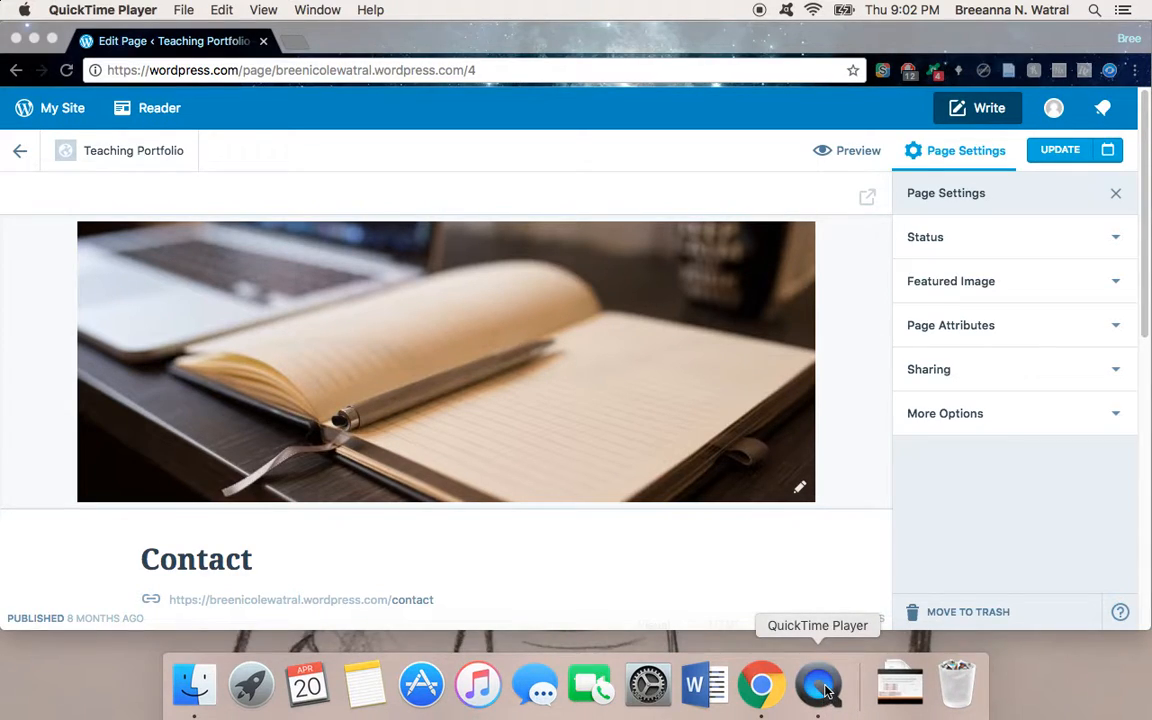